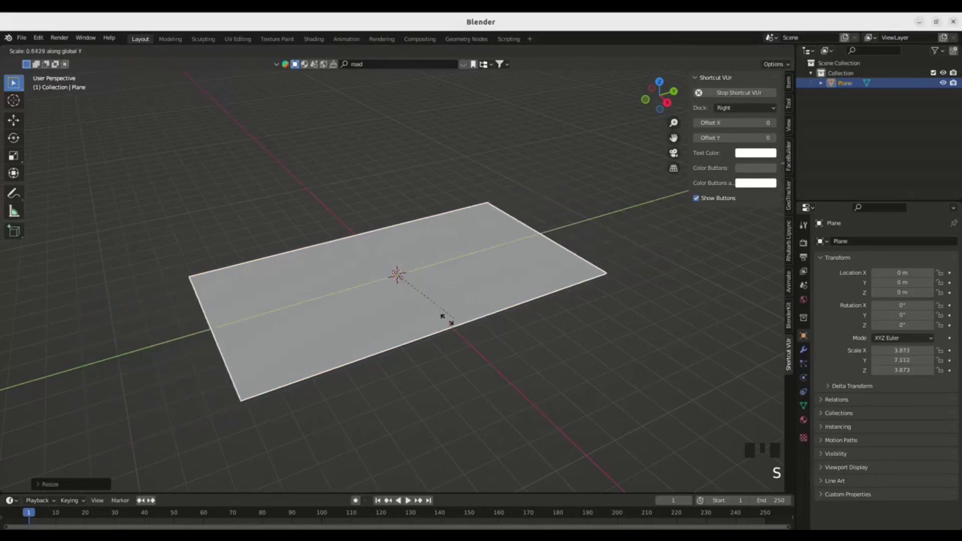
Add an Array modifier to the plane with a relative offset of 0 in X and 1 in Y
key("n")
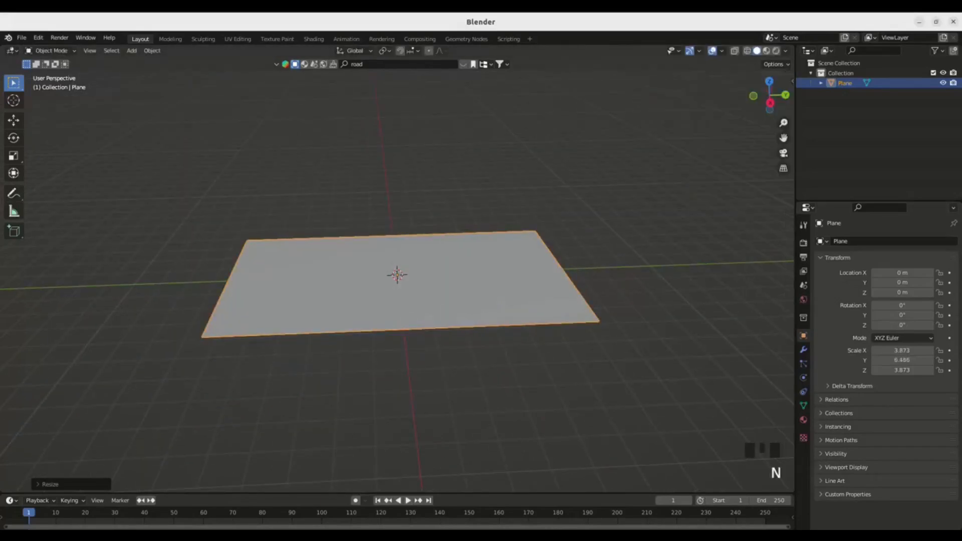
left_click(803, 350)
left_click(884, 241)
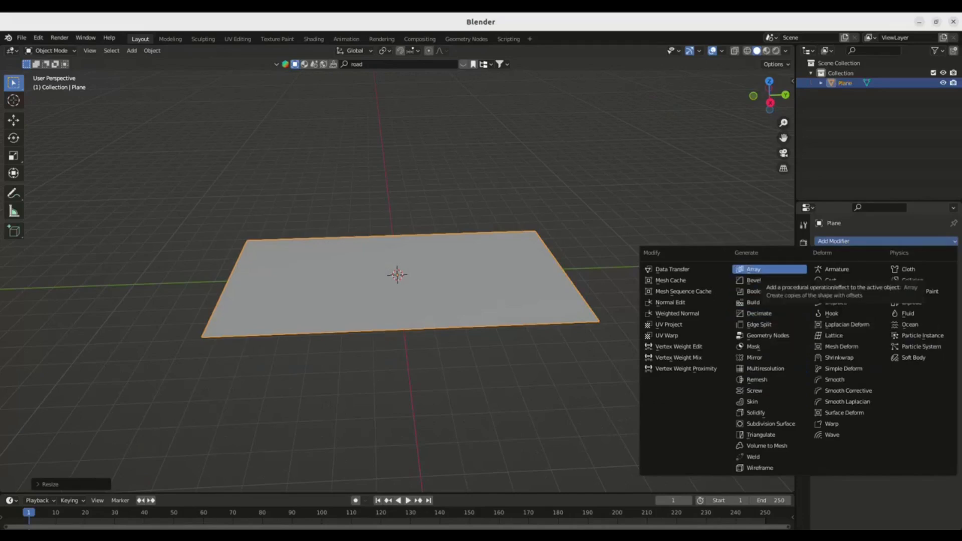
left_click(753, 269)
middle_click_drag(400, 300, 451, 295)
left_click(907, 316)
type("0")
key("Return")
mouse_move(907, 325)
left_mouse_down()
mouse_move(924, 325)
mouse_move(915, 325)
left_mouse_up()
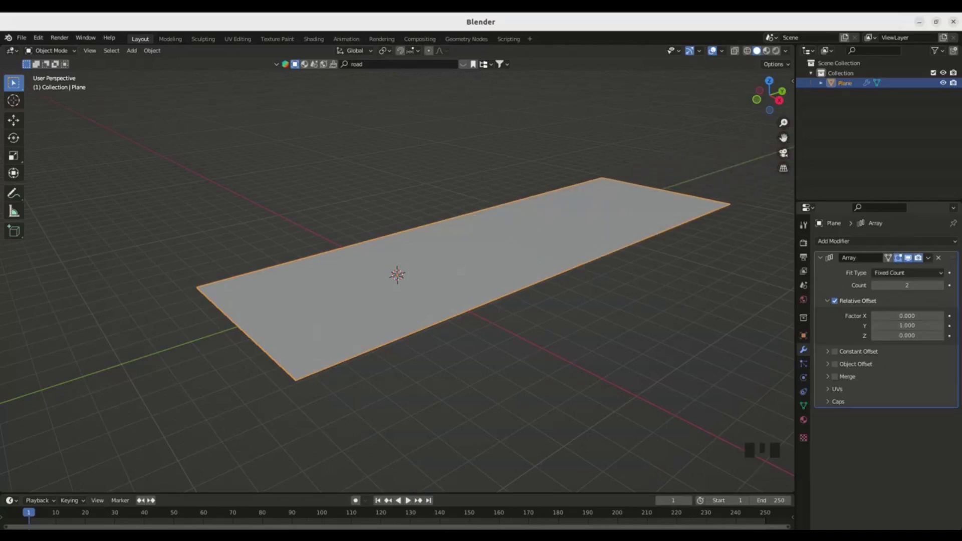
Set the plane's Array modifier count to 10
left_click(907, 285)
key("BackSpace")
key("Return")
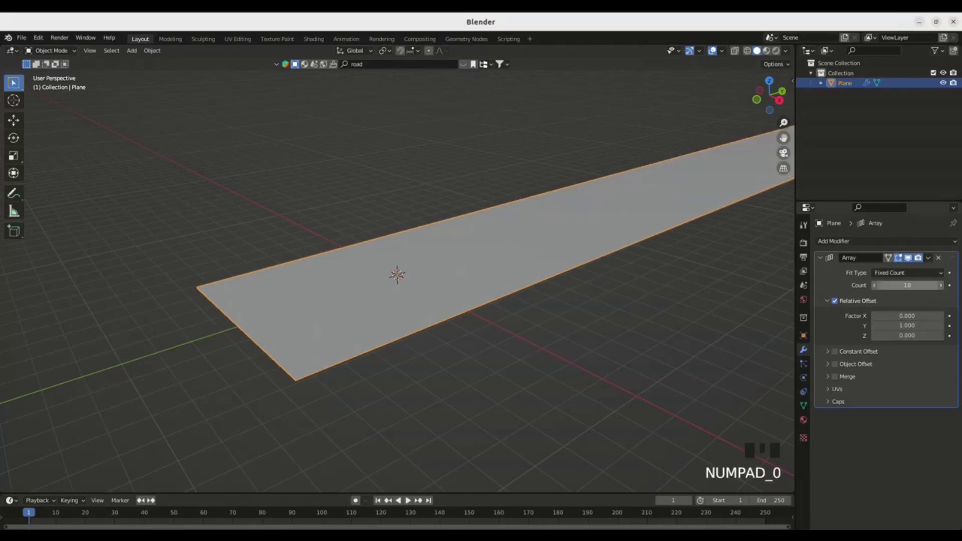
middle_click_drag(551, 270, 380, 255, "shift")
middle_click_drag(381, 255, 381, 321, "ctrl")
mouse_move(381, 320)
middle_mouse_down()
mouse_move(451, 335)
mouse_move(386, 316)
mouse_move(386, 331)
middle_mouse_up()
middle_click_drag(386, 330, 426, 346)
Switch to the Chrome browser and search Google Images for "road photo"
left_click(493, 522)
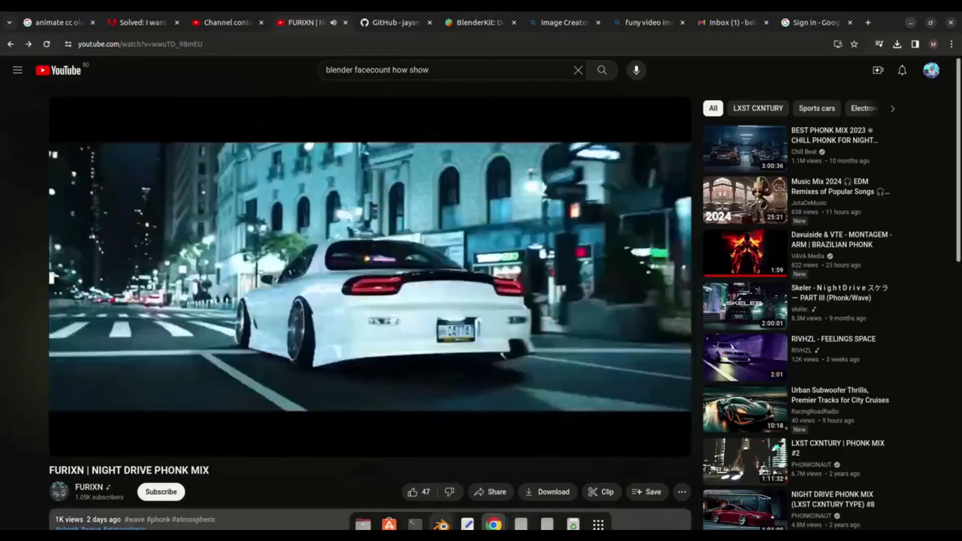
key("ctrl+2")
key("ctrl+l")
type("road pho")
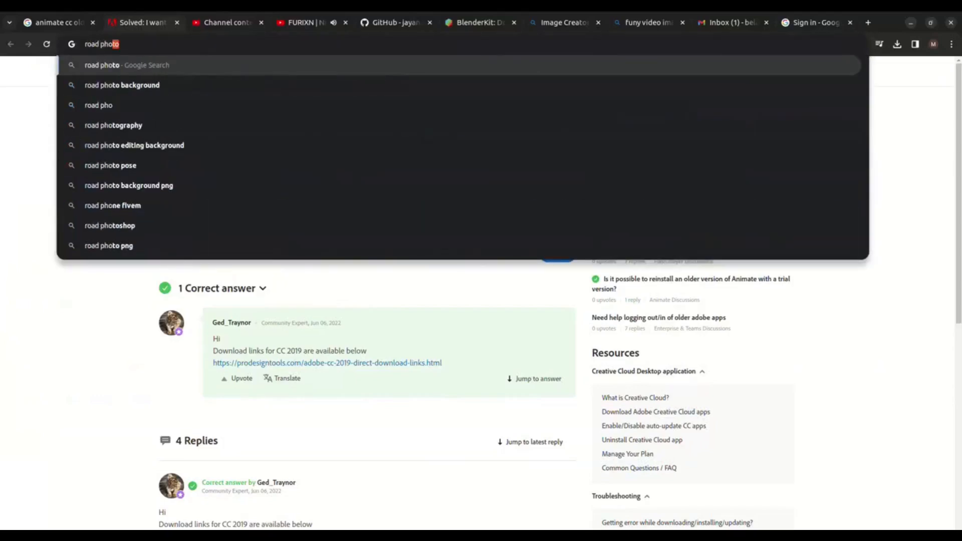
key("Return")
left_click(161, 111)
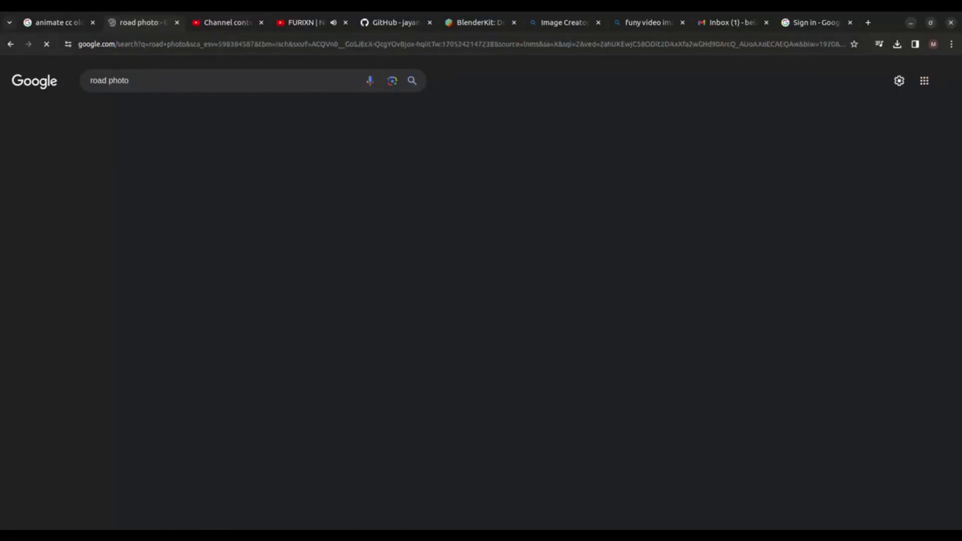
Refine the image search to "road photo 3d" and preview the 3D Road scene image with double yellow centre lines
left_click(243, 80)
type("3d")
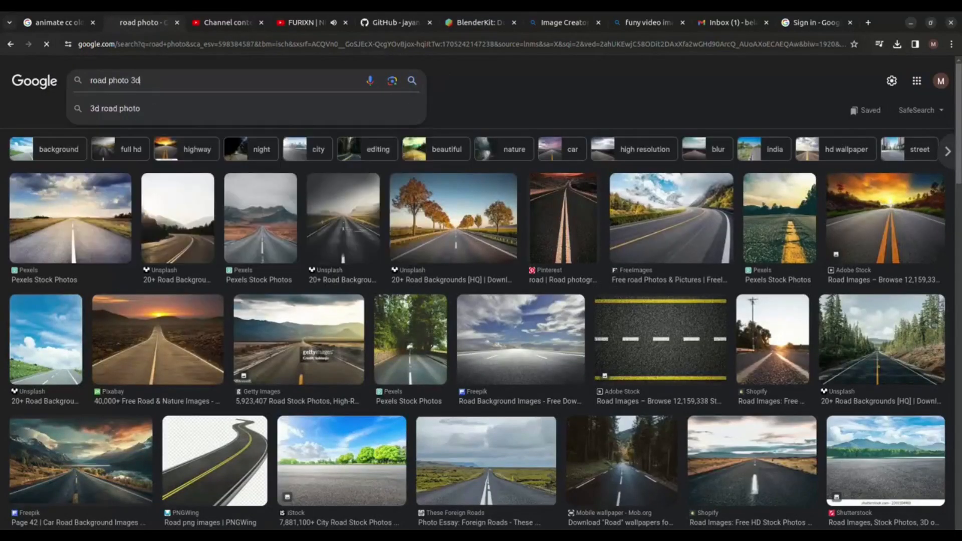
key("Return")
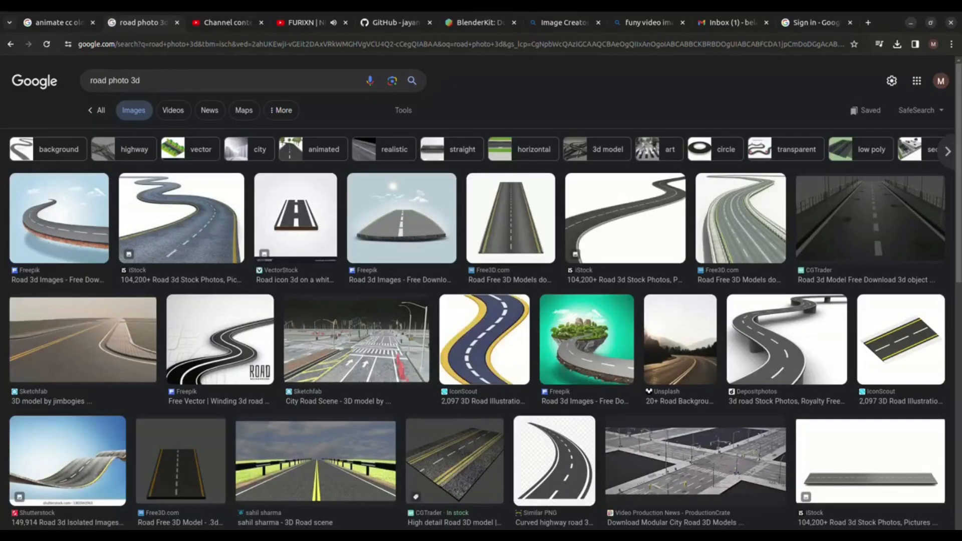
left_click(315, 461)
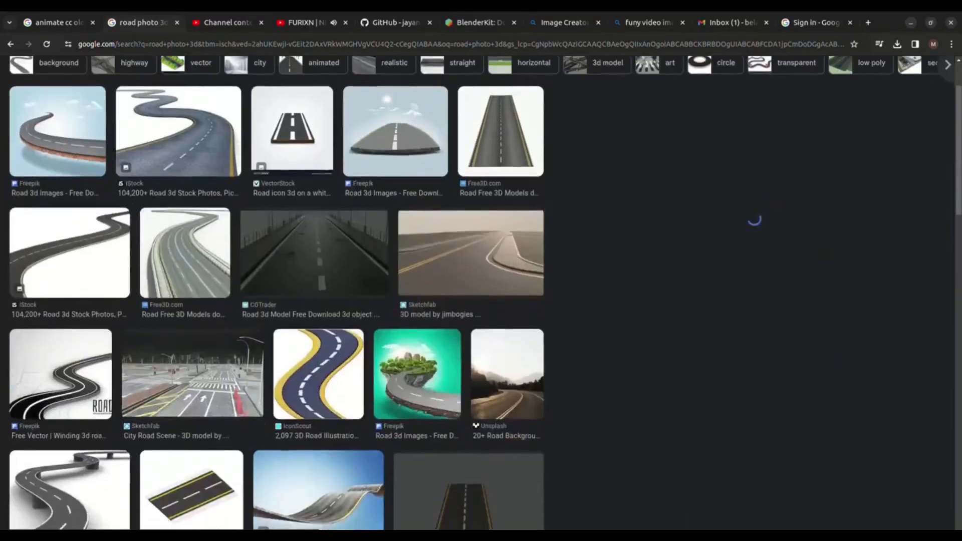
scroll(275, 305, "up", 3)
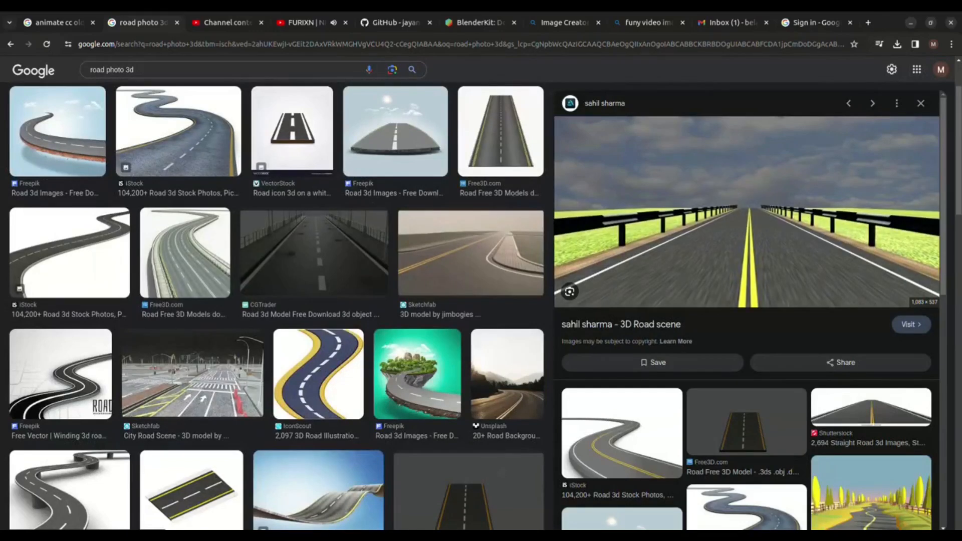
Switch to Blender and put the plane into Edit Mode in top orthographic view
mouse_move(481, 530)
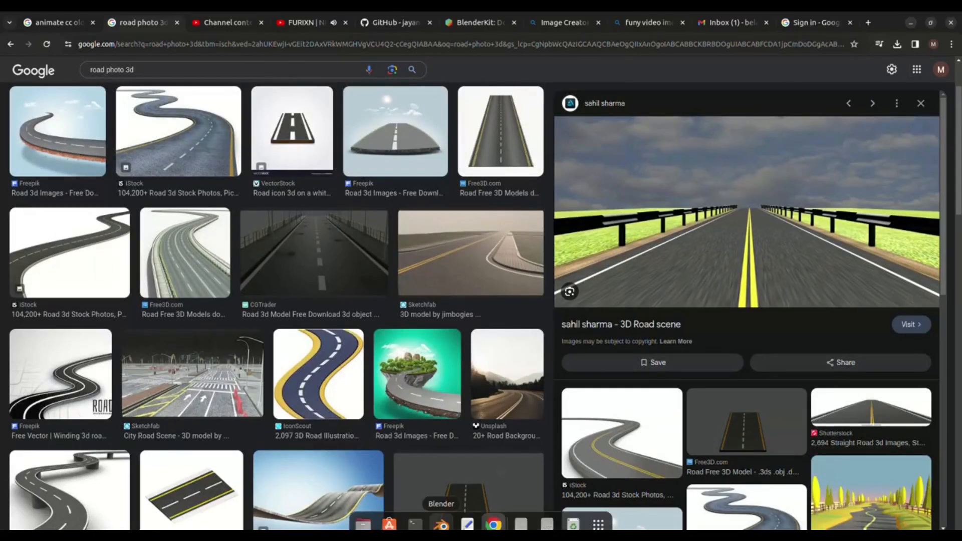
left_click(441, 524)
middle_click_drag(351, 271, 401, 251)
left_click(381, 240)
scroll(381, 241, "up", 2)
key("Tab")
key("KP_1")
key("KP_3")
key("KP_7")
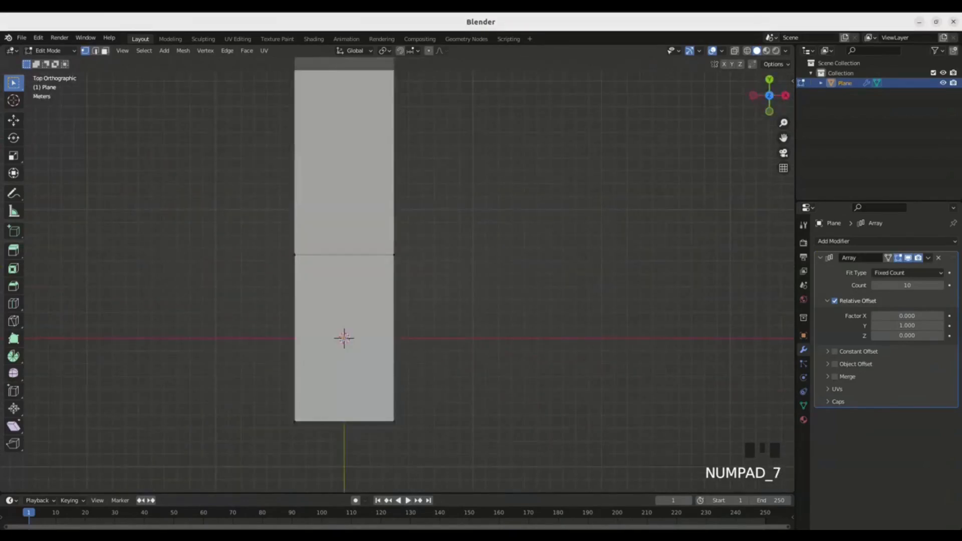
Try adding a lengthwise loop cut to the plane and moving it along X towards the long edge on the positive side
left_click(366, 408)
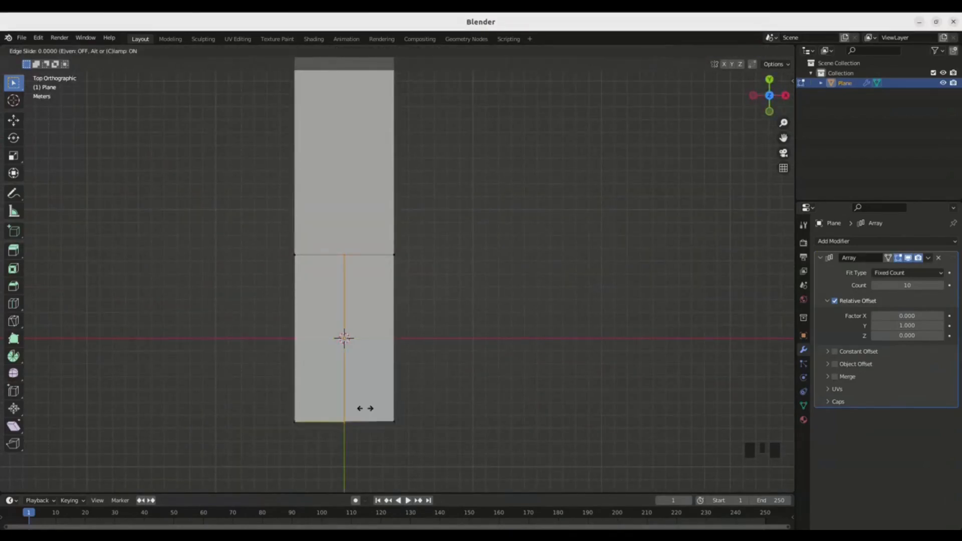
right_click(365, 408)
key("g")
key("x")
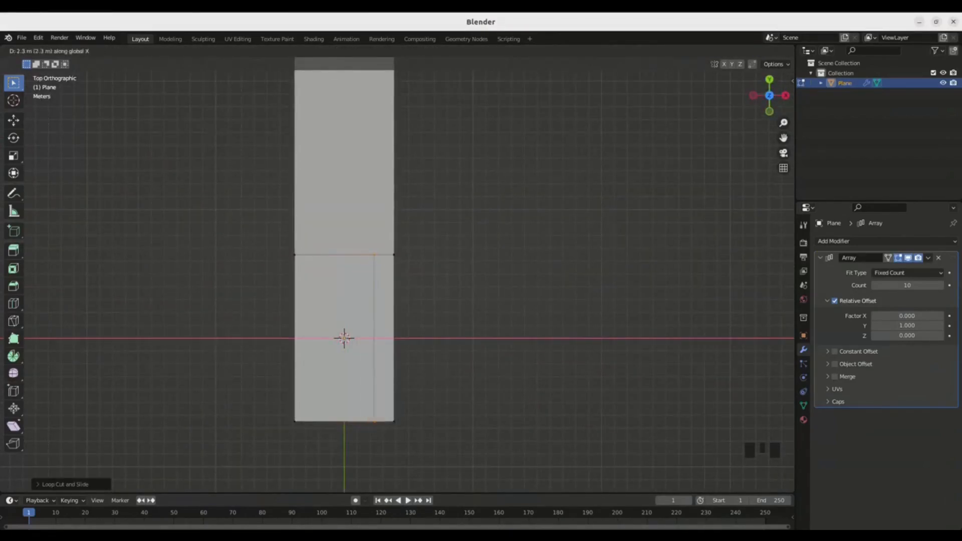
left_click(396, 408)
key("ctrl+z")
key("ctrl+z")
key("ctrl+z")
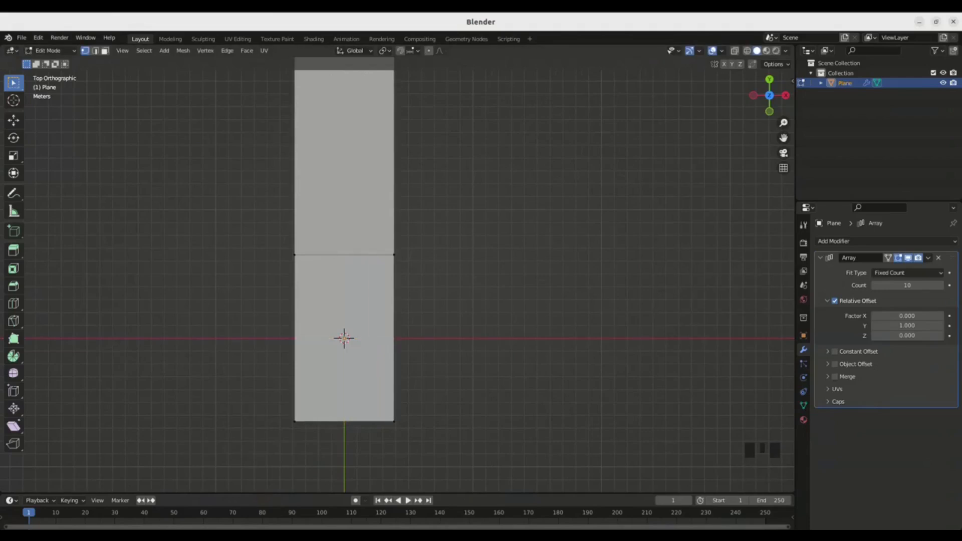
key("ctrl+r")
left_click(376, 344)
left_click(377, 366)
key("ctrl+z")
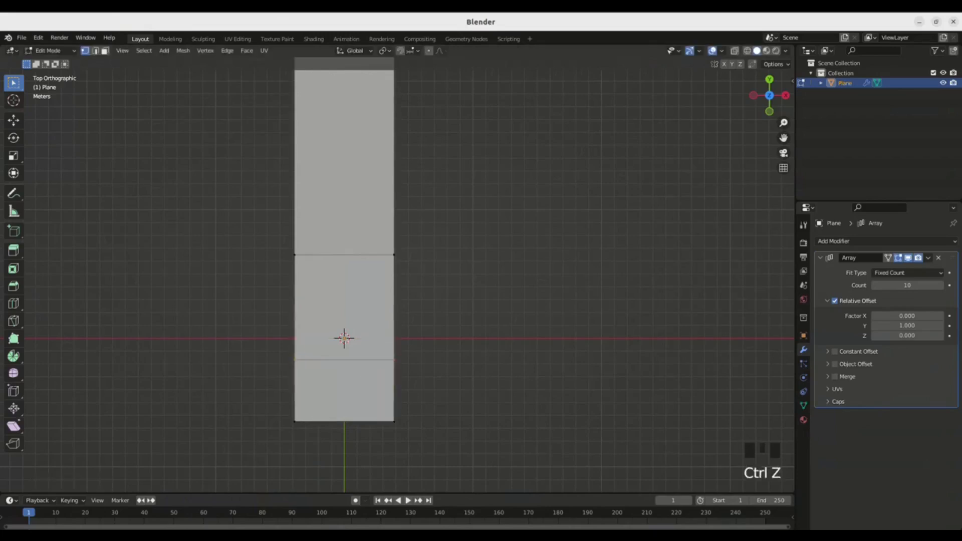
Add two lengthwise loop cuts to the plane, one slid close to each long edge
left_click(365, 417)
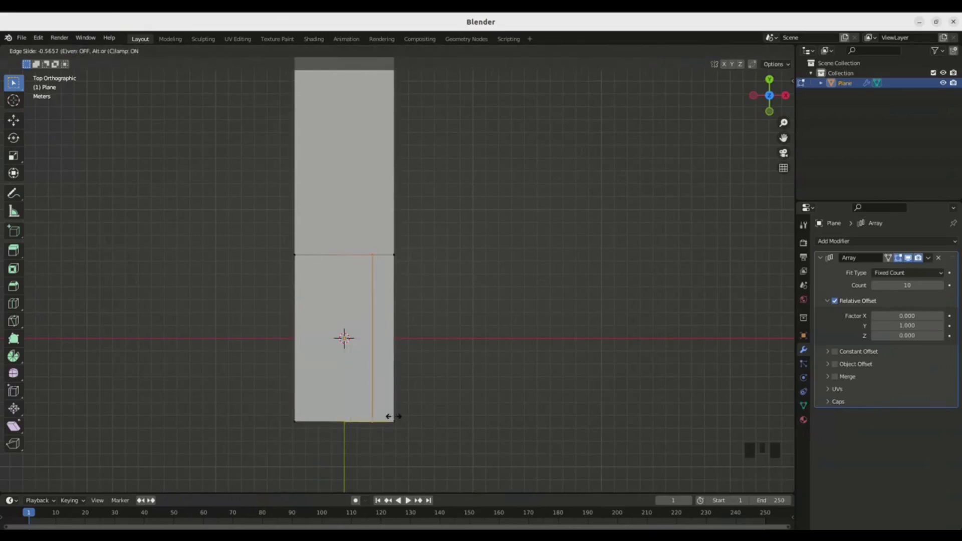
left_click(398, 419)
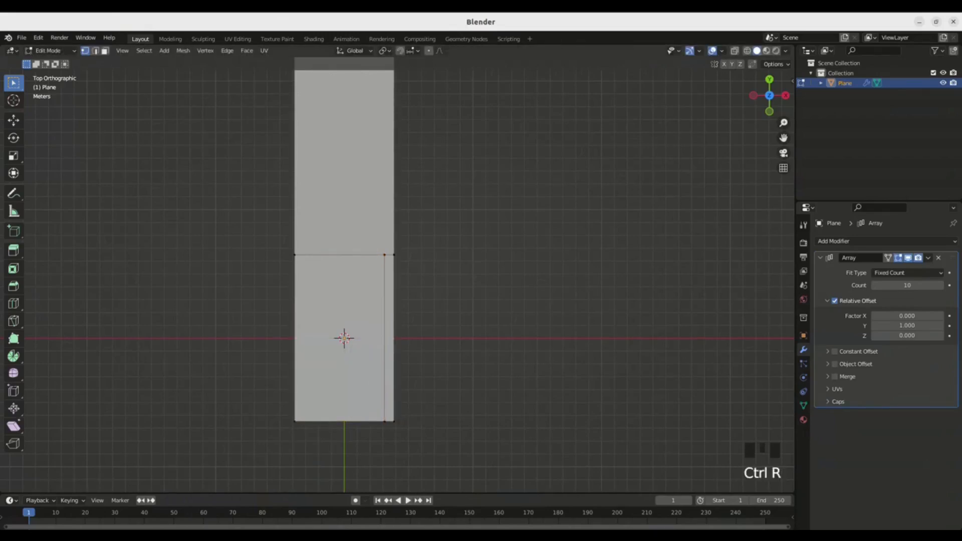
left_click(296, 413)
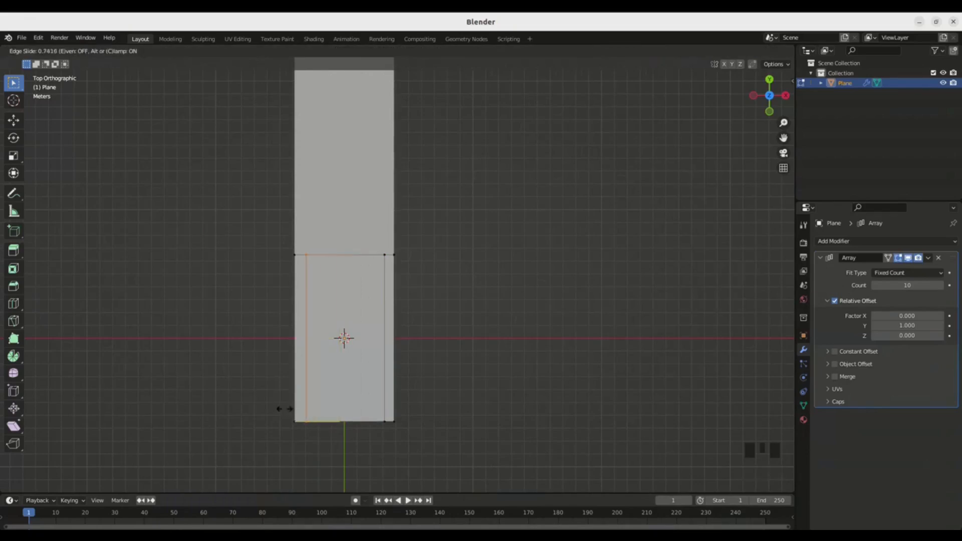
left_click(284, 409)
left_click(250, 401)
Extrude the two narrow outer faces of the plane upward to form side walls along the road
middle_click_drag(251, 401, 251, 341)
middle_click_drag(250, 341, 251, 306, "ctrl")
middle_click_drag(251, 306, 283, 296)
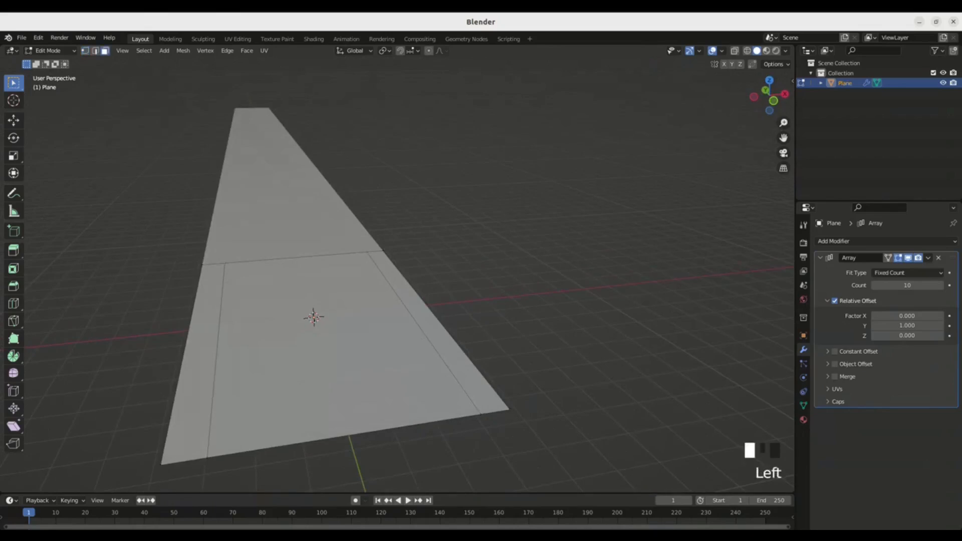
left_click(432, 335, "shift")
left_click(197, 351, "shift")
middle_click_drag(197, 350, 341, 341)
key("e")
left_click(165, 310)
Move the top faces of both side walls outward along X so the walls lean away from the road
left_click(391, 295)
key("g")
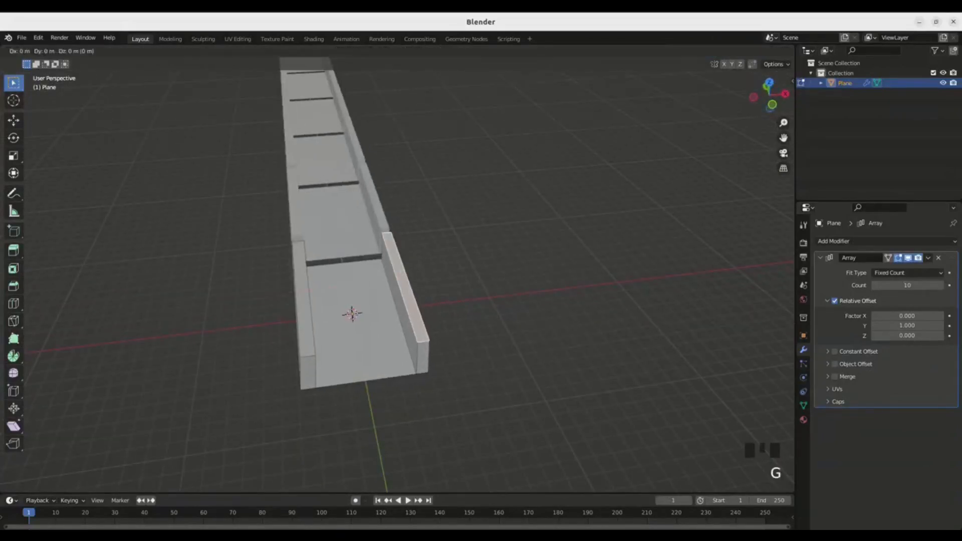
left_click(306, 280)
left_click(303, 301)
key("g")
key("x")
left_click(295, 301)
Try to extrude the road floor's far edge along Y to bridge the gap between array segments
middle_click_drag(296, 300, 333, 195)
middle_click_drag(333, 195, 361, 241)
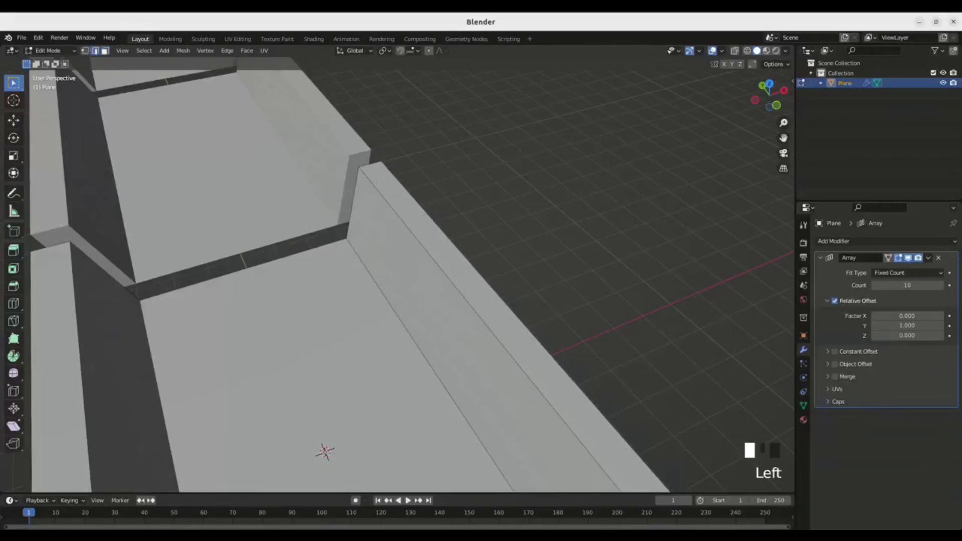
key("e")
key("g")
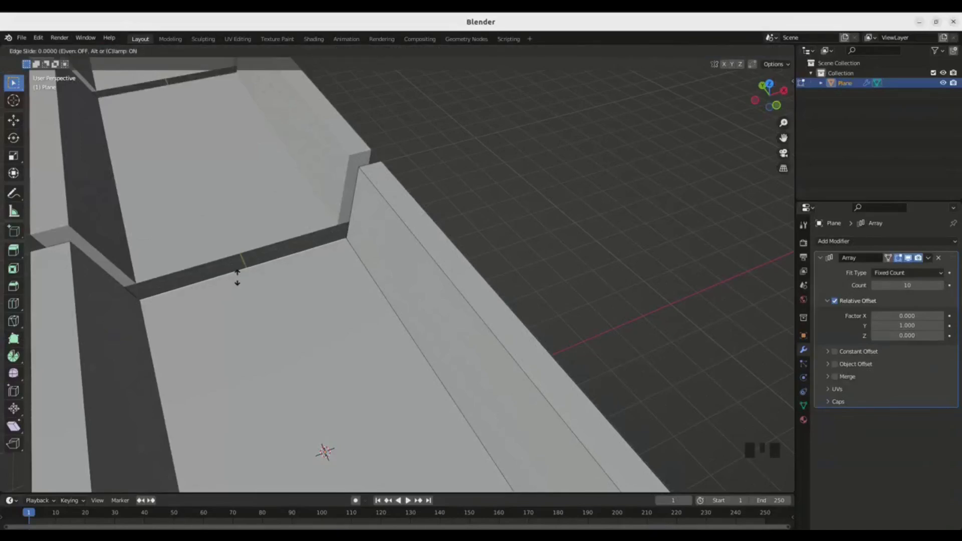
key("ctrl+z")
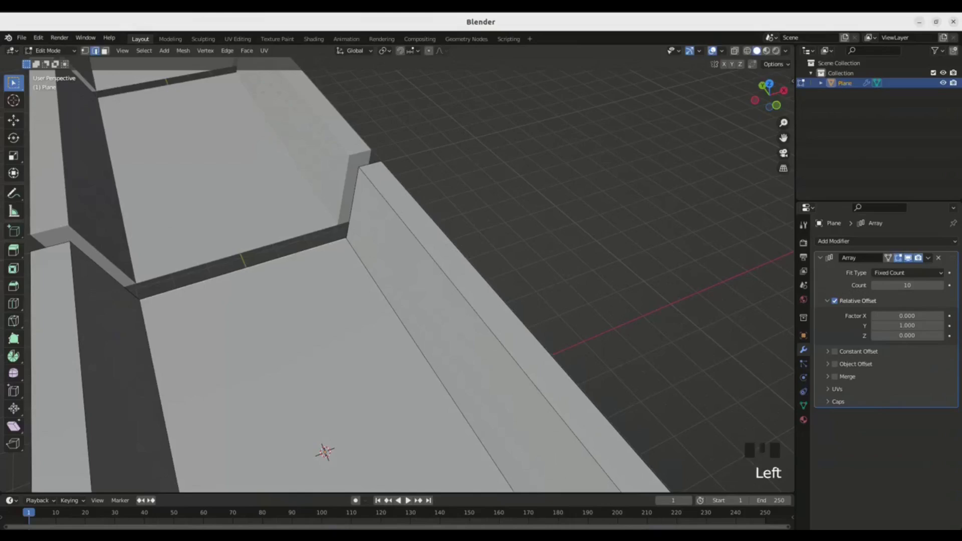
key("e")
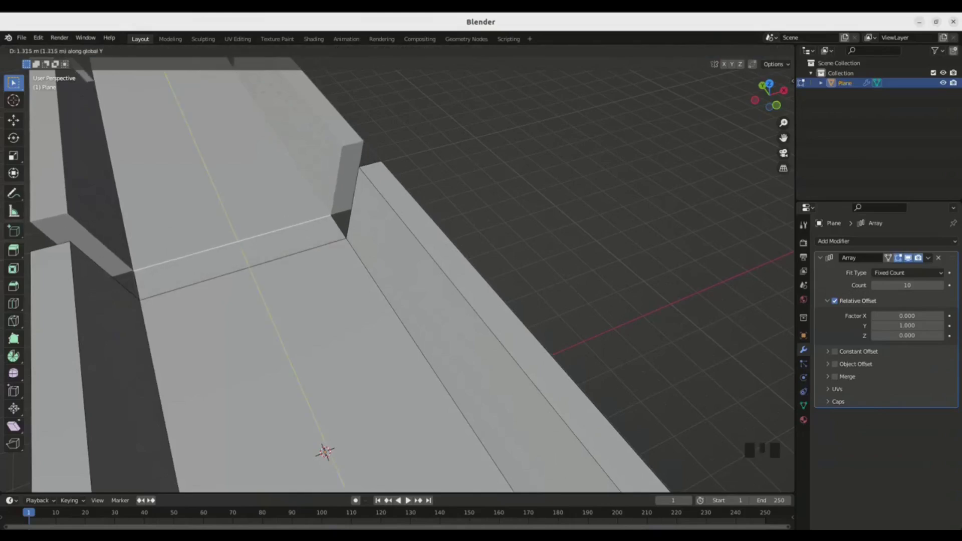
key("Return")
left_click(243, 270)
Set the Array modifier's relative Y offset to 0.9 to close the gaps between road segments
middle_click_drag(401, 270, 310, 270)
key("Tab")
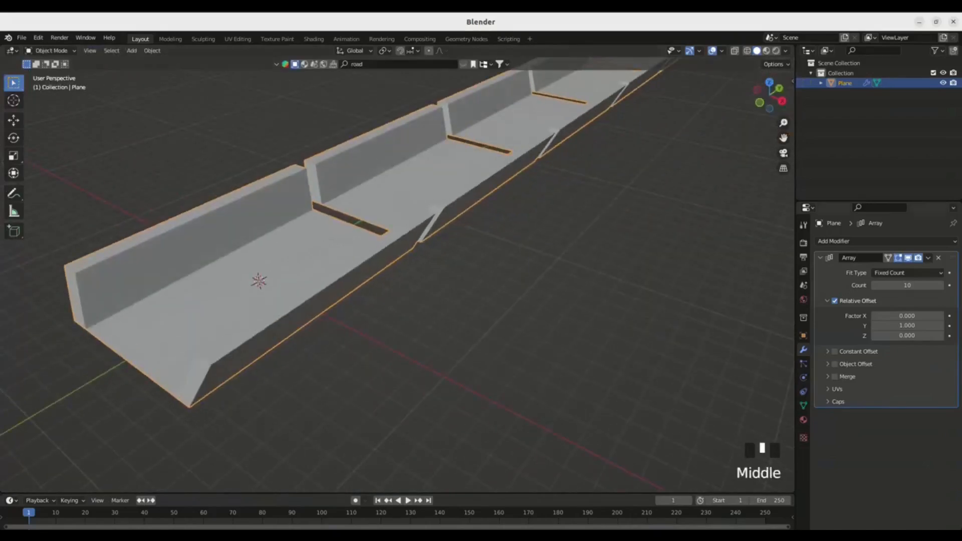
left_click(874, 326)
middle_click_drag(401, 271, 491, 241)
Add three evenly spaced crosswise loop cuts across the road segment and its side walls
key("Tab")
middle_click_drag(436, 290, 486, 318)
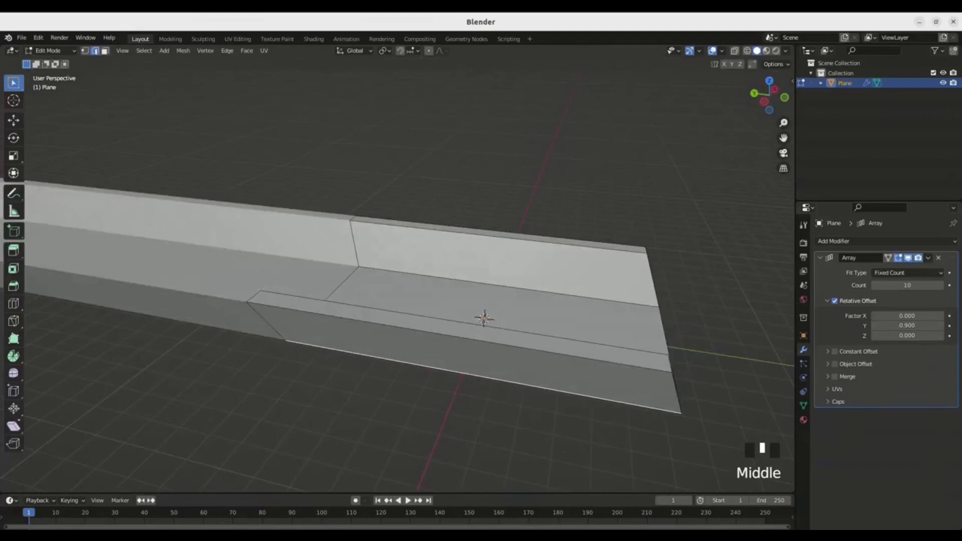
key("ctrl+r")
left_click(484, 319)
left_click(484, 319)
Switch to Chrome to examine the 3D road reference image and return to Blender
middle_click_drag(484, 318, 441, 524)
left_click(493, 525)
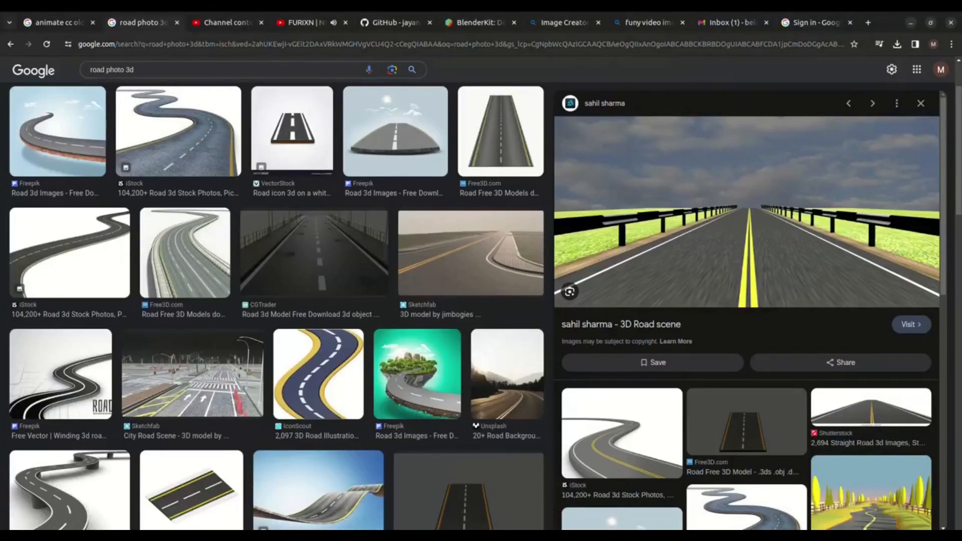
left_click(441, 525)
left_click(511, 296)
middle_click_drag(441, 300, 556, 285)
Leave Edit Mode and add three material slots to the road object, each with a new material
key("Tab")
middle_click_drag(398, 330, 385, 339)
left_click(804, 419)
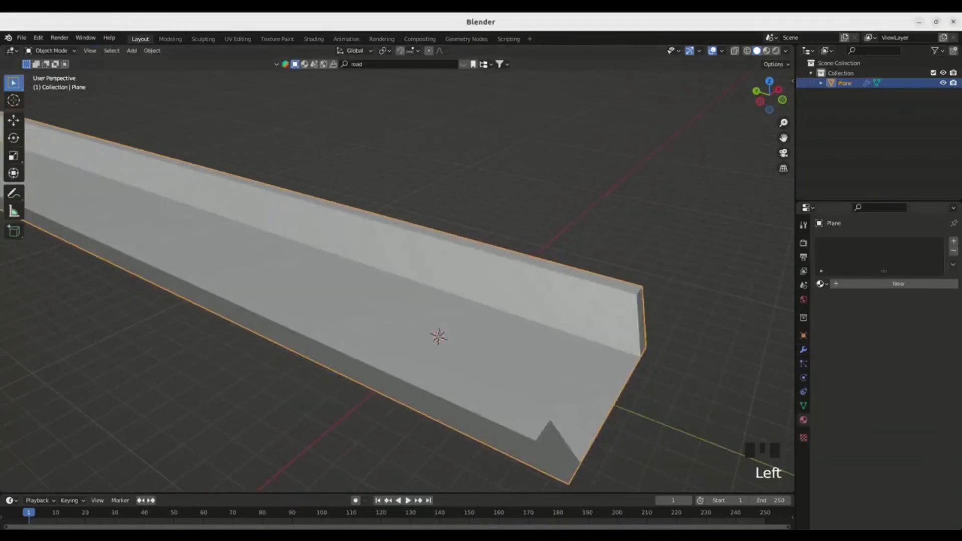
left_click(885, 284)
left_click_drag(959, 241, 959, 243)
left_click(953, 241)
left_click(953, 241)
left_click(885, 303)
left_click(880, 253)
left_click(885, 303)
Add two more material slots to the road object and create a new material in each
left_click(953, 242)
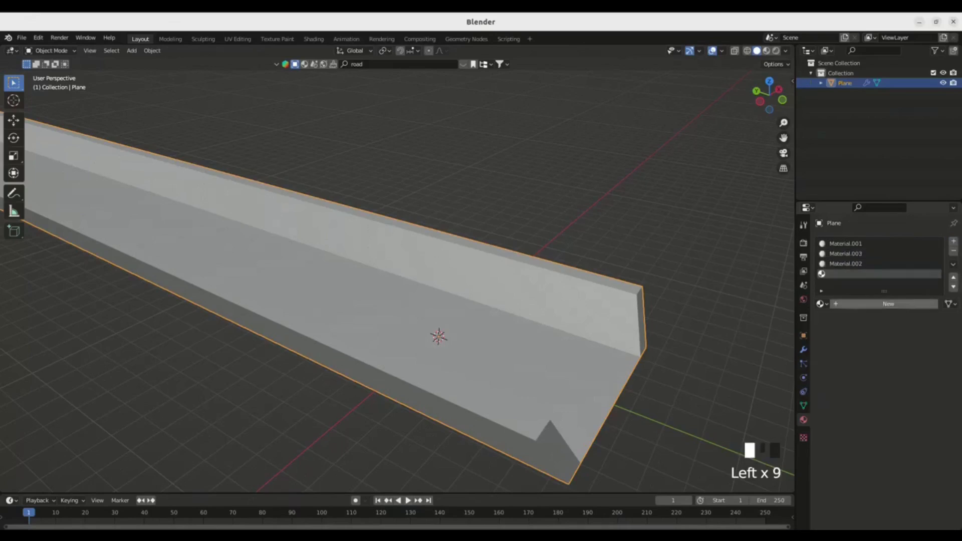
left_click(885, 303)
left_click(953, 241)
left_click(885, 304)
Switch the viewport shading to Material Preview
middle_click_drag(439, 336, 419, 332)
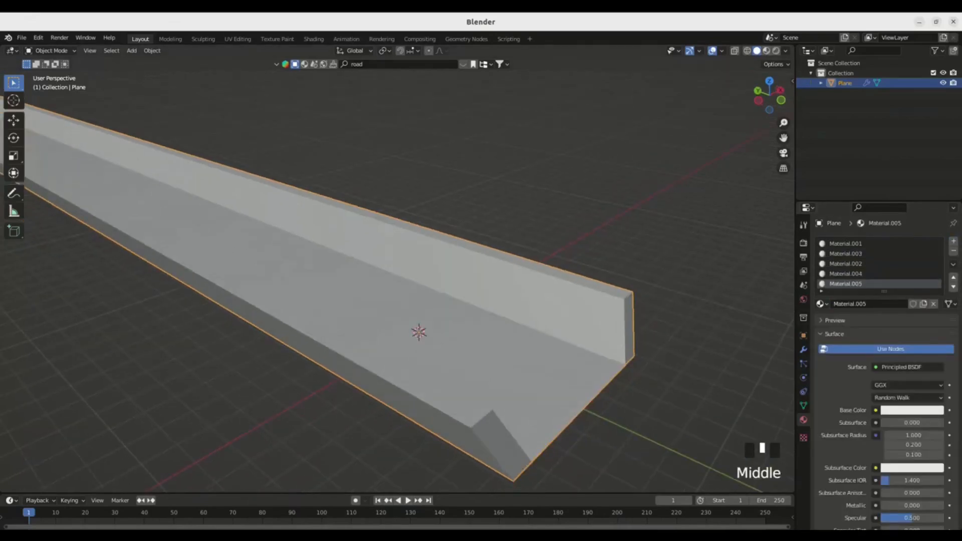
key("z")
key("z")
middle_click_drag(544, 288, 431, 288)
Add a lengthwise loop cut near the middle of the road floor and move it about -0.12 m along X
key("Tab")
key("ctrl+r")
left_click(293, 441)
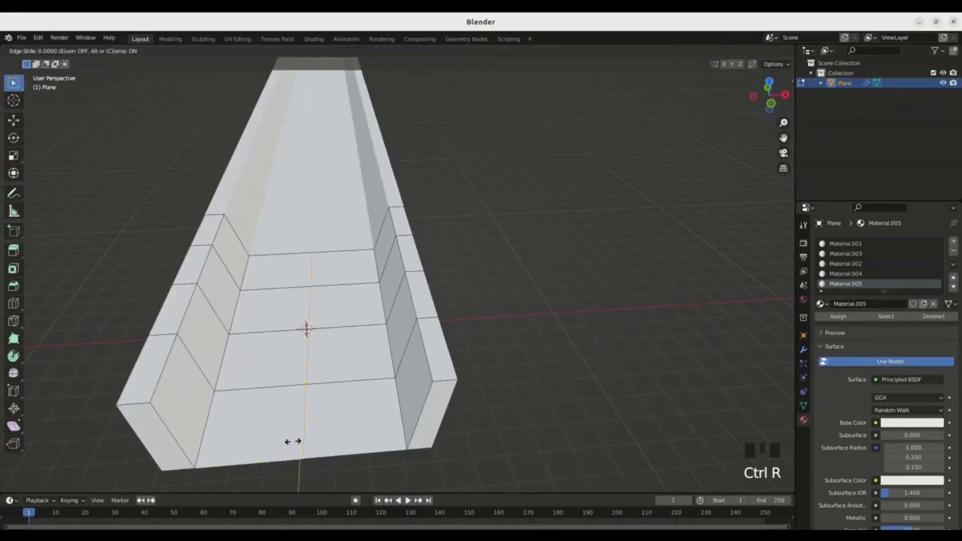
left_click(285, 437)
key("KP_7")
middle_click_drag(286, 437, 342, 434, "shift")
key("g")
key("x")
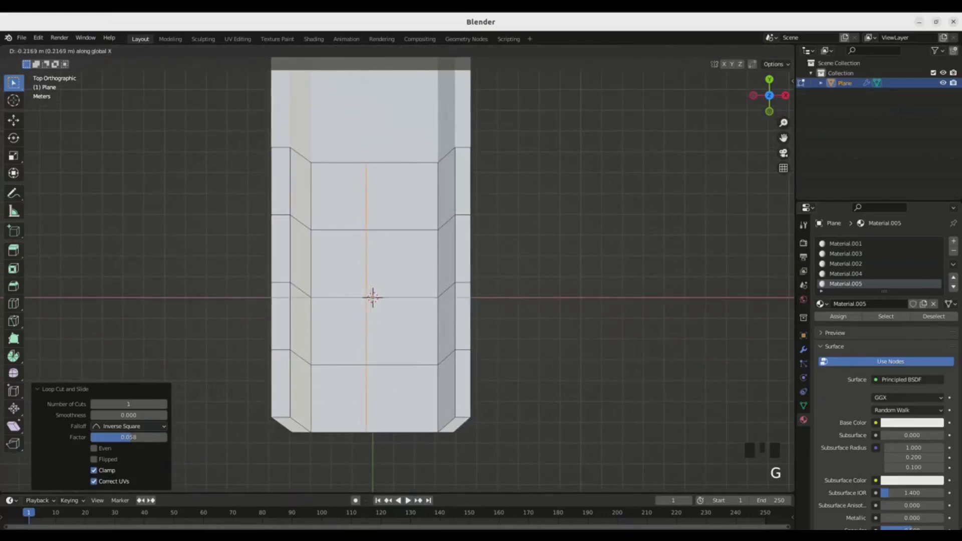
left_click(384, 364)
Add a second lengthwise loop cut to the road floor, close beside the first on the other side of the centre line
key("ctrl+r")
left_click(392, 364)
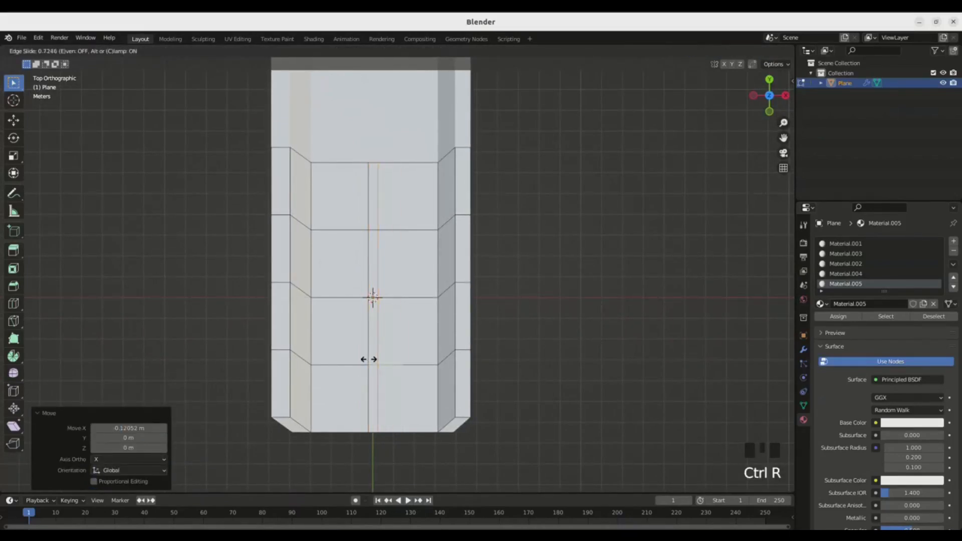
left_click(365, 356)
In face selection mode, assign Material.003 to the first and third inner wall faces on both sides of the road
middle_click_drag(365, 356, 369, 400)
left_click(279, 279)
left_click(104, 51)
left_click(270, 293)
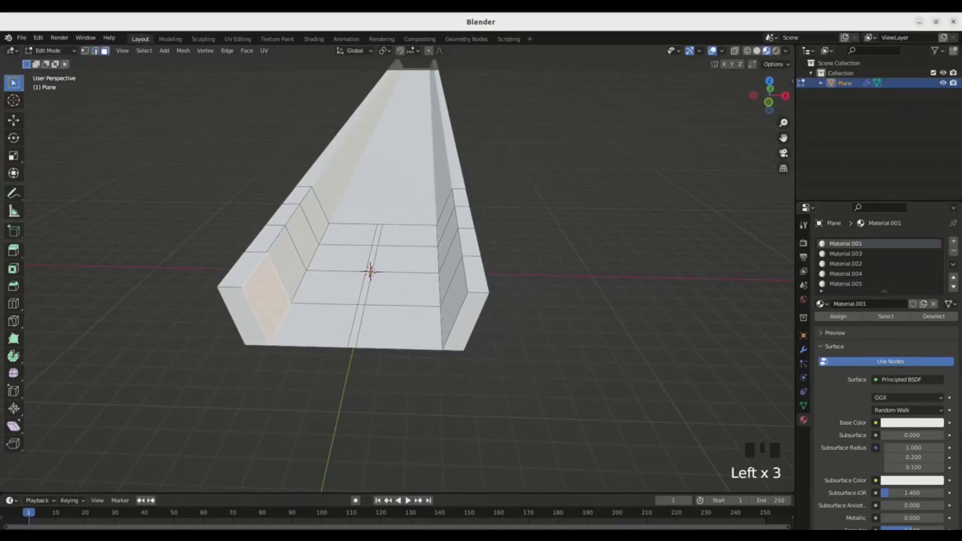
middle_click_drag(271, 294, 281, 296)
left_click(845, 253)
left_click(839, 316)
left_click(474, 308, "shift")
left_click(445, 236, "shift")
left_click(298, 241, "shift")
left_click(845, 254)
left_click(838, 316)
Set the base color of Material.003 to a dark yellow
middle_click_drag(501, 281, 485, 271)
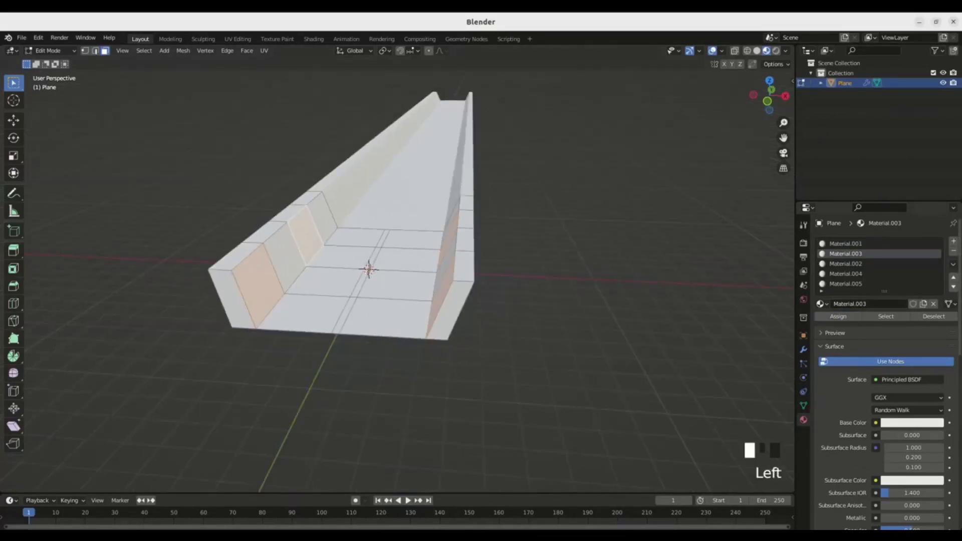
left_click(912, 422)
left_click(874, 330)
left_click_drag(875, 330, 878, 332)
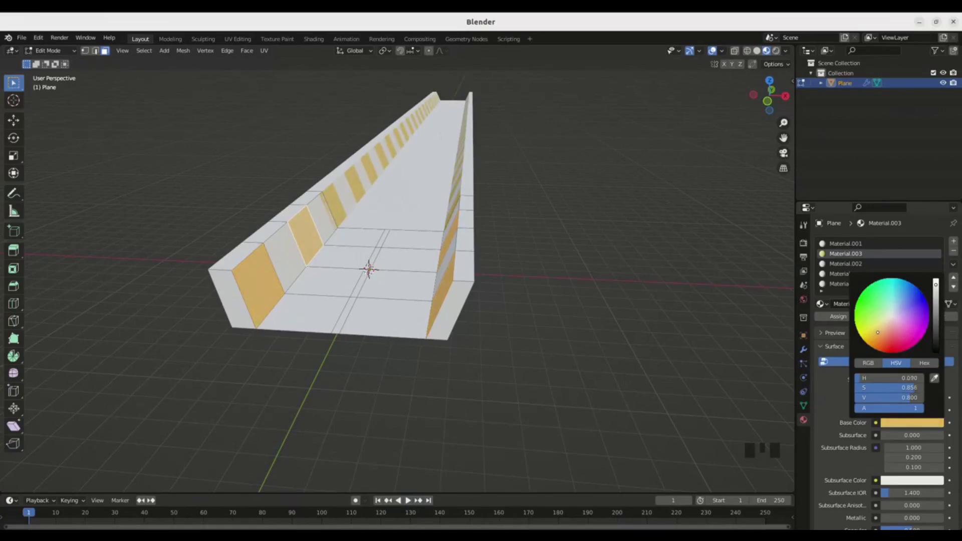
left_click_drag(936, 285, 936, 305)
Check the road reference photo in Chrome and return to Blender
middle_click_drag(501, 280, 571, 235)
left_click(494, 525)
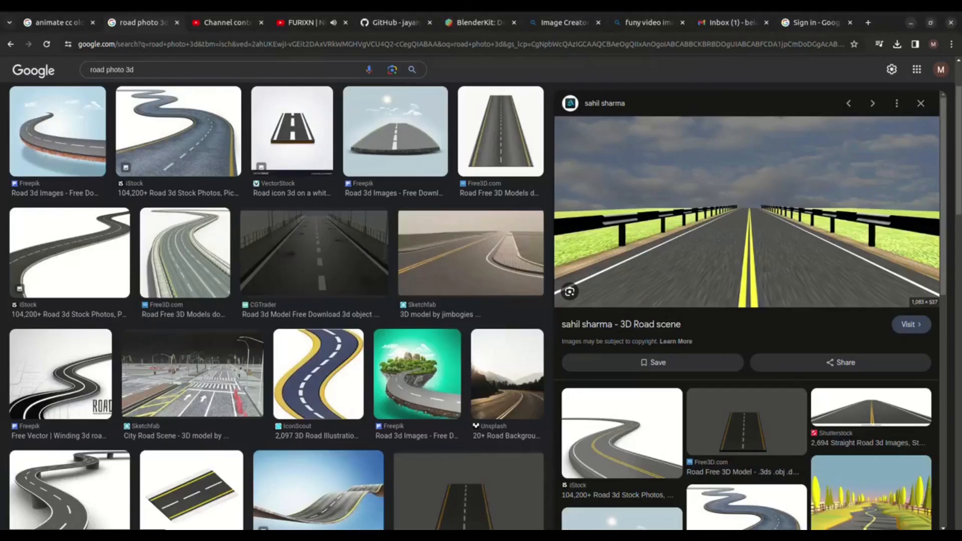
left_click(442, 524)
Assign Material.002 to the second and fourth inner wall faces on both sides of the road
middle_click_drag(401, 281, 381, 278)
left_click(496, 256)
left_click(230, 266, "shift")
left_click(253, 195, "shift")
left_click(444, 194, "shift")
left_click(845, 263)
left_click(837, 317)
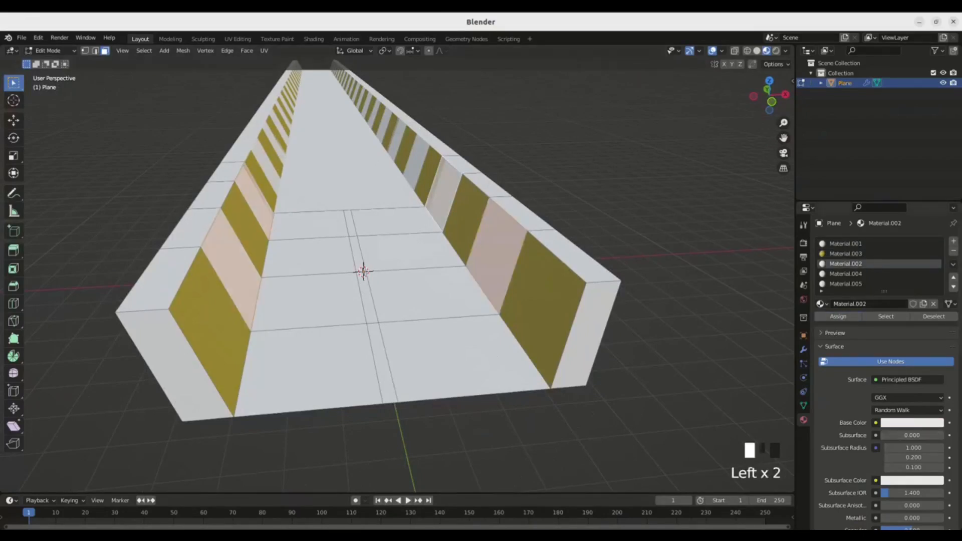
Darken the base color of Material.002 to near black and deselect all faces
left_click(911, 422)
left_click_drag(936, 285, 935, 339)
key("alt+a")
Assign the yellow Material.003 to the four narrow faces of the centre strip along the road floor
mouse_move(441, 271)
middle_mouse_down()
mouse_move(491, 258)
mouse_move(416, 263)
mouse_move(441, 270)
middle_mouse_up()
left_click(846, 244)
left_click(374, 351, "shift")
left_click(357, 253, "shift")
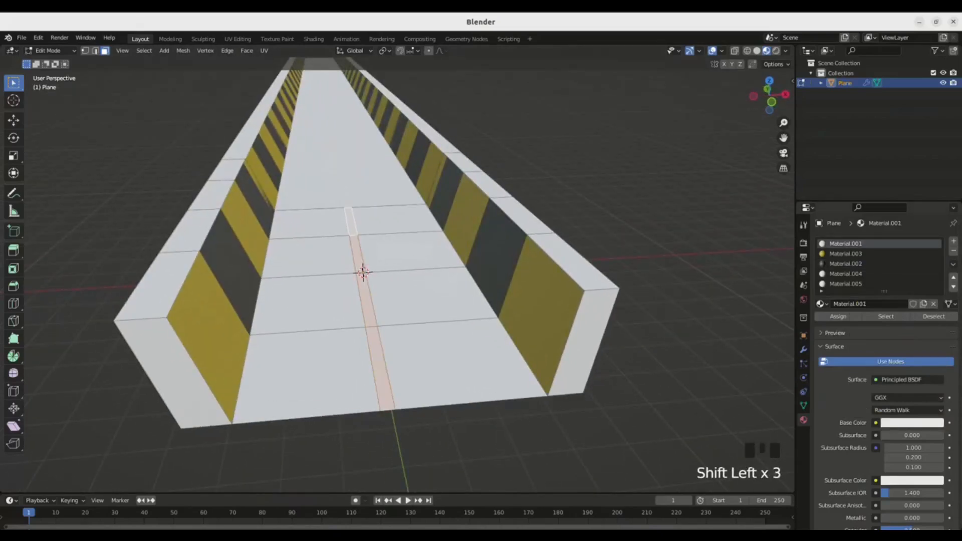
left_click(846, 254)
left_click(837, 316)
middle_click_drag(451, 301, 431, 300)
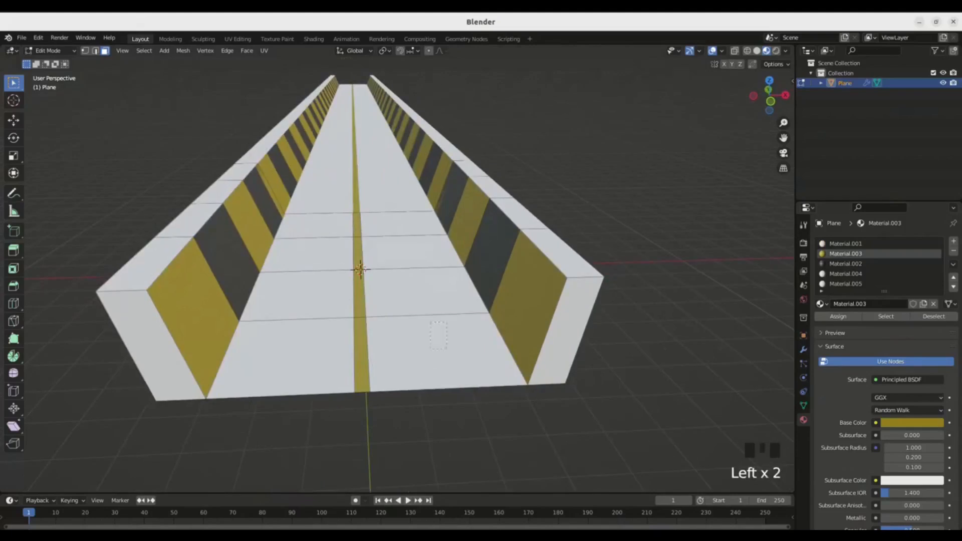
Assign Material.004 to the eight wide road floor faces on both sides of the yellow centre strip
left_click(421, 292, "shift")
left_click(408, 251, "shift")
left_click(396, 224, "shift")
left_click(325, 226, "shift")
left_click(314, 254, "shift")
left_click(300, 293, "shift")
left_click(286, 353, "shift")
left_click(846, 274)
left_click(846, 263)
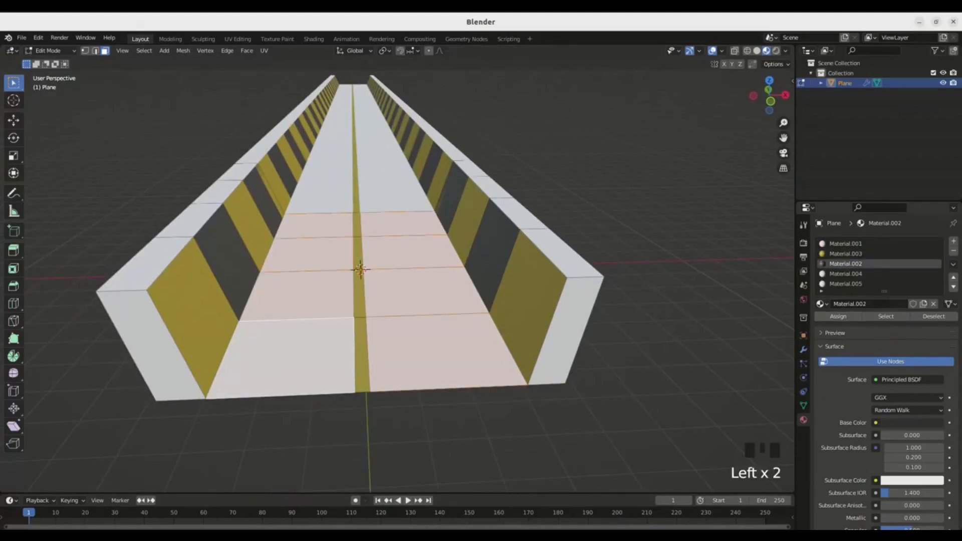
left_click(846, 273)
left_click(838, 317)
left_click(651, 316)
mouse_move(652, 316)
middle_mouse_down()
mouse_move(614, 310)
mouse_move(650, 310)
middle_mouse_up()
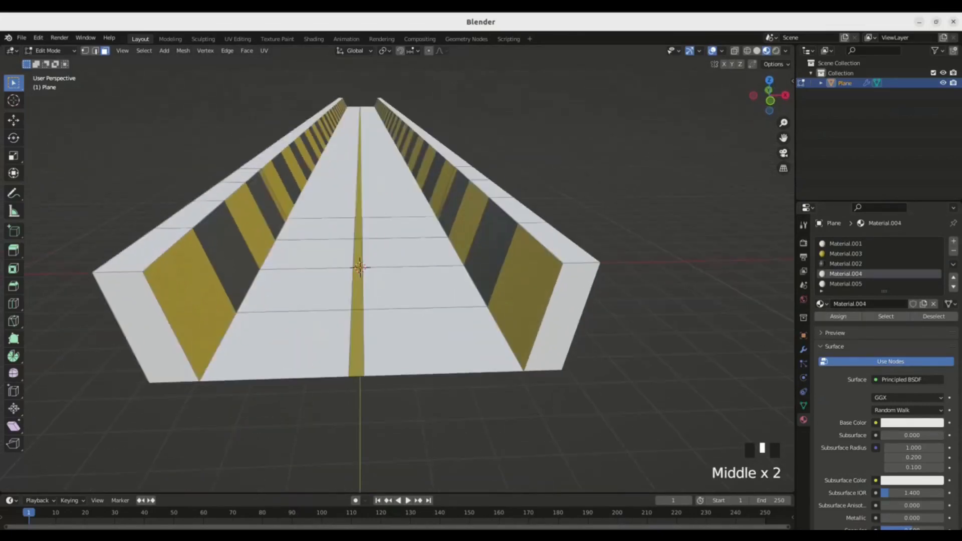
Lower the roughness of the yellow Material.003
left_click(846, 254)
left_click_drag(960, 280, 959, 346)
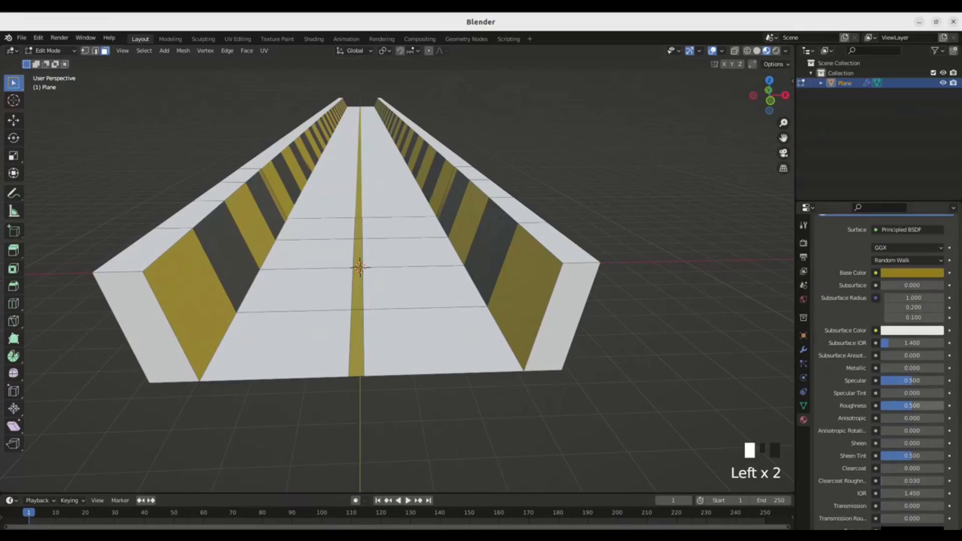
left_click_drag(909, 405, 890, 406)
left_click_drag(959, 345, 959, 281)
left_click(846, 264)
left_click(845, 244)
middle_click_drag(626, 301, 649, 293)
Search Google Images in Chrome for "road color" and return to Blender
left_click(493, 521)
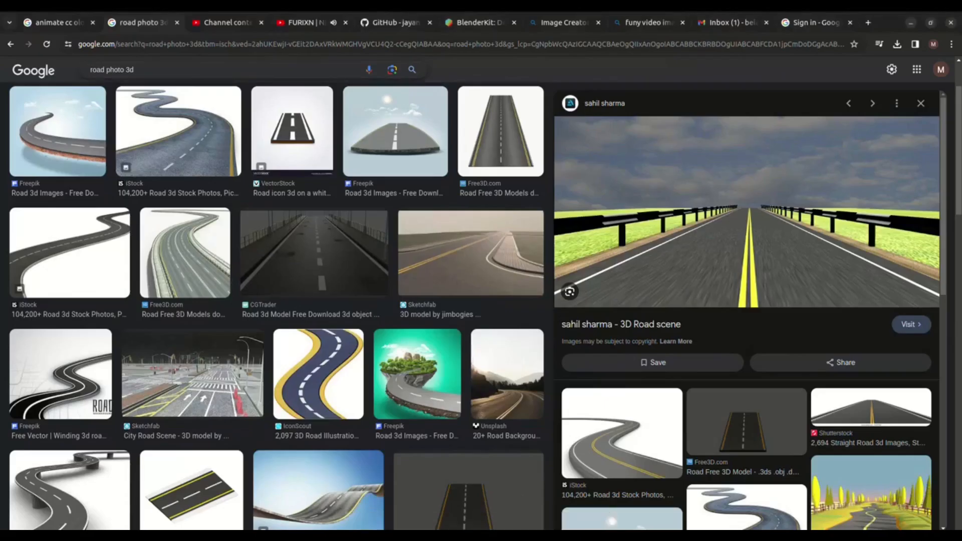
key("ctrl+a")
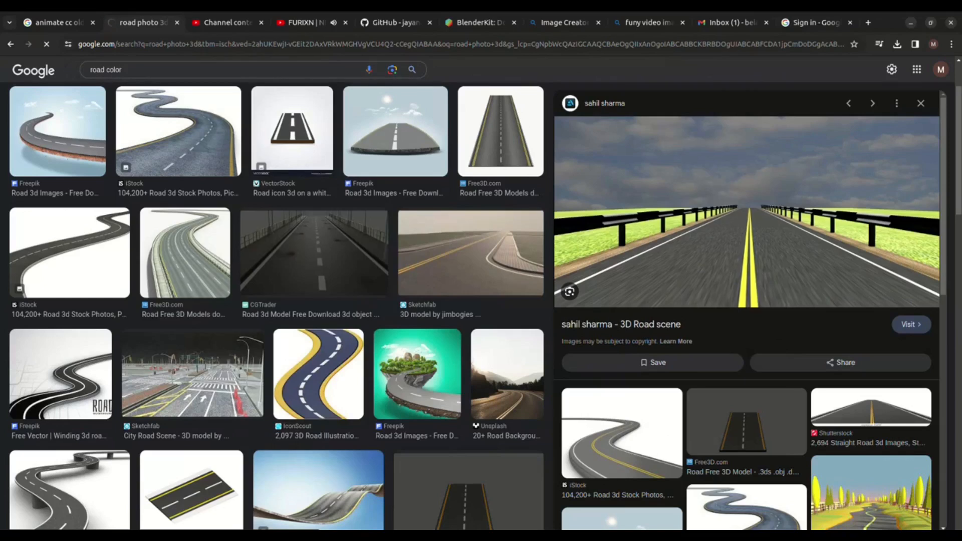
mouse_move(598, 522)
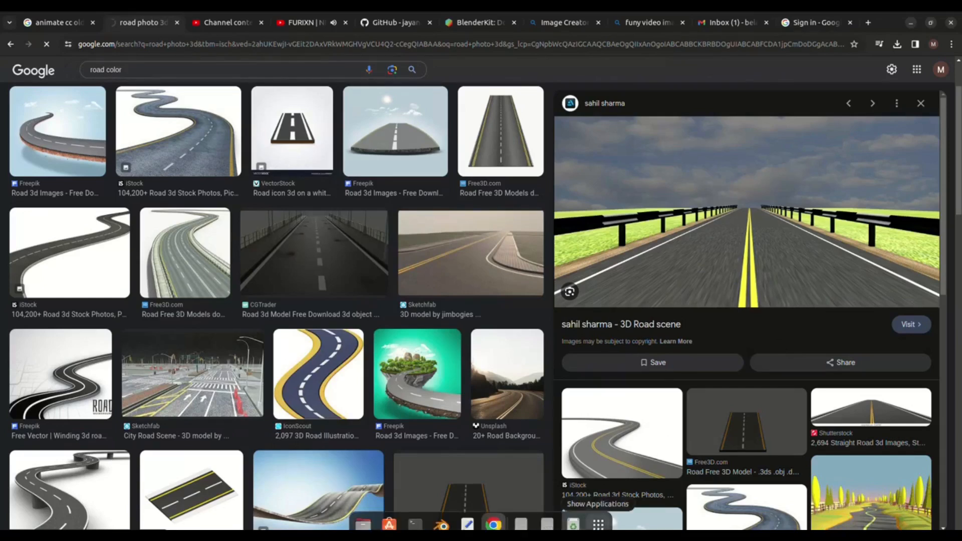
left_click(439, 519)
Darken the base color of Material.004 on the road floor to dark grey and select the front-right floor face
middle_click_drag(441, 281, 433, 301)
left_click(434, 371)
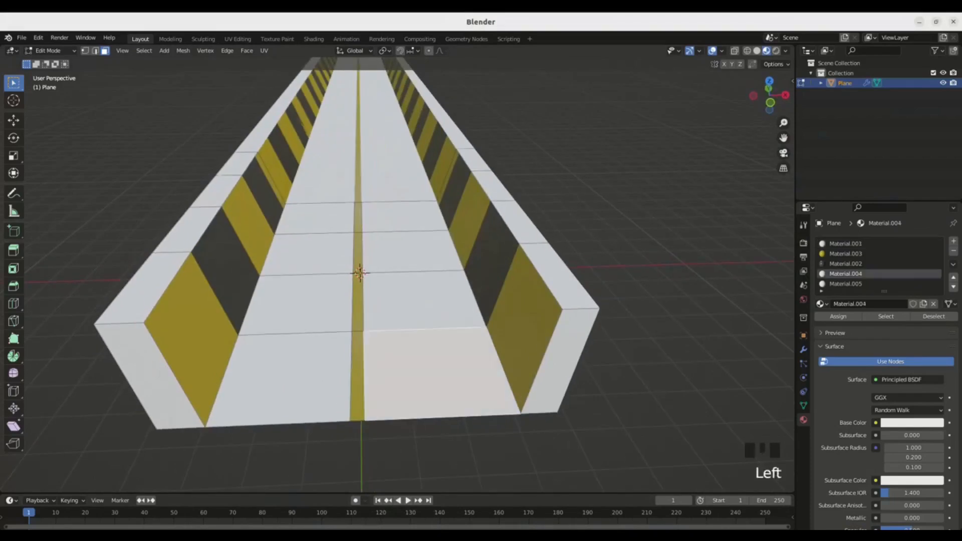
left_click(911, 422)
left_click_drag(936, 287, 935, 337)
key("alt+a")
middle_click_drag(441, 281, 466, 278)
left_click(451, 366)
middle_click_drag(451, 366, 426, 376)
Switch to Chrome, preview the NK Asphalt texture from the road color results and open its image in a new tab
left_click(484, 520)
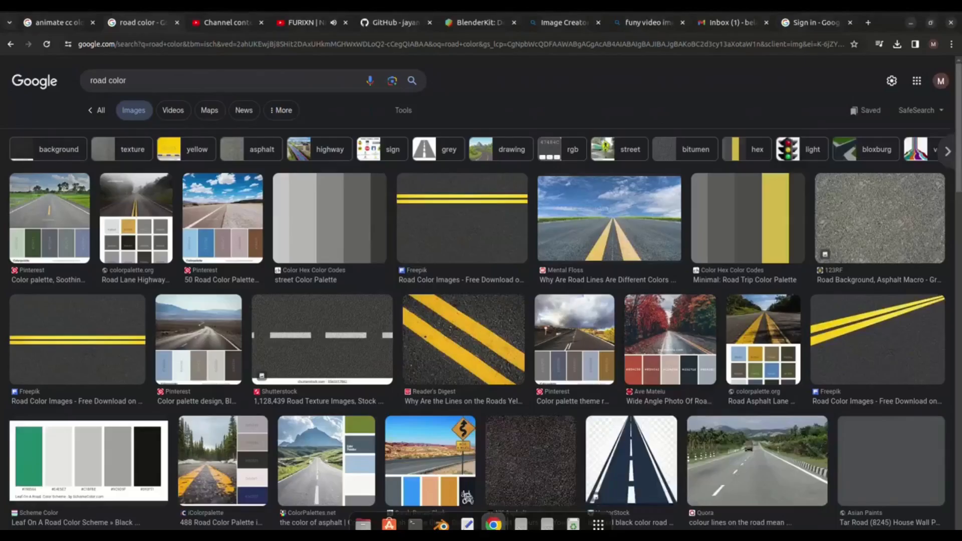
left_click(530, 461)
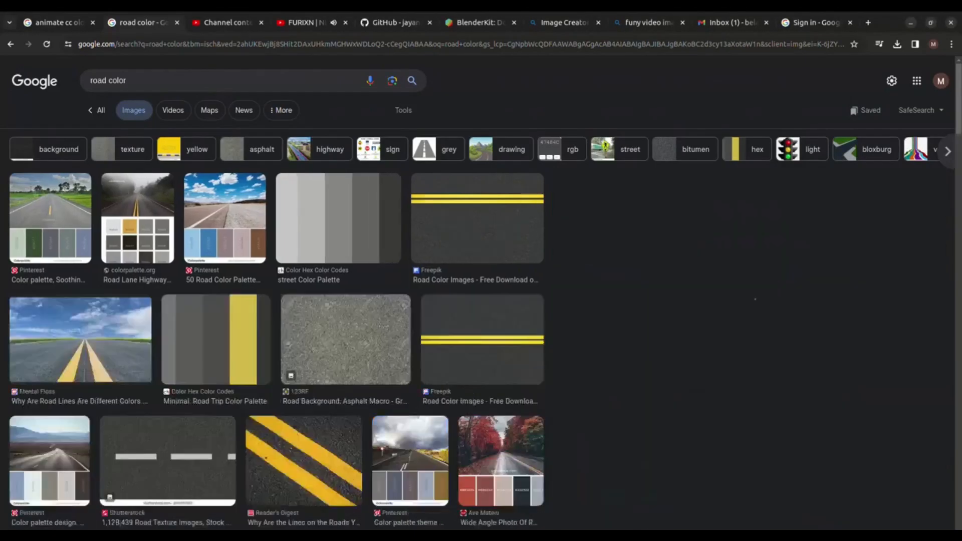
scroll(275, 301, "up", 5)
right_click(684, 175)
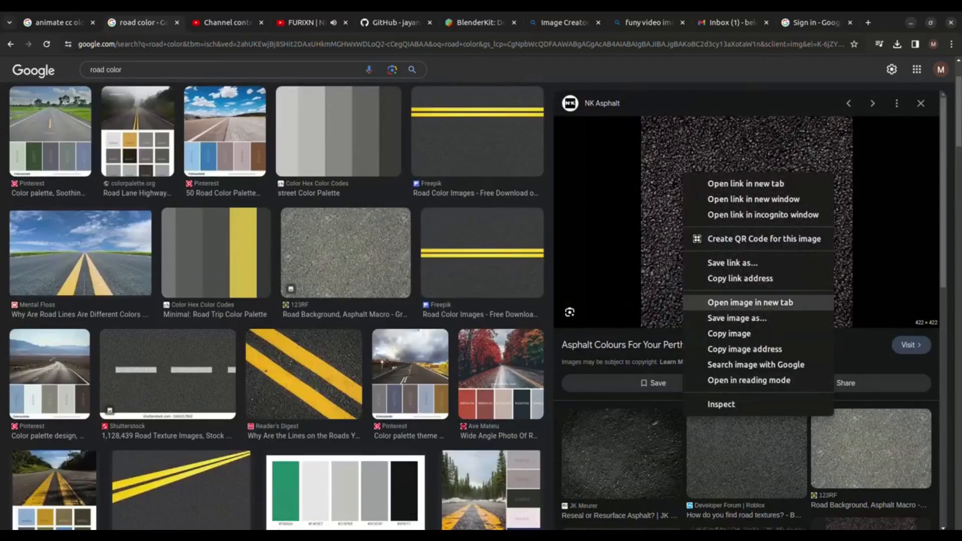
left_click(750, 302)
left_click(126, 23)
Save the previewed black asphalt image from the Google Images results
right_click(618, 230)
left_click(651, 242)
right_click(691, 188)
left_click(123, 22)
left_click(122, 22)
right_click(692, 218)
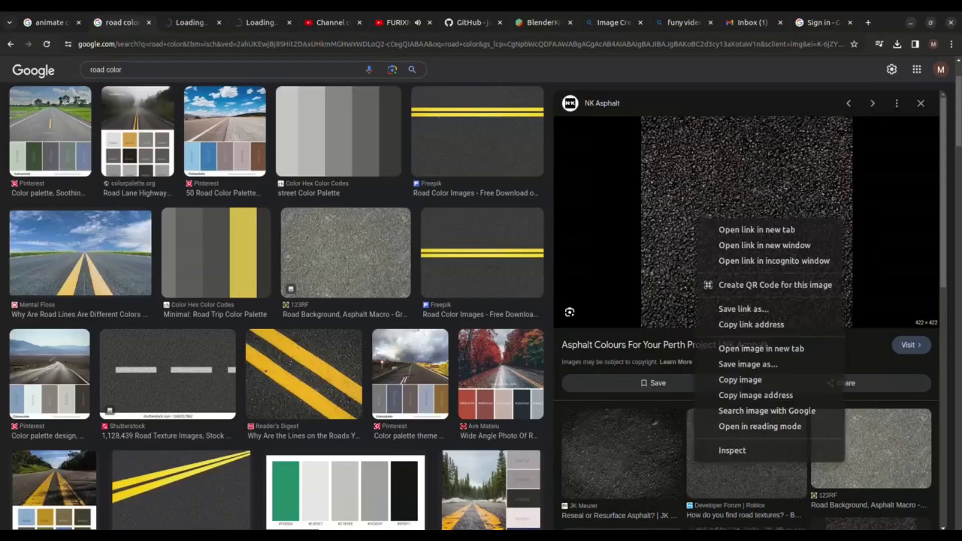
left_click(732, 364)
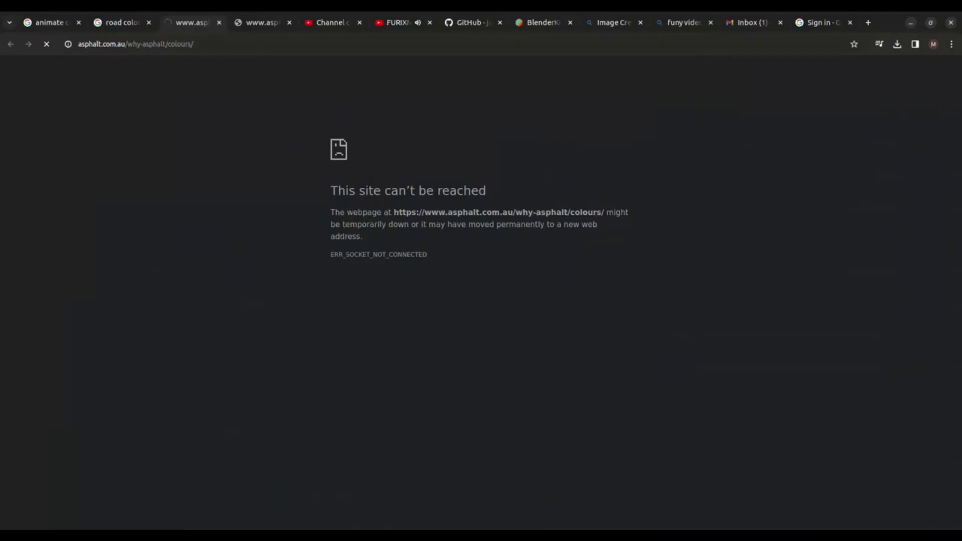
Switch back to Blender and open the Shading workspace
left_click(442, 522)
middle_click_drag(401, 281, 431, 288)
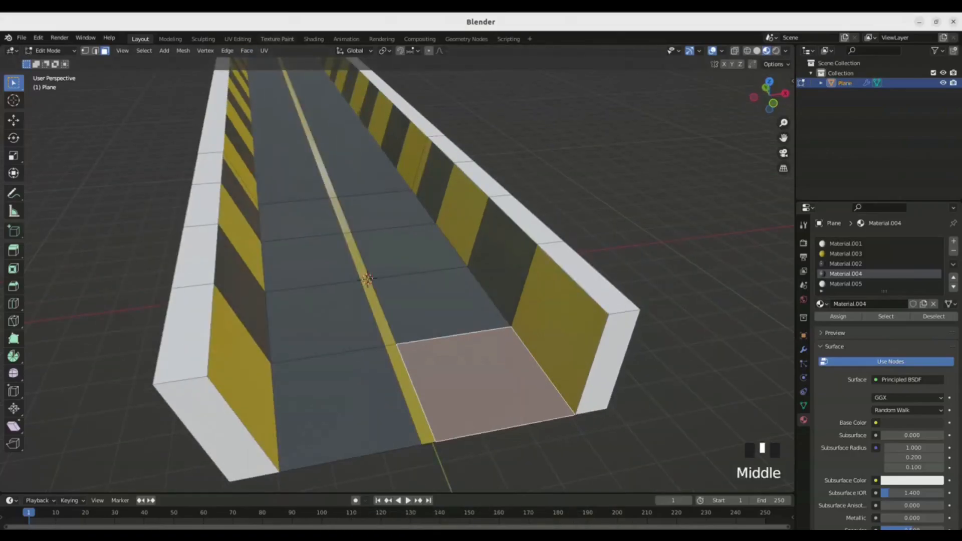
left_click(313, 39)
middle_click_drag(501, 225, 380, 210)
left_click(140, 38)
mouse_move(401, 251)
middle_mouse_down()
mouse_move(361, 235)
mouse_move(381, 251)
middle_mouse_up()
left_click(313, 39)
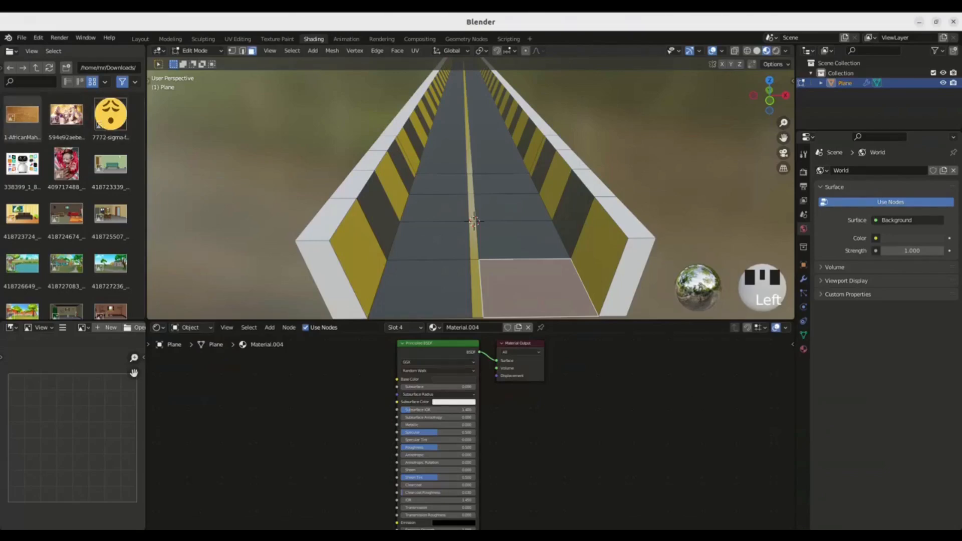
Return to the road color results in Chrome and request another save of the black asphalt image
left_click(493, 525)
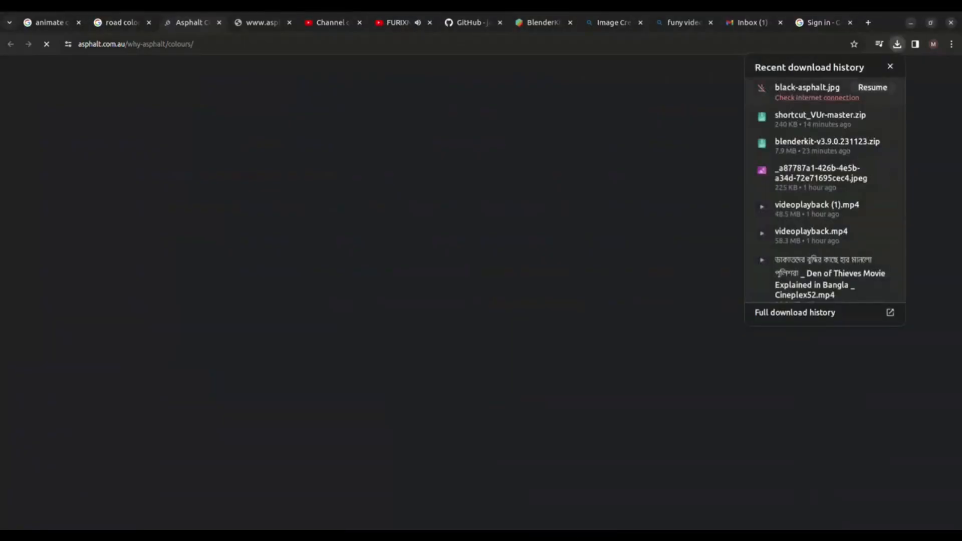
left_click(122, 23)
right_click(716, 198)
left_click(744, 343)
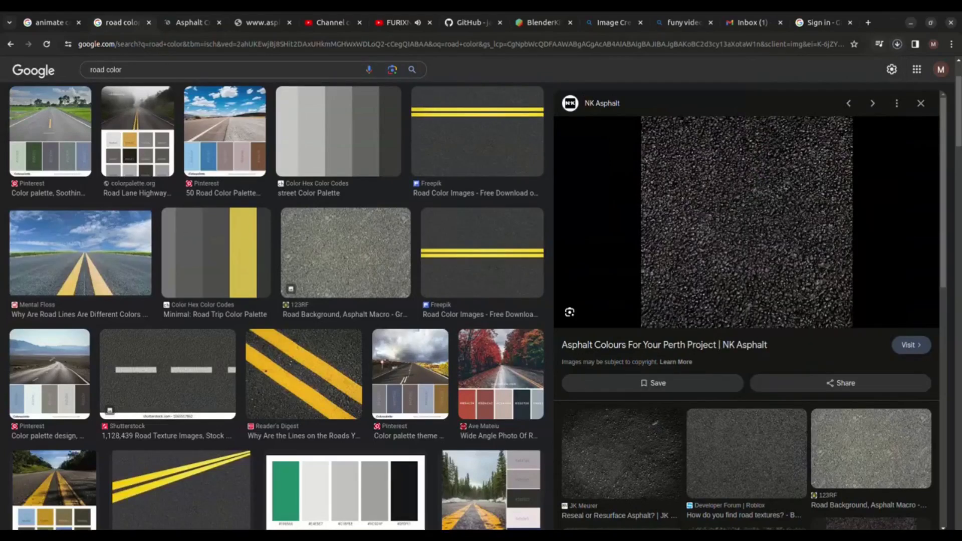
left_click(897, 44)
left_click(910, 344)
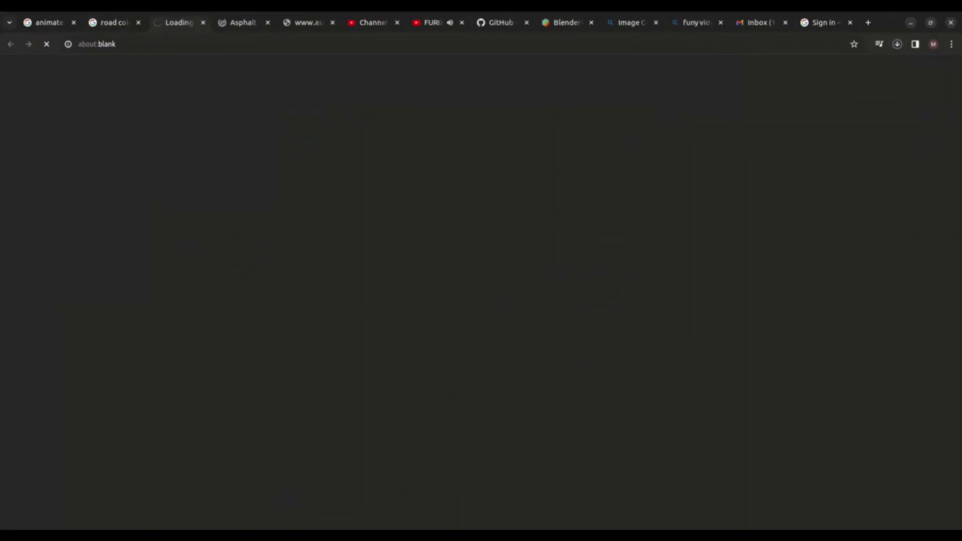
left_click(115, 22)
key("super")
type("scre")
left_click(525, 94)
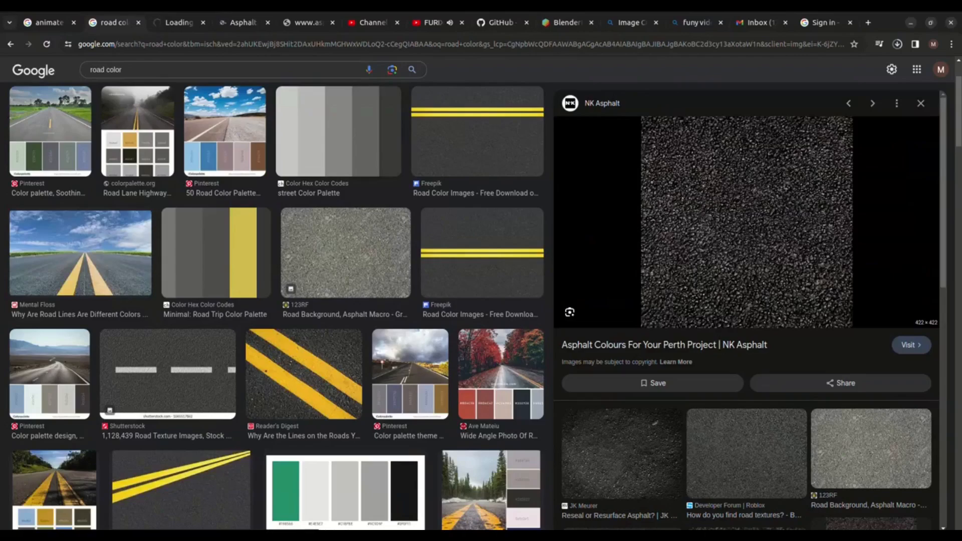
Switch to Blender, go to the Layout workspace and leave Edit Mode on the road object
left_click(442, 521)
middle_click_drag(471, 211, 441, 226)
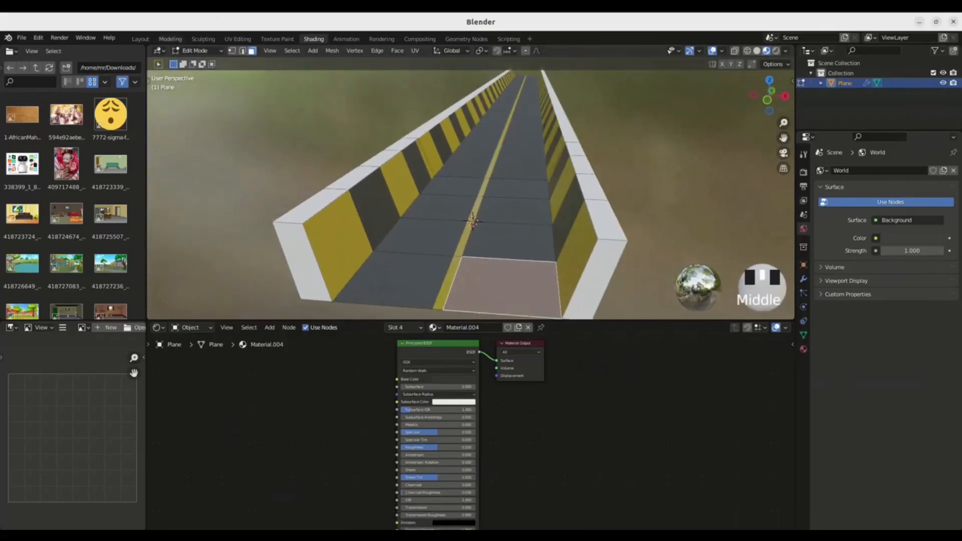
left_click(140, 39)
left_click(566, 396)
mouse_move(566, 401)
middle_mouse_down()
mouse_move(567, 381)
mouse_move(616, 385)
mouse_move(526, 391)
middle_mouse_up()
key("Tab")
Save the asphalt image in Downloads as "black-asphalt (1).jpg" and return to Blender
left_click(601, 396)
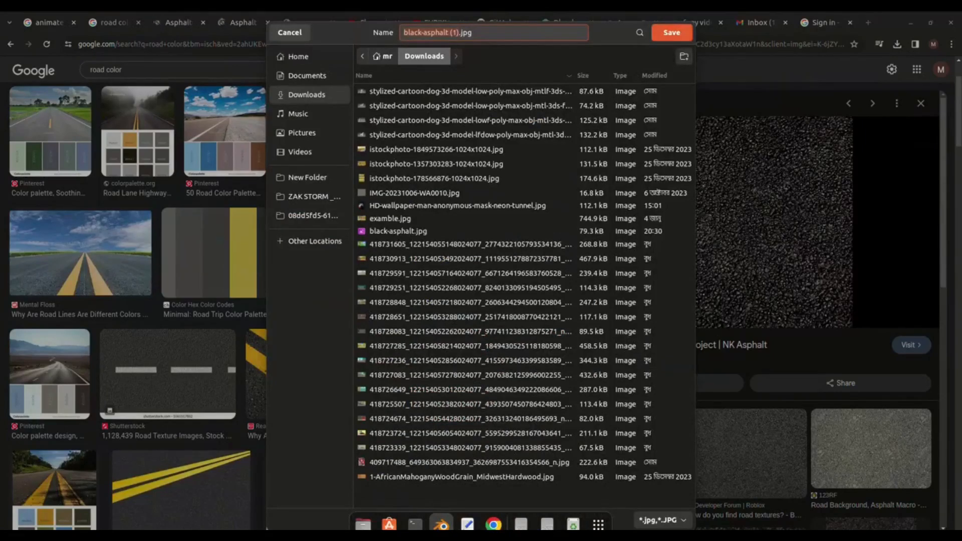
key("Return")
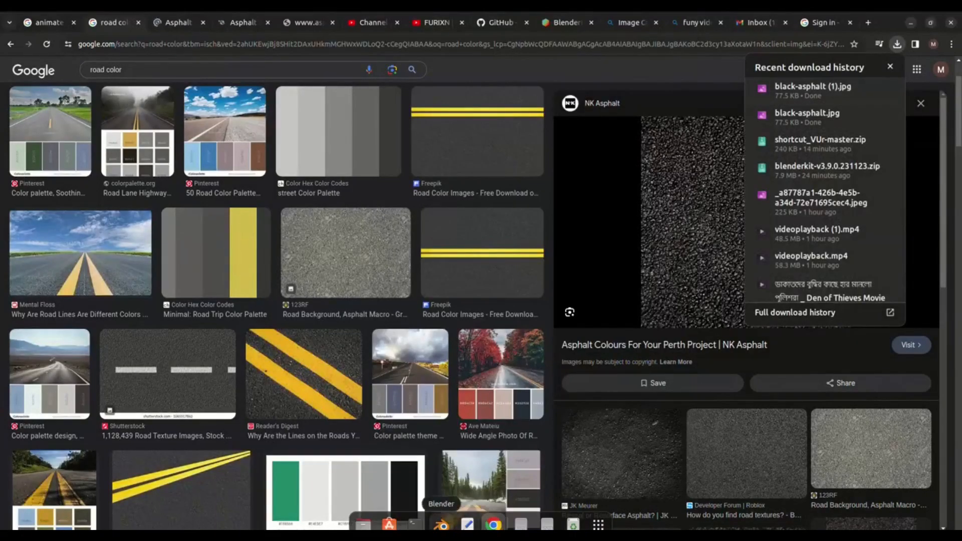
left_click(441, 524)
Open the Shading workspace and show the material properties of the road object
middle_click_drag(381, 281, 364, 276)
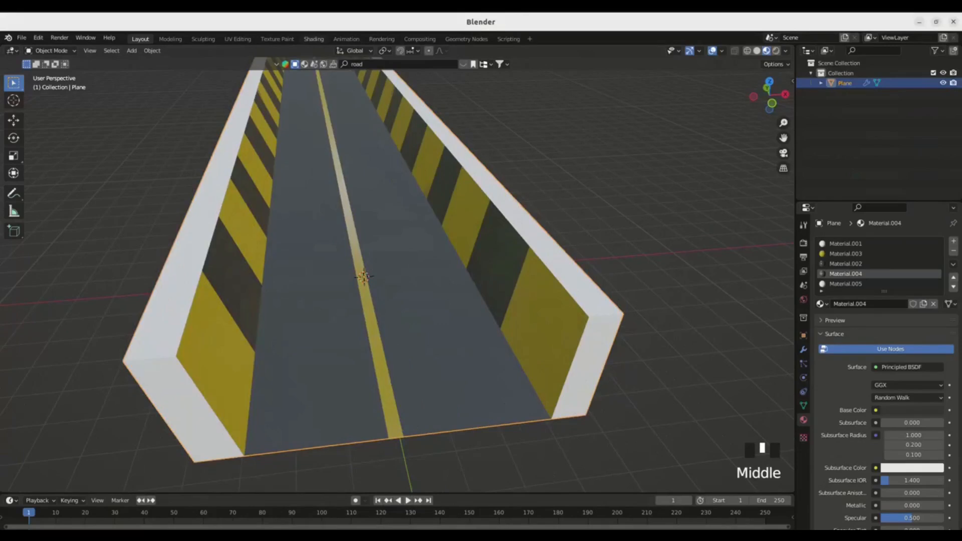
left_click(313, 39)
middle_click_drag(473, 201, 454, 198)
left_click(803, 349)
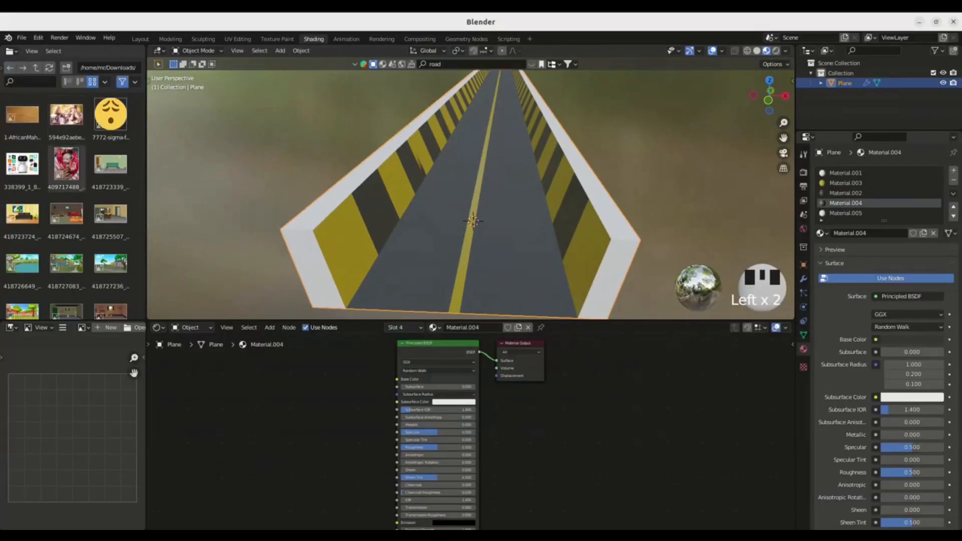
Open the Downloads folder from the system search and add "black-asphalt (1).jpg" to the Material.004 node tree
key("super")
type("down")
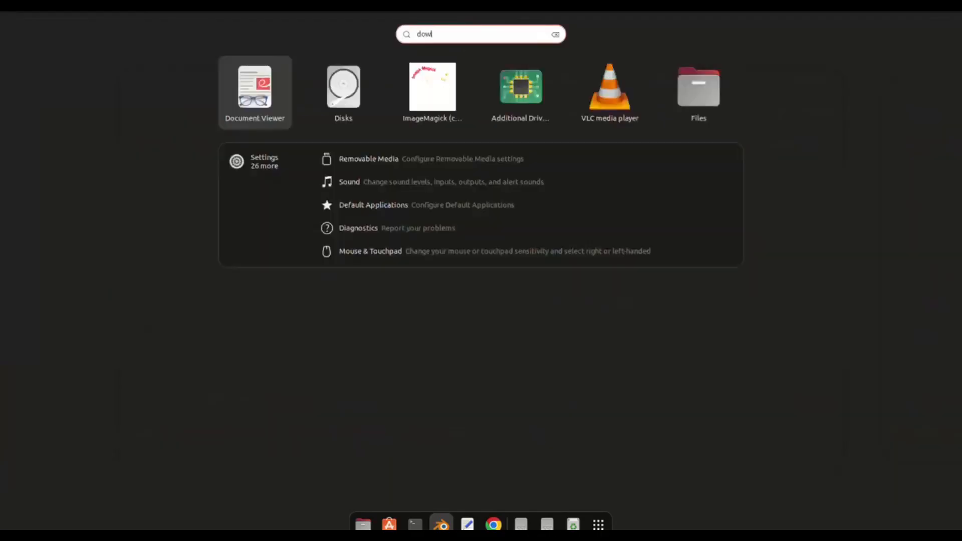
key("Return")
key("super+Down")
left_click_drag(197, 133, 397, 379)
mouse_move(451, 211)
middle_mouse_down()
mouse_move(496, 217)
mouse_move(461, 213)
middle_mouse_up()
Open the UV Editing workspace, show the materials in the 3D viewport and select the front-right road floor face
left_click(238, 39)
key("z")
middle_click_drag(603, 301, 631, 241)
left_click(608, 392)
left_click(649, 369)
Enlarge the front-right face's UV island, move it over the asphalt image and scale it along Y
key("s")
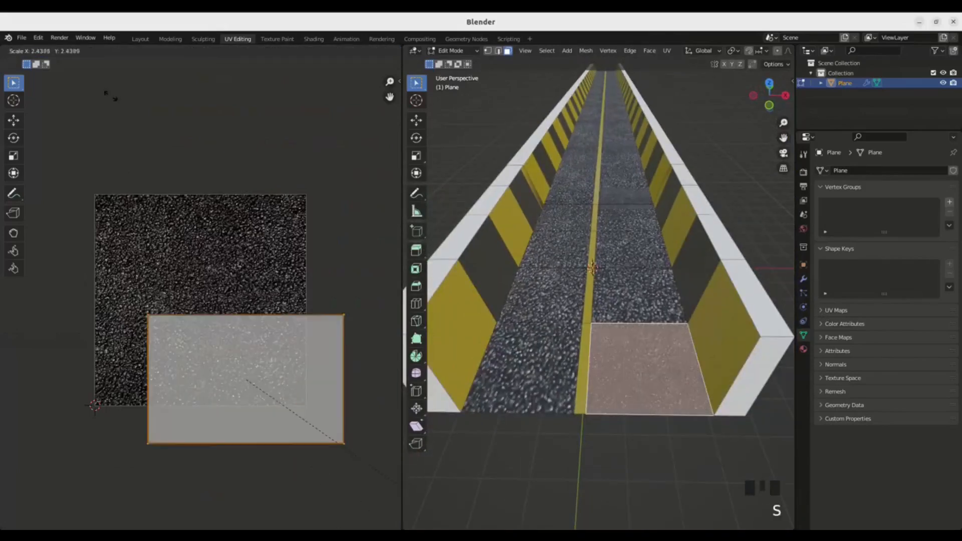
key("g")
left_click(145, 220)
key("s")
key("y")
left_click(129, 437)
Scale the front-right face's UV island along X and shift it along X to fit the asphalt image
key("s")
key("x")
left_click(213, 420)
key("g")
key("x")
left_click(228, 420)
Select the front-left road floor face with its UV island and move the island towards the middle of the asphalt image
left_click(476, 451)
left_click(521, 370)
left_click_drag(93, 324, 210, 416)
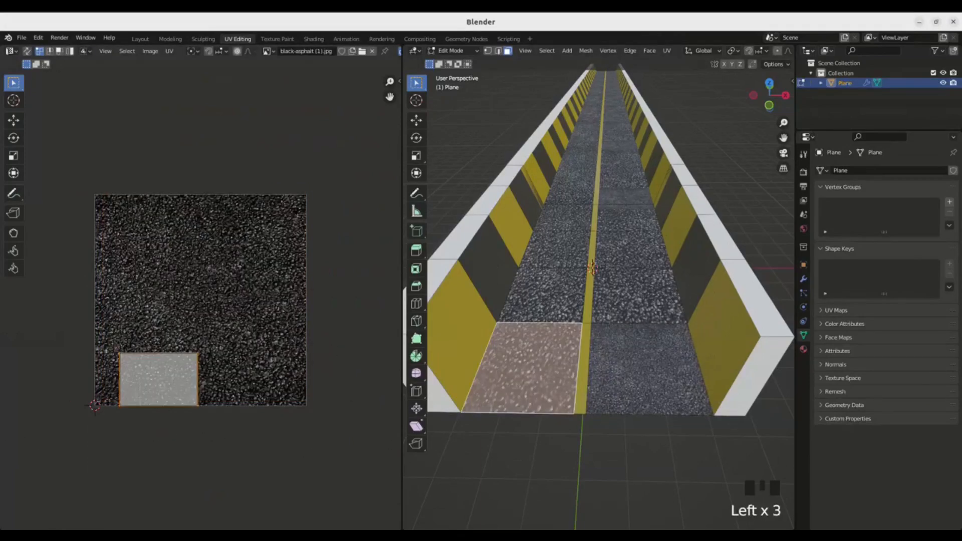
key("g")
left_click(245, 339)
Enlarge the front-left floor face's UV island, centre it over the asphalt image and stretch it along Y
key("s")
left_click(114, 146)
key("g")
left_click(123, 149)
key("s")
key("y")
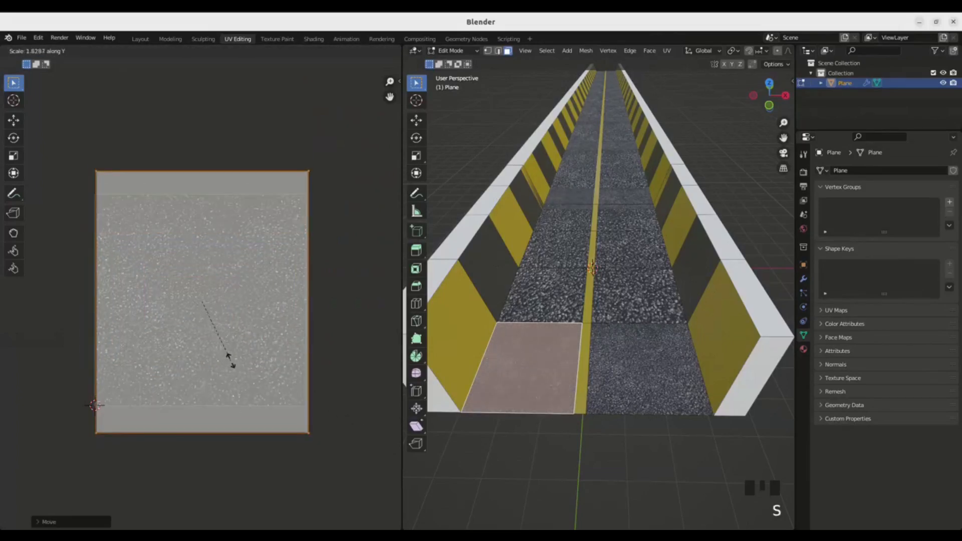
left_click(229, 353)
Select both floor faces in the second row and stack the right UV island over the left one
left_click(633, 296)
left_click(541, 295, "shift")
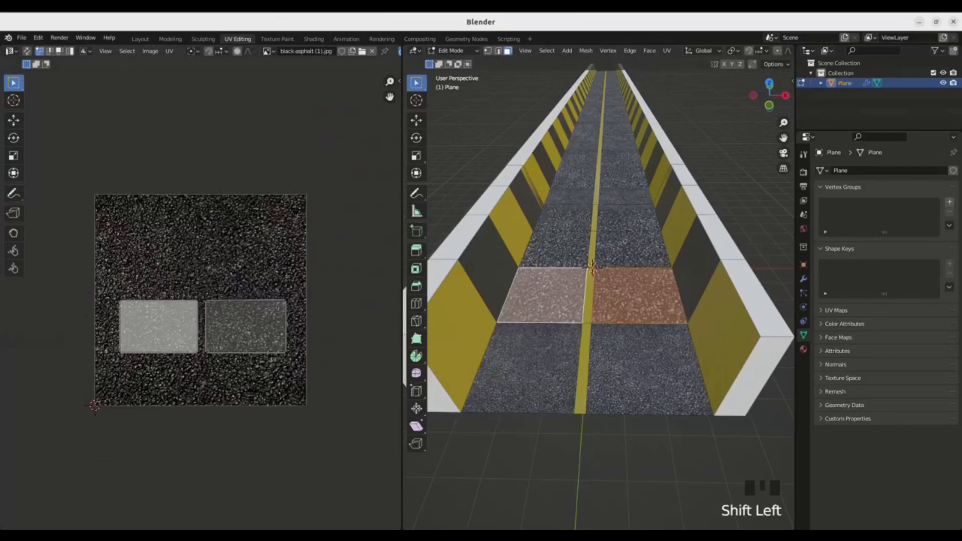
left_click_drag(203, 297, 288, 366)
key("g")
left_click(203, 366)
Scale the second row's stacked UV islands along Y and shift them along Y within the asphalt image
key("s")
key("y")
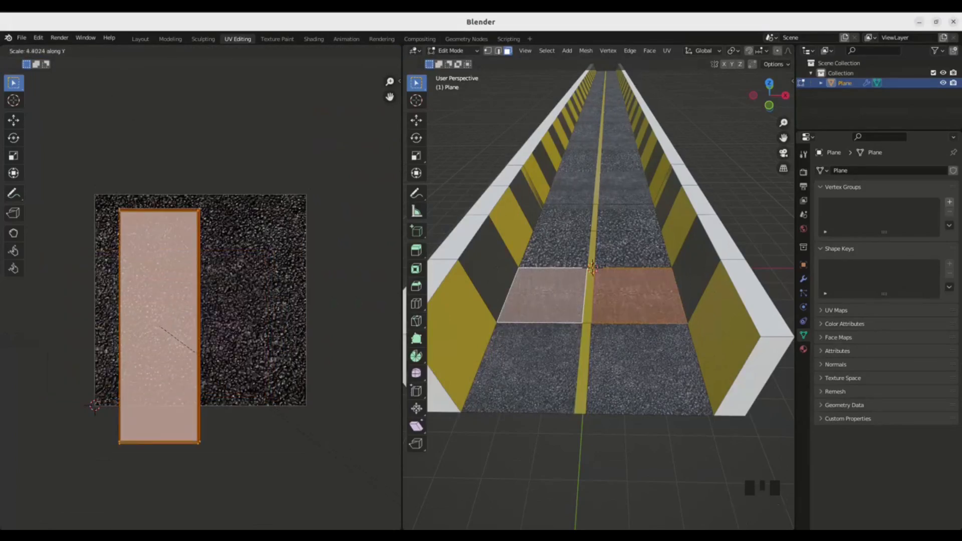
left_click(145, 149)
key("g")
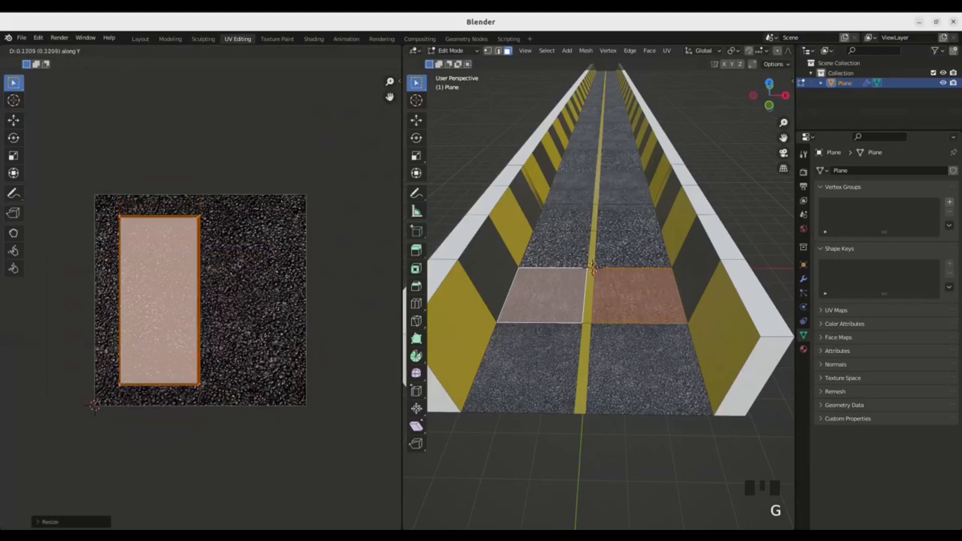
left_click(319, 236)
Scale the second row's stacked UV islands along X, reposition them and rescale them along Y to fit the asphalt image
key("s")
key("x")
left_click(351, 223)
key("g")
left_click(253, 321)
key("s")
key("y")
left_click(258, 341)
Deselect the floor faces, return to the Layout workspace and inspect the textured road
key("alt+a")
middle_click_drag(599, 301, 575, 330)
left_click(140, 38)
left_click(627, 261)
middle_click_drag(626, 261, 481, 271)
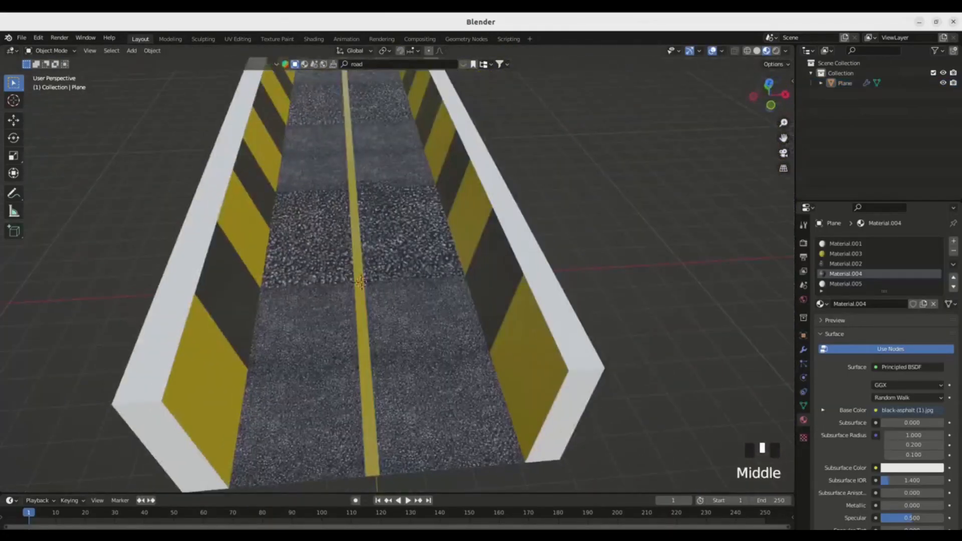
middle_click_drag(361, 282, 361, 320)
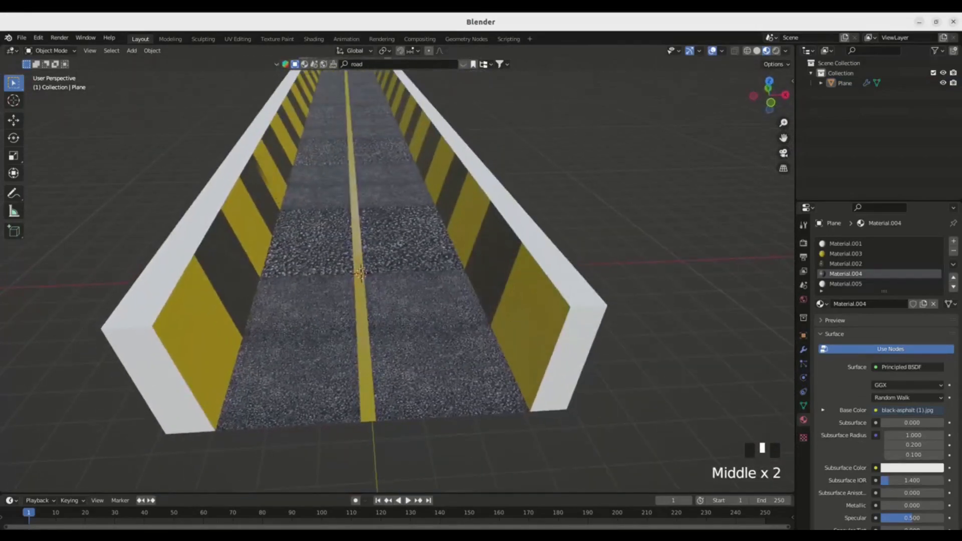
Save the project to the Desktop folder as "road and car blend.blend"
key("ctrl+s")
left_click(260, 384)
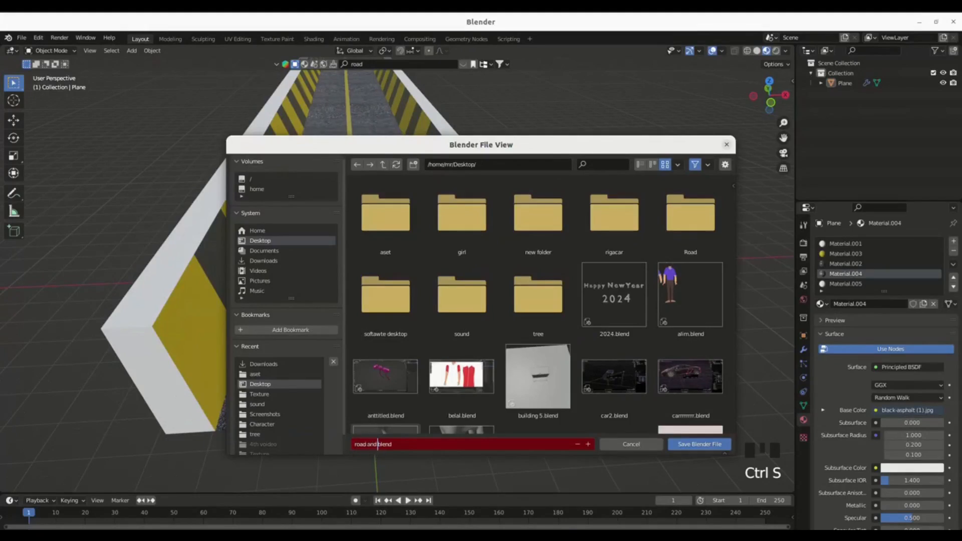
left_click(698, 444)
middle_click_drag(481, 300, 476, 276)
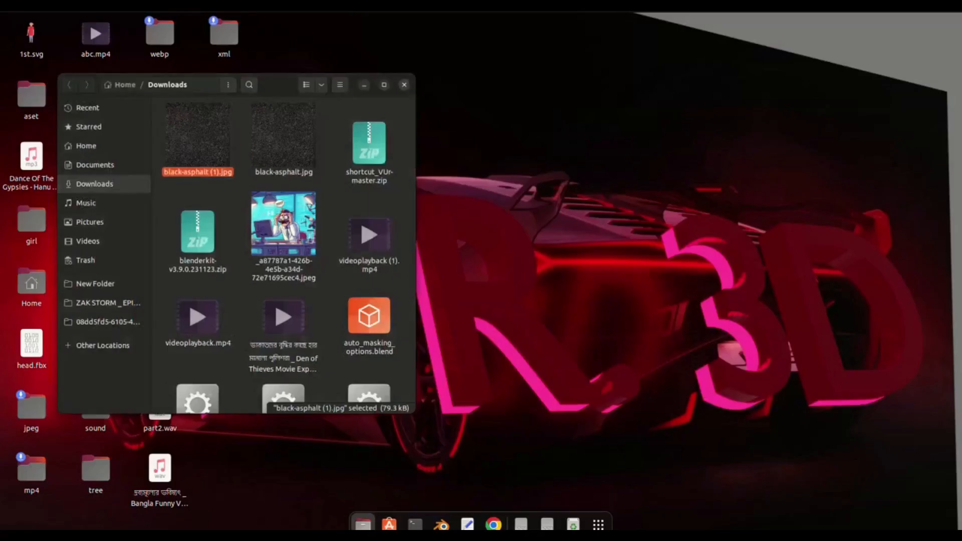
Close the Downloads window, search the system for "road" and open "road and car blend.blend" in Blender
left_click(403, 85)
left_click(521, 523)
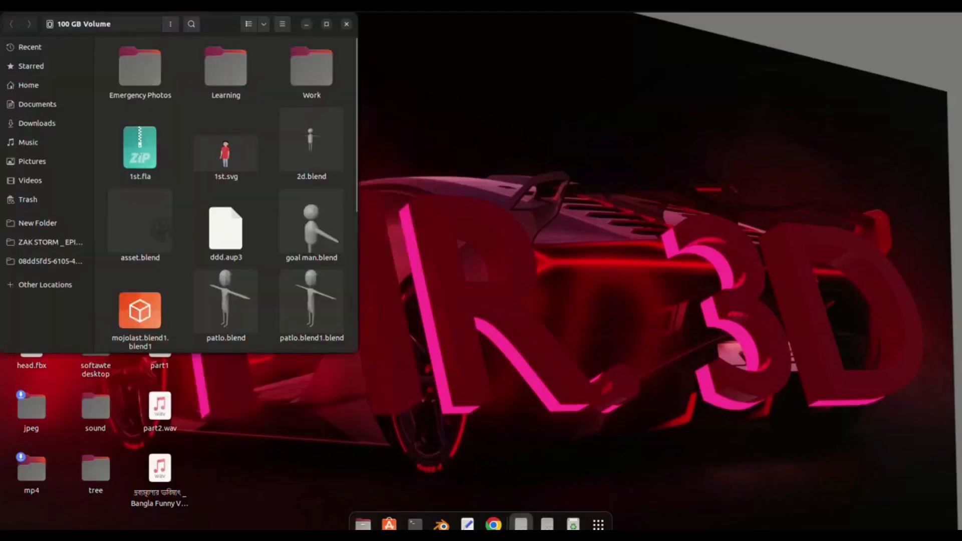
key("super")
type("road")
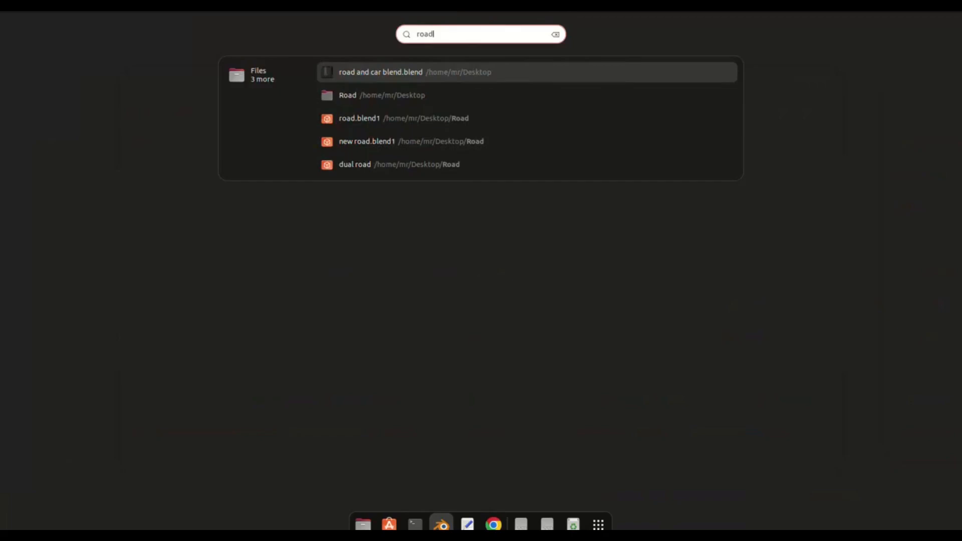
key("Return")
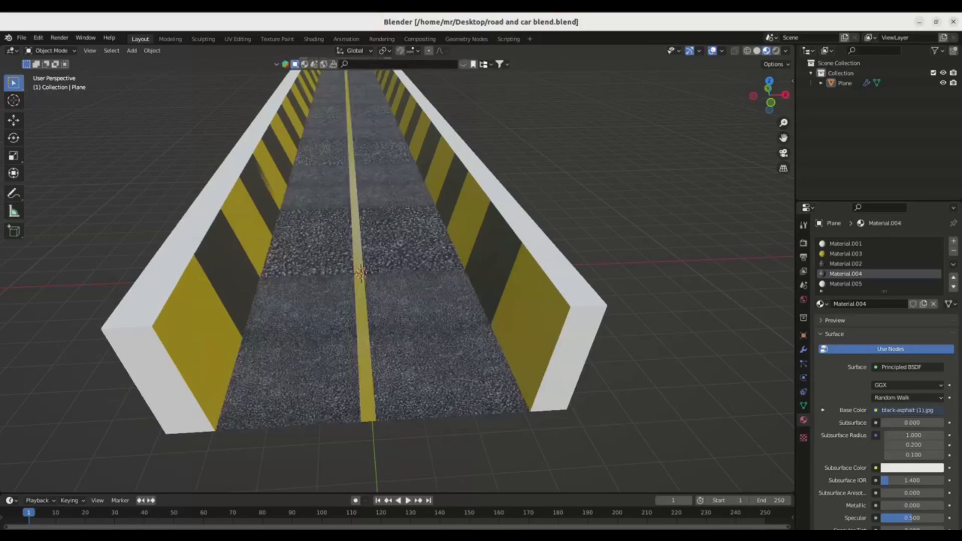
middle_click_drag(400, 271, 390, 264)
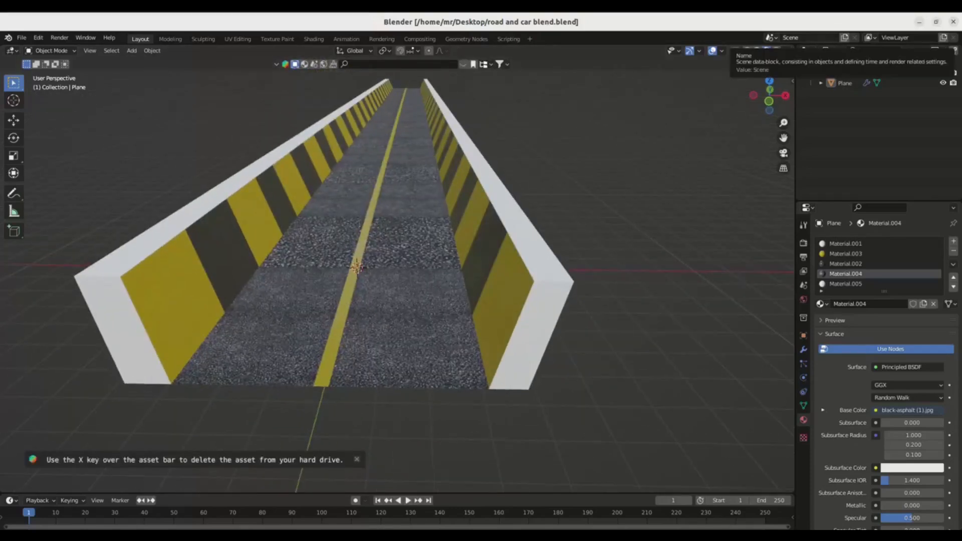
Switch to the file manager, browse the 100 GB Volume to Work/gari/zip car and open "red car.blend"
left_click(547, 524)
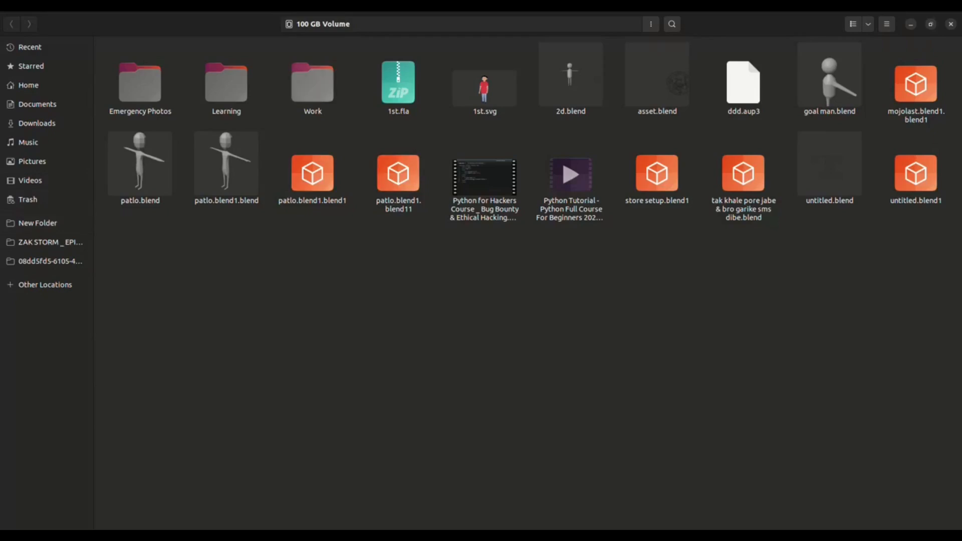
double_click(313, 82)
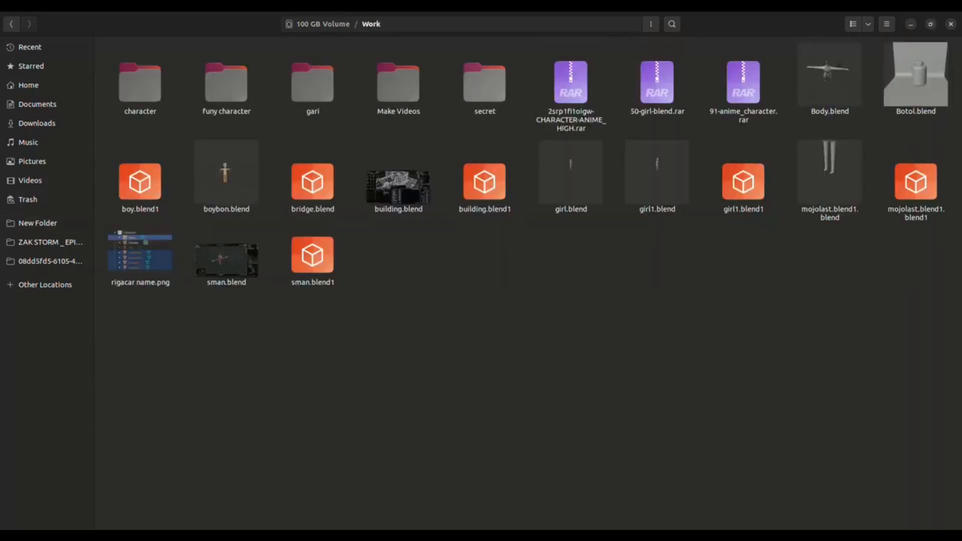
left_click(312, 82)
double_click(312, 83)
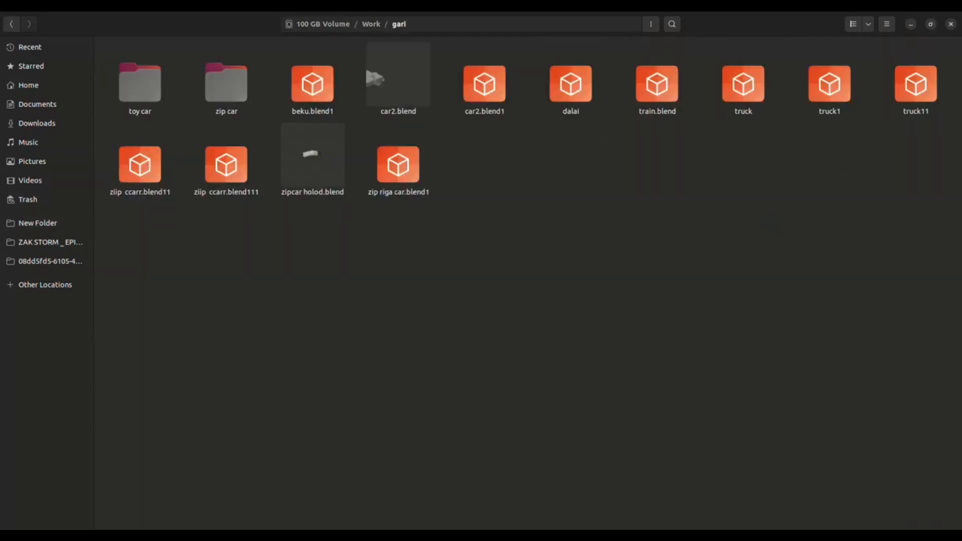
double_click(226, 82)
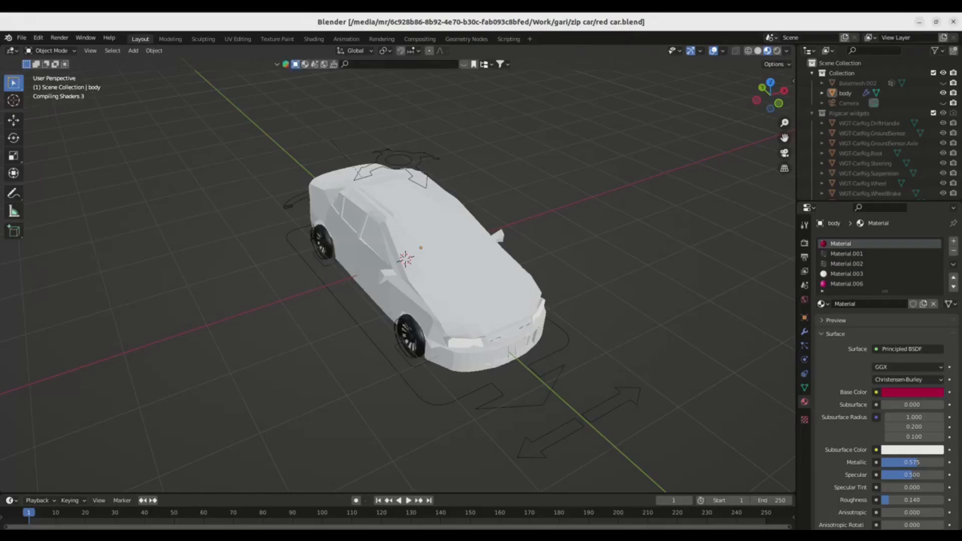
Select the red car's existing rig and delete it
middle_click_drag(481, 281, 330, 250)
left_click(421, 181)
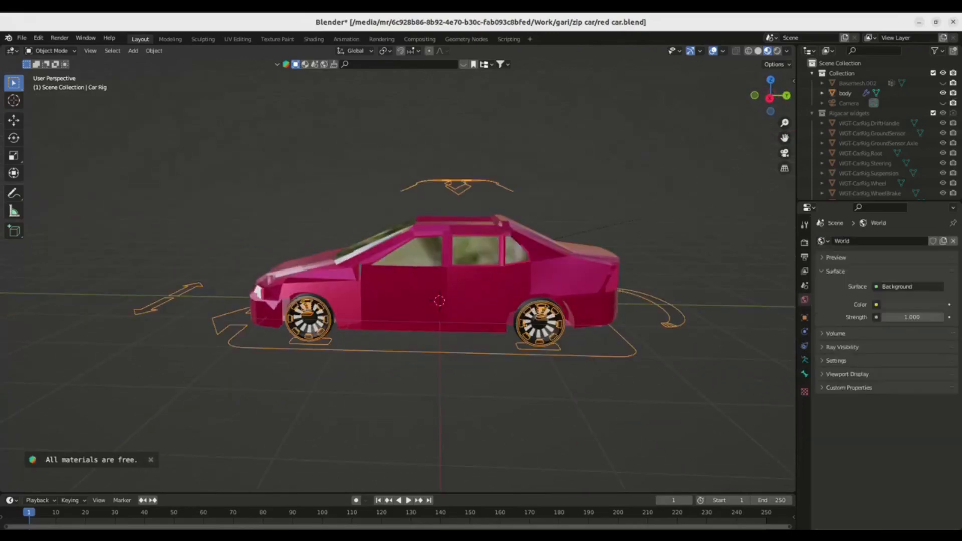
key("Delete")
Select the red car's body and all its wheels and copy these objects
middle_click_drag(309, 204, 286, 207)
left_click_drag(139, 182, 552, 348)
middle_click_drag(359, 281, 532, 296)
right_click(533, 296)
left_click(506, 296)
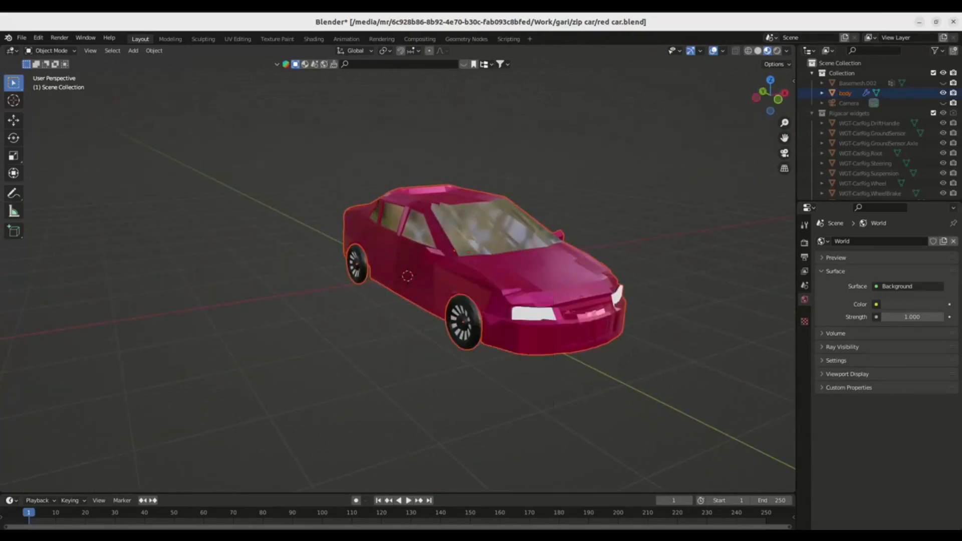
Quit the red car file and switch back to the "road and car blend.blend" window
key("ctrl+q")
left_click(453, 303)
mouse_move(493, 525)
left_click(441, 525)
middle_click_drag(401, 281, 418, 284)
Hide the road and paste the copied car body and wheels into the scene
left_click(418, 284)
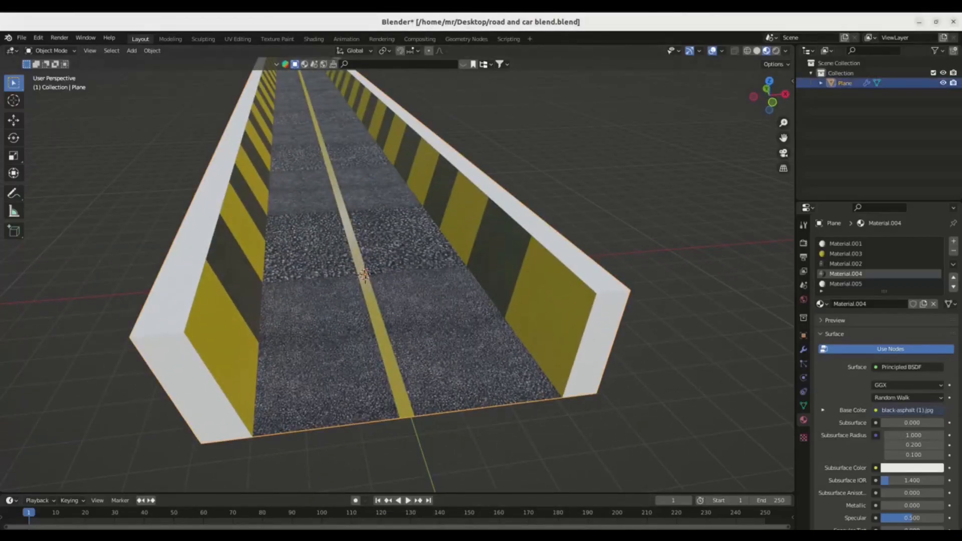
key("h")
key("ctrl+v")
middle_click_drag(401, 280, 338, 281)
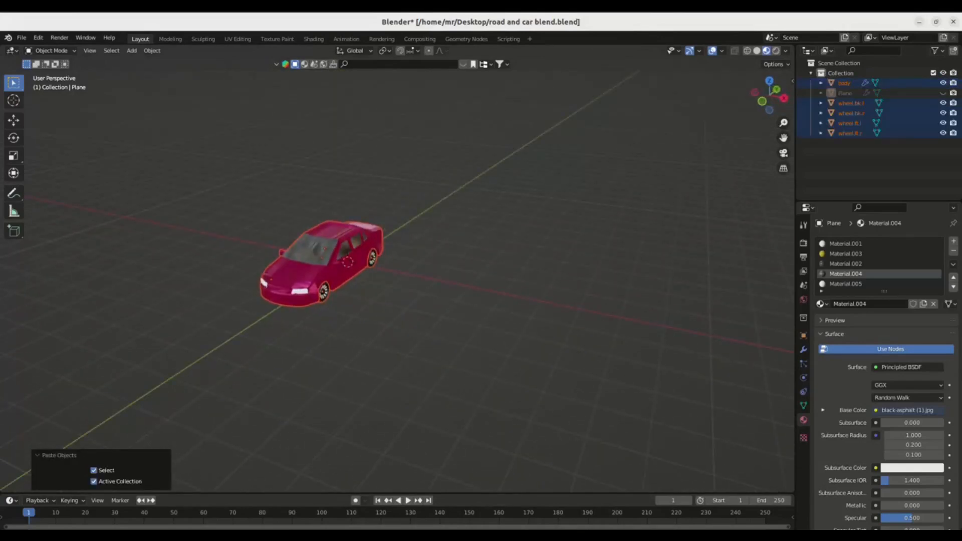
View the pasted car from the right and add a Car (deformation rig) armature to its selected parts
key("KP_3")
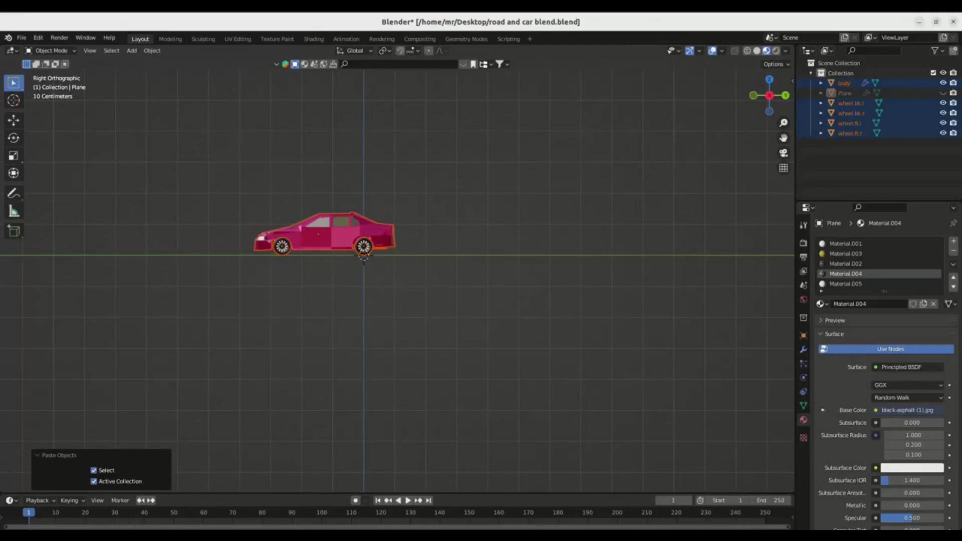
key("shift+a")
mouse_move(361, 353)
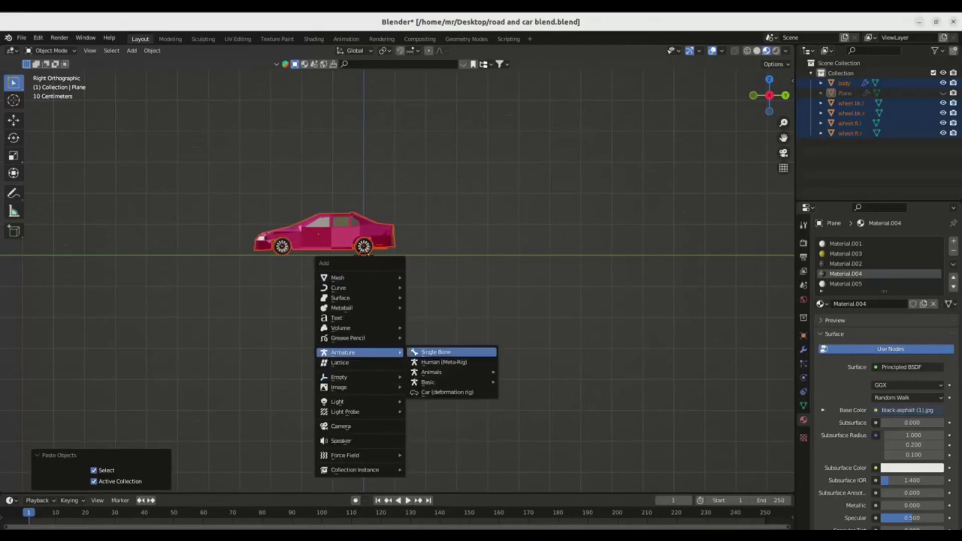
left_click(446, 393)
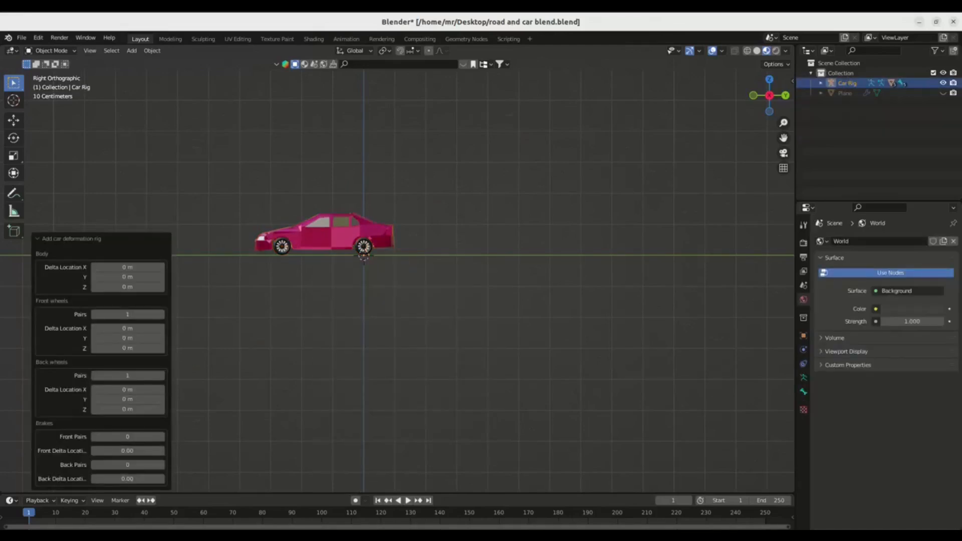
Set the Car Rig's viewport display to In Front so its bones are drawn over the car
scroll(397, 273, "up", 8)
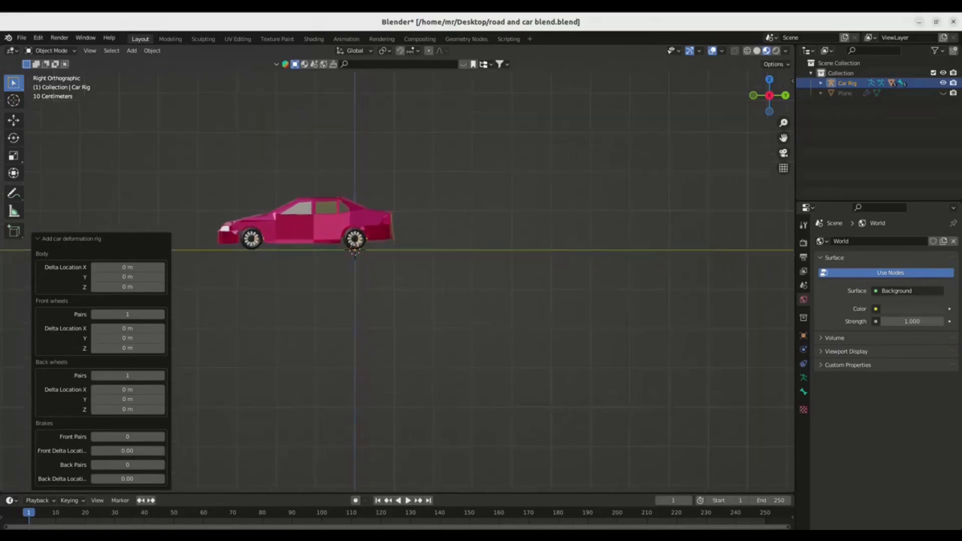
middle_click_drag(276, 203, 520, 299, "shift")
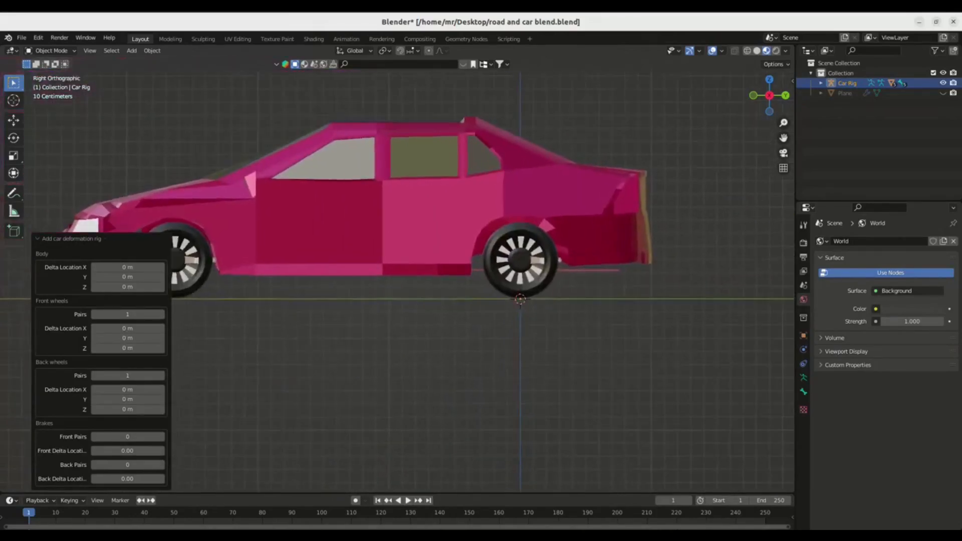
left_click(804, 377)
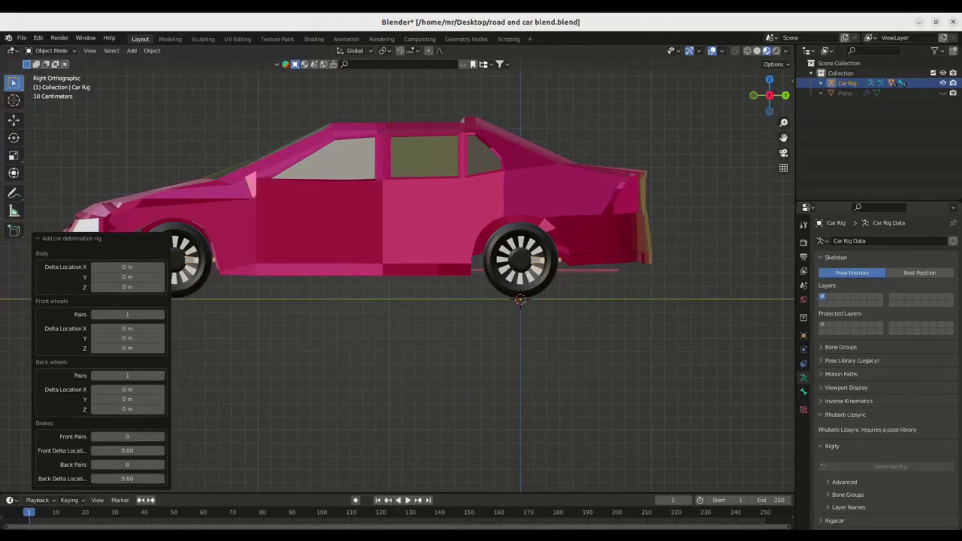
left_click(846, 387)
left_click(874, 448)
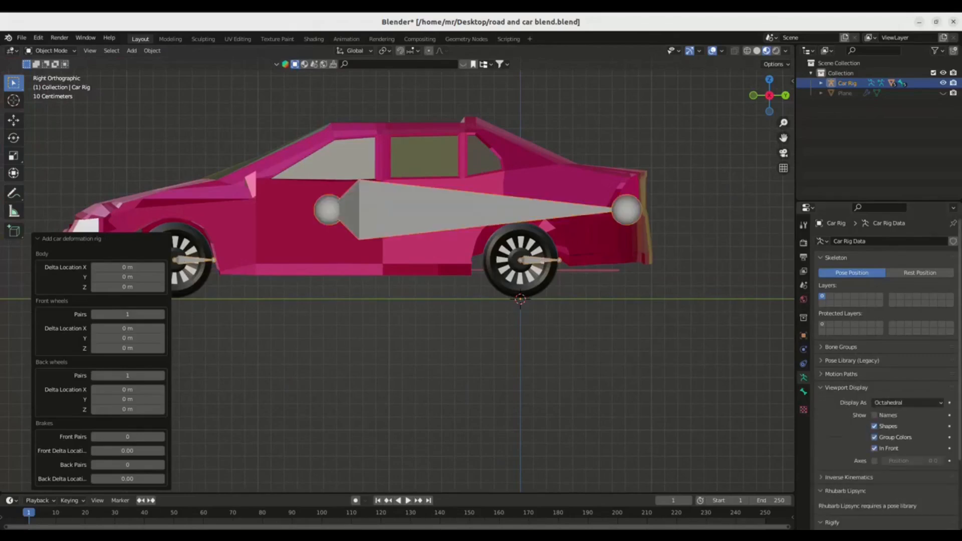
Examine how the Car Rig's bones line up with the body and wheels, ending in the right view
scroll(886, 370, "down", 4)
scroll(887, 357, "up", 3)
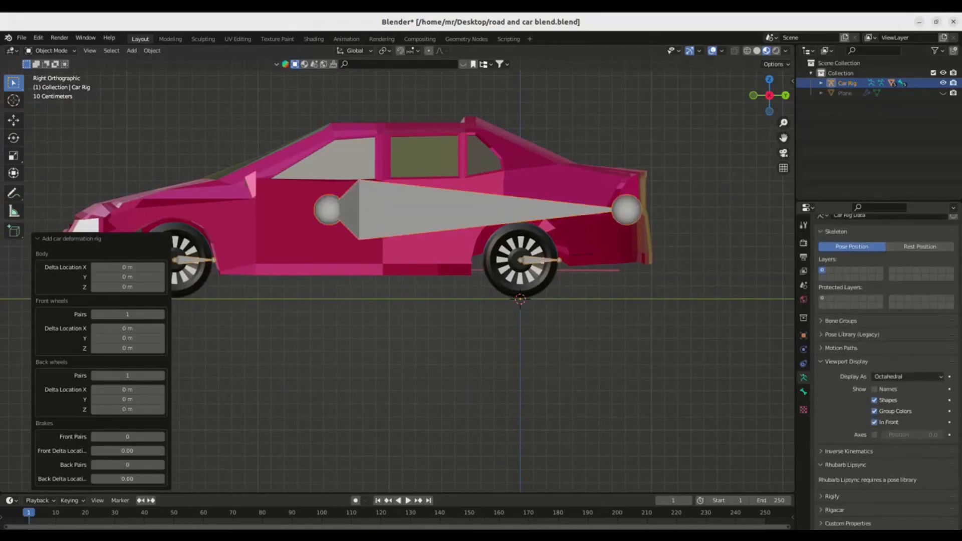
key("alt+a")
left_click(471, 210)
middle_click_drag(471, 210, 451, 240)
middle_click_drag(509, 238, 510, 272)
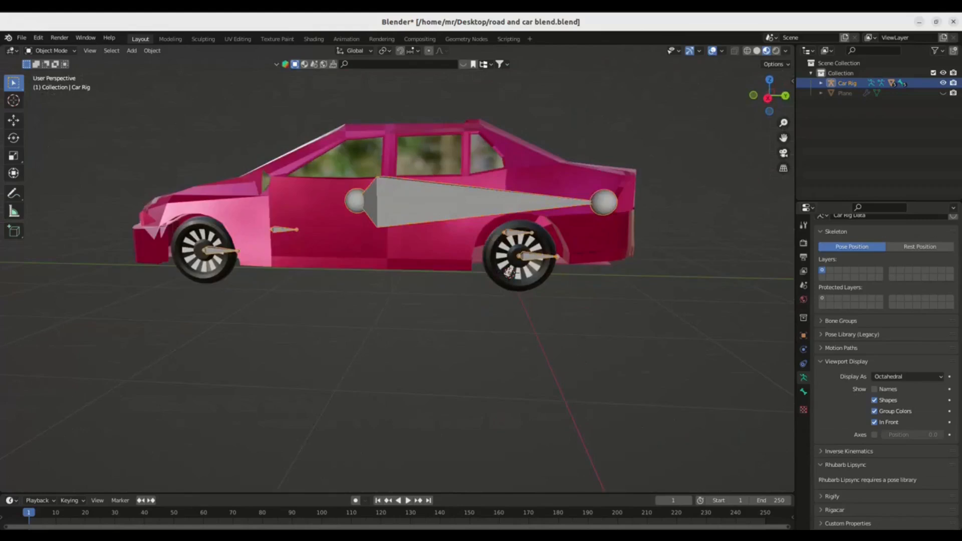
key("KP_1")
key("KP_3")
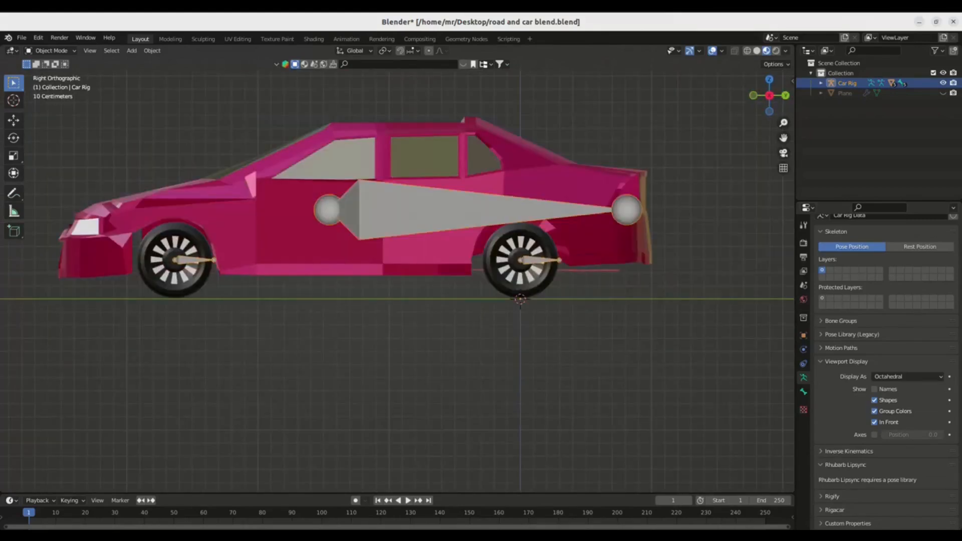
key("alt+a")
key("ctrl+a")
left_click(387, 418)
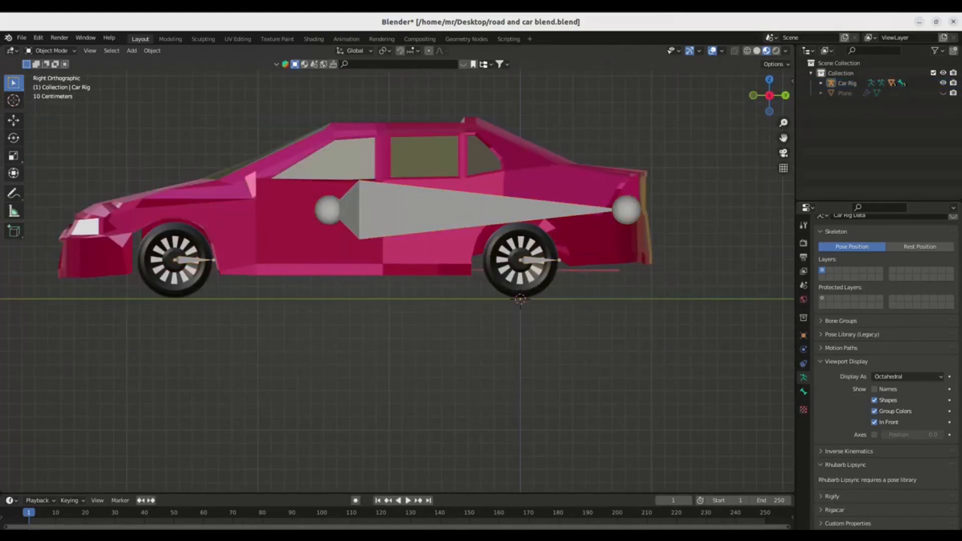
Parent all the car parts to the Car Rig armature with automatic weights and clear the selection
left_click(521, 287)
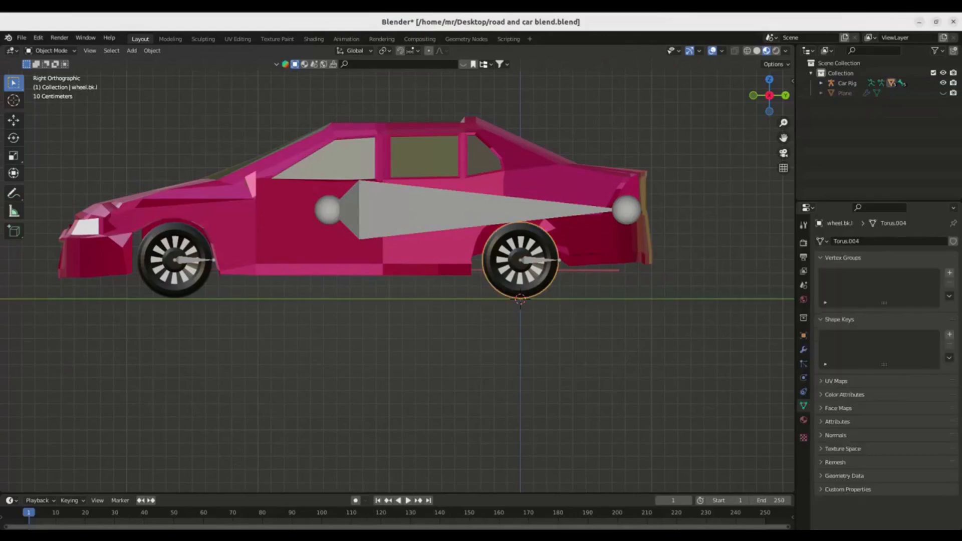
left_click(542, 260)
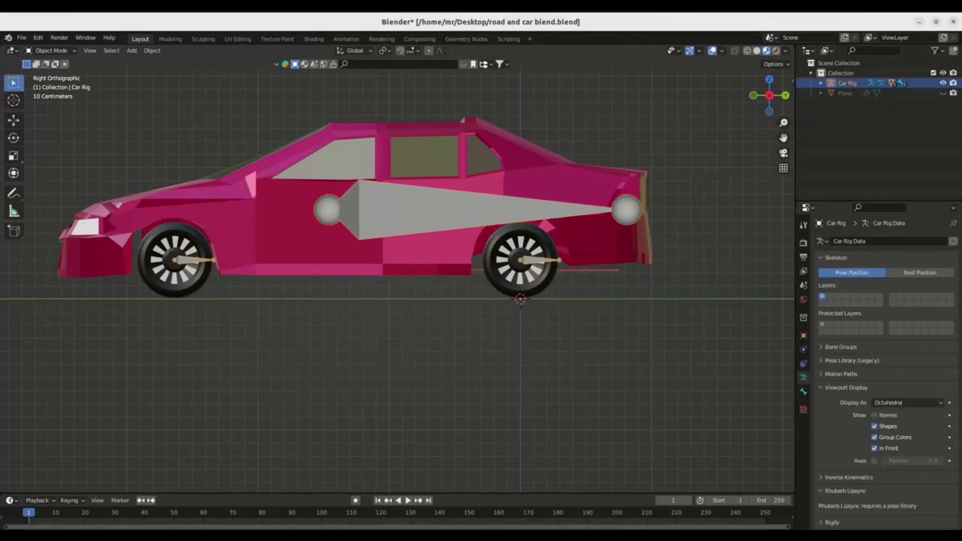
key("a")
key("alt+a")
key("a")
key("alt+a")
key("a")
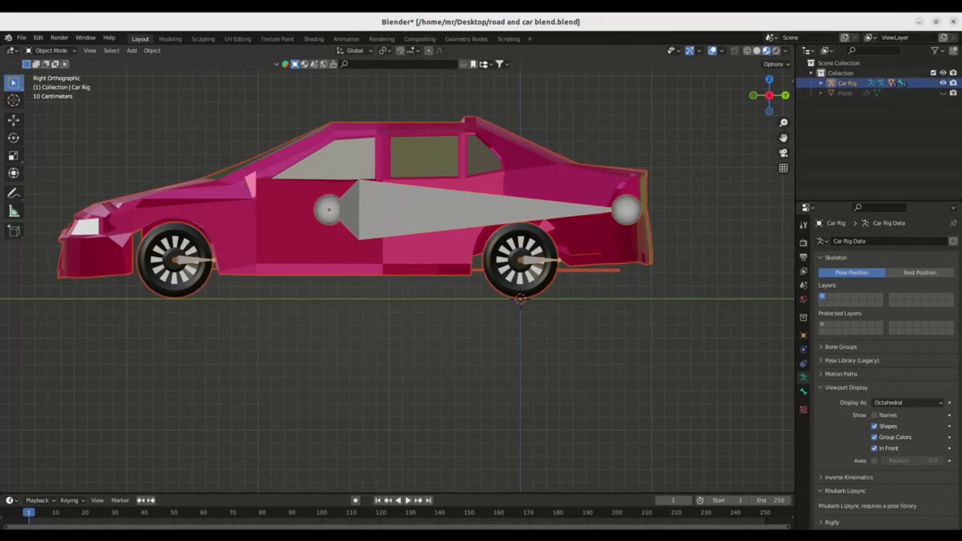
key("ctrl+p")
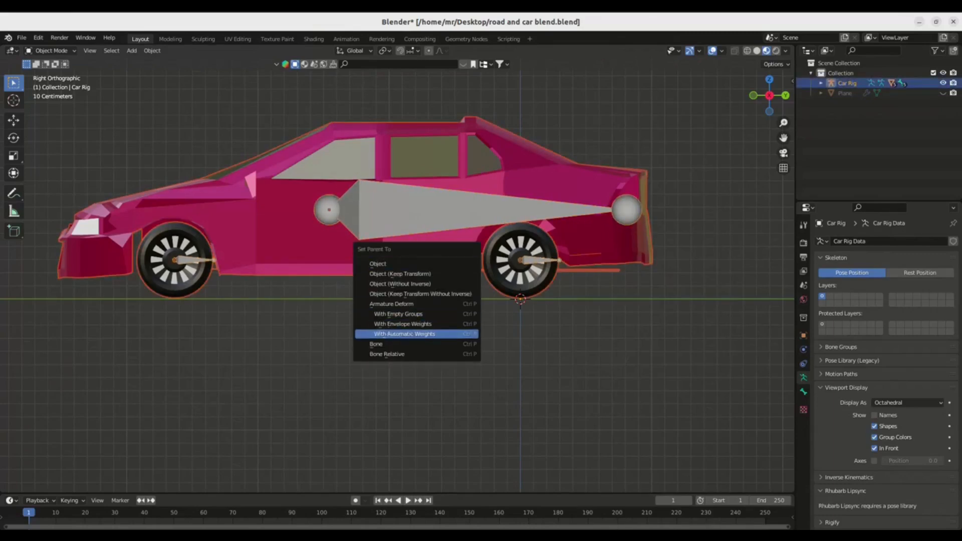
left_click(391, 335)
key("alt+a")
scroll(885, 371, "down", 2)
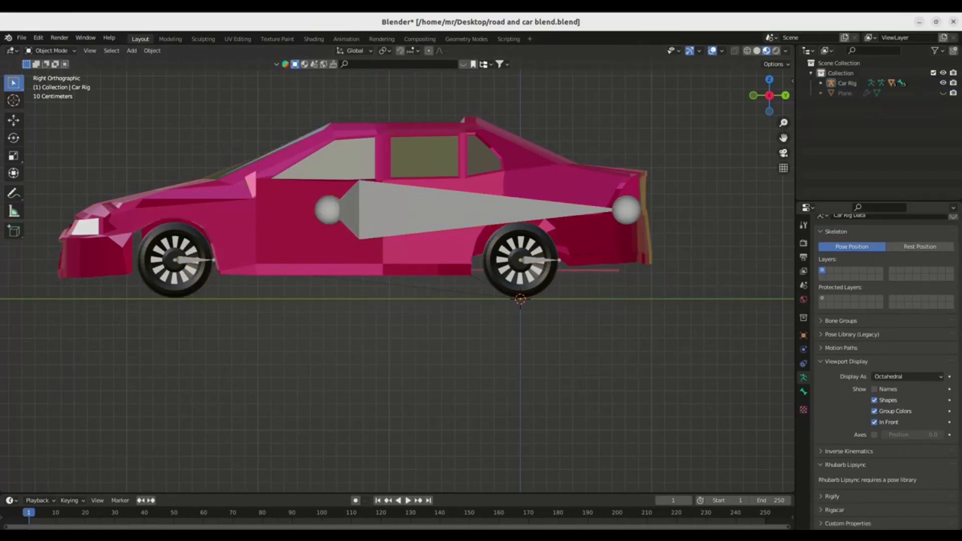
Move the Car Rig to test whether the car parts follow it, and undo the move
left_click(426, 210)
key("g")
left_click(456, 235)
key("ctrl+z")
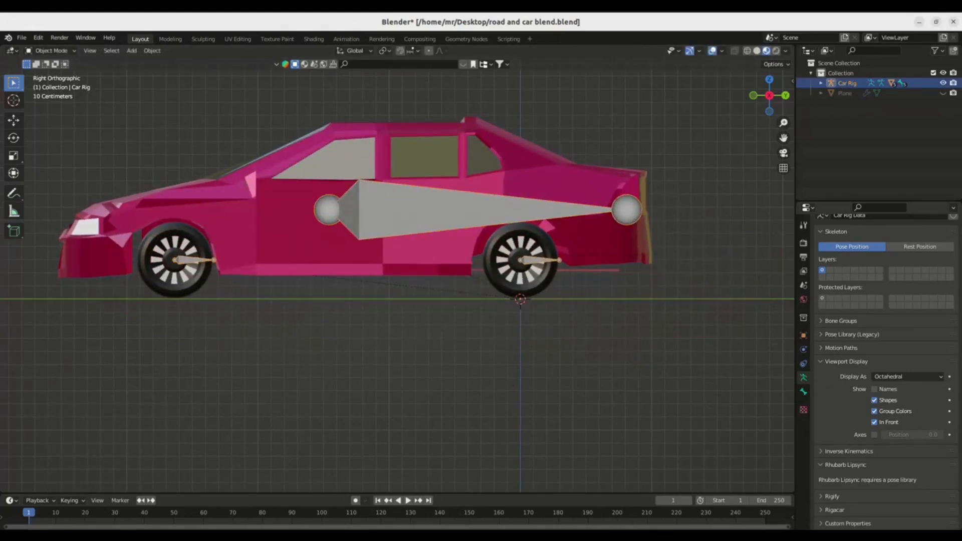
Generate the Rigacar animation rig from the Car Rig's armature settings
left_click(846, 362)
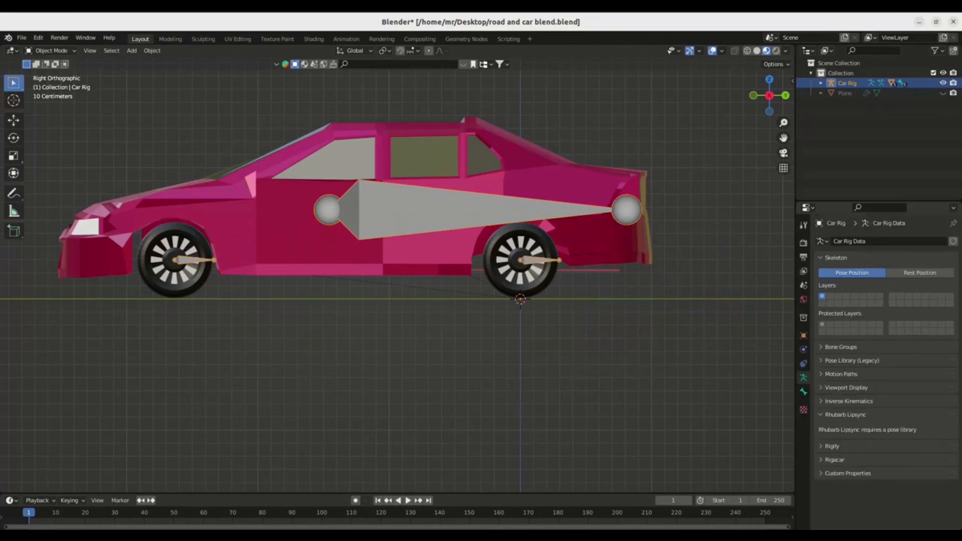
left_click(846, 387)
scroll(846, 387, "down", 1)
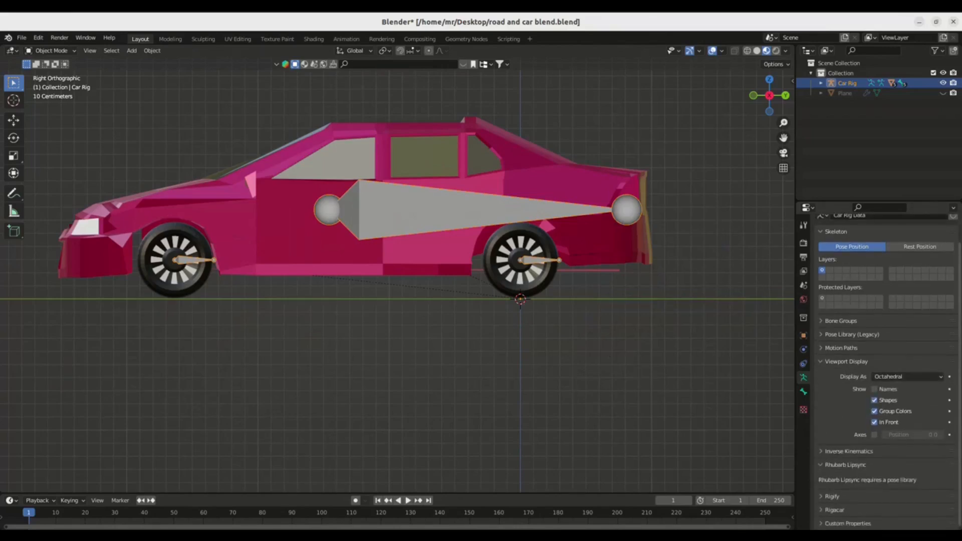
left_click(803, 391)
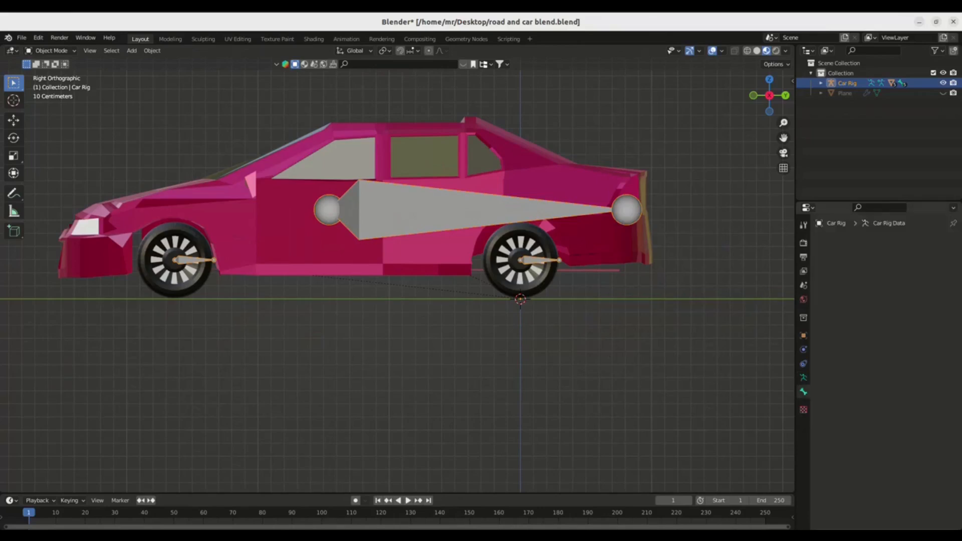
left_click(803, 377)
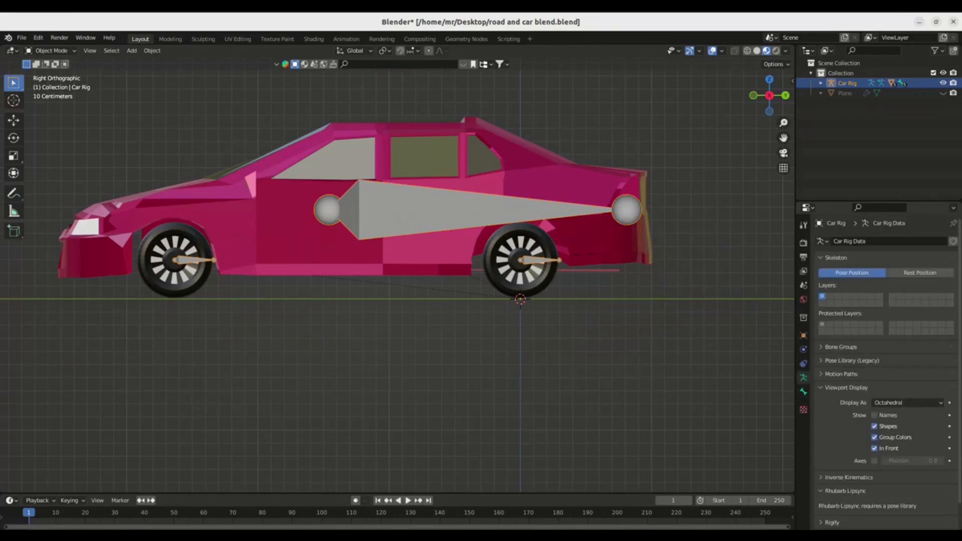
scroll(889, 371, "down", 1)
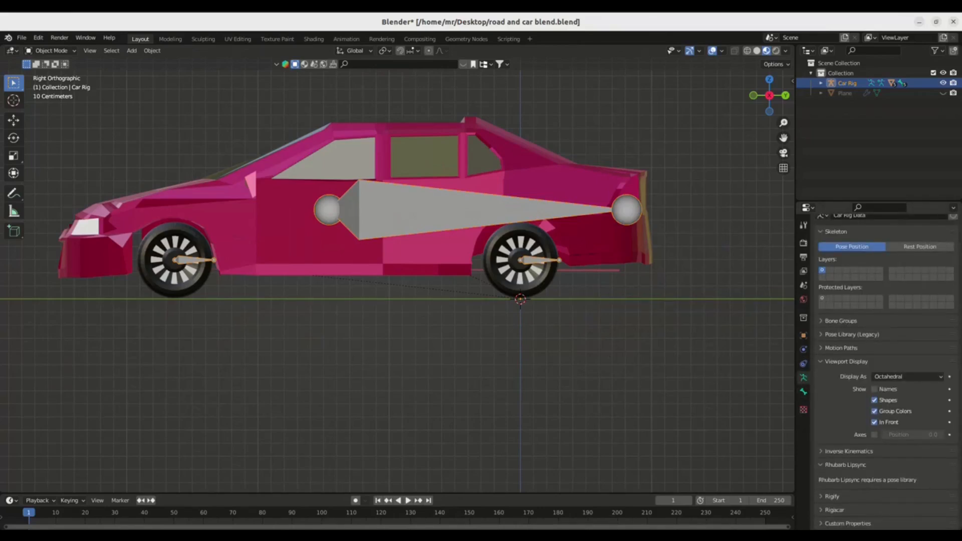
left_click(834, 509)
scroll(886, 371, "down", 1)
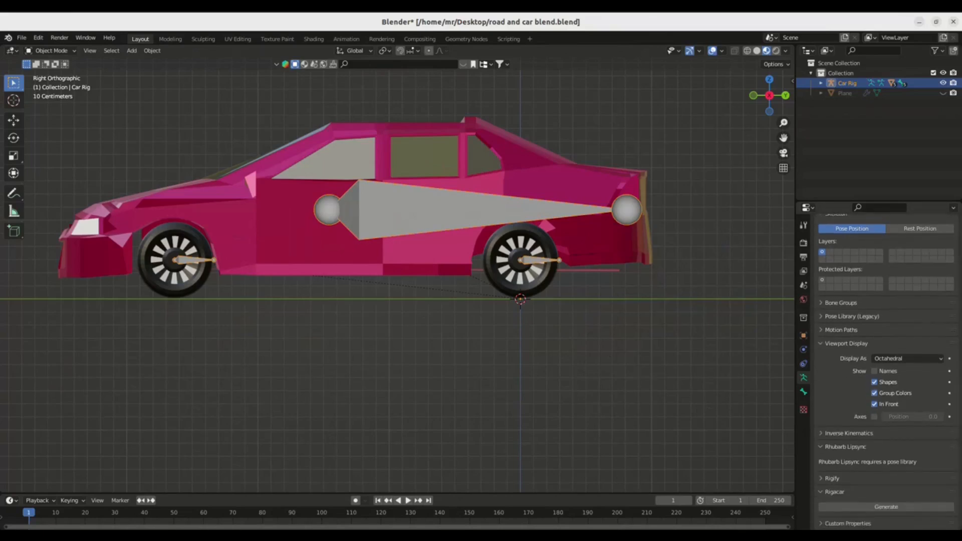
left_click(886, 506)
Select the generated Car Rig in the scene and switch it to pose mode
middle_click_drag(391, 250, 383, 326)
scroll(441, 346, "down", 3)
scroll(406, 326, "up", 1)
left_click(375, 213)
middle_click_drag(375, 213, 398, 235)
key("ctrl+Tab")
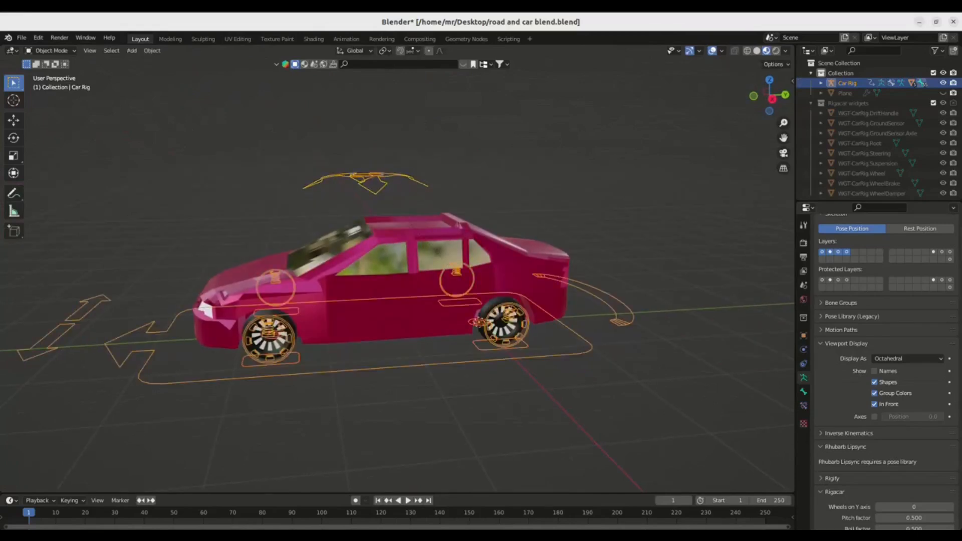
key("ctrl+Tab")
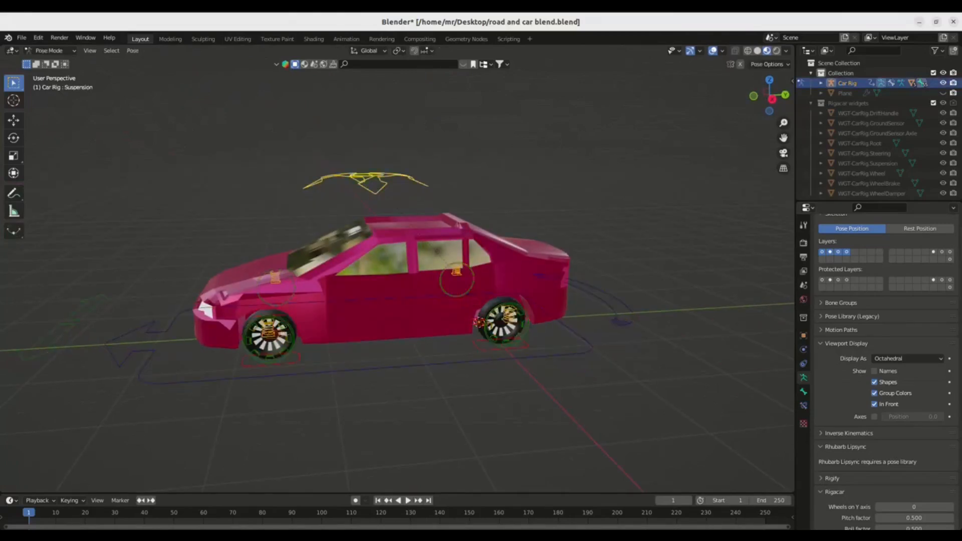
Test the Suspension control above the roof by rotating and moving it
middle_click_drag(398, 235, 398, 265)
key("g")
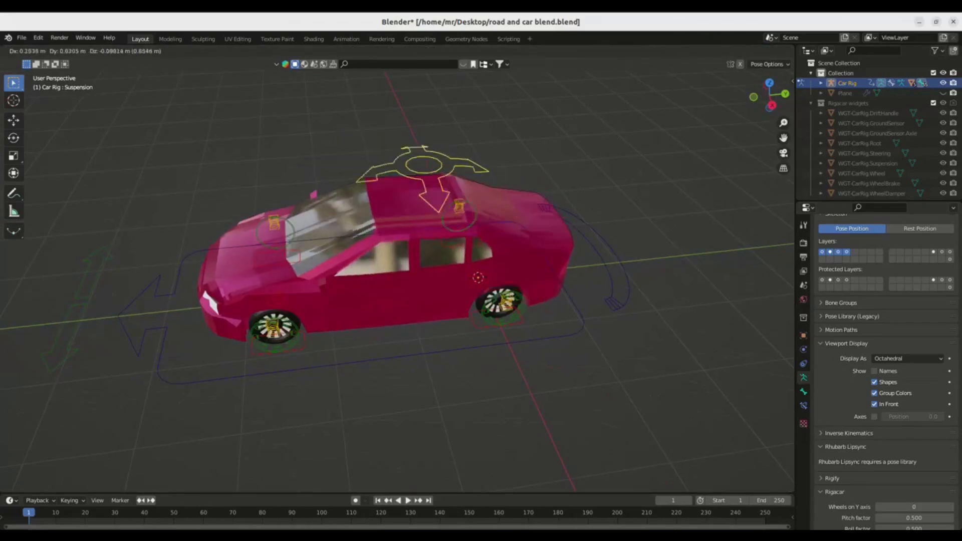
key("Escape")
scroll(401, 276, "down", 1)
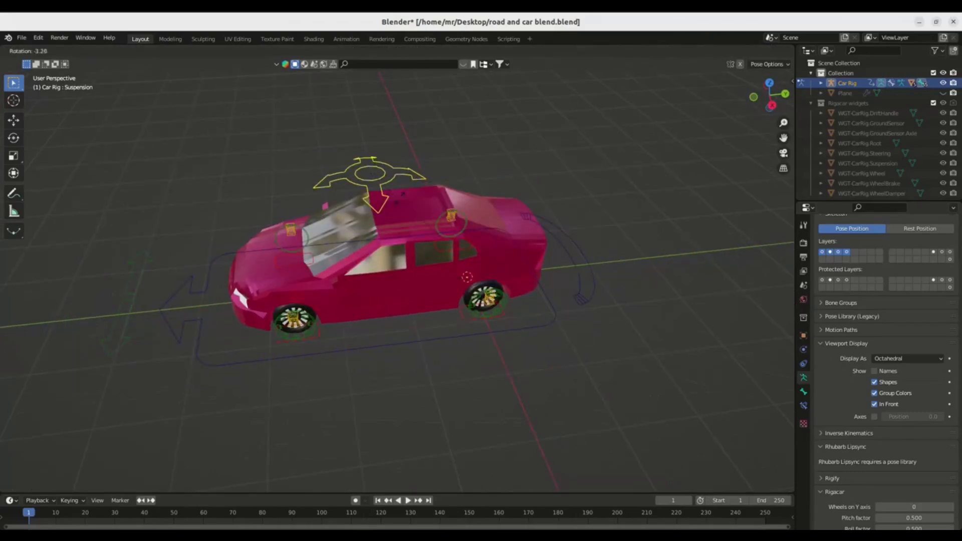
left_click(402, 193)
key("g")
left_click(407, 141)
middle_click_drag(408, 141, 409, 111)
key("g")
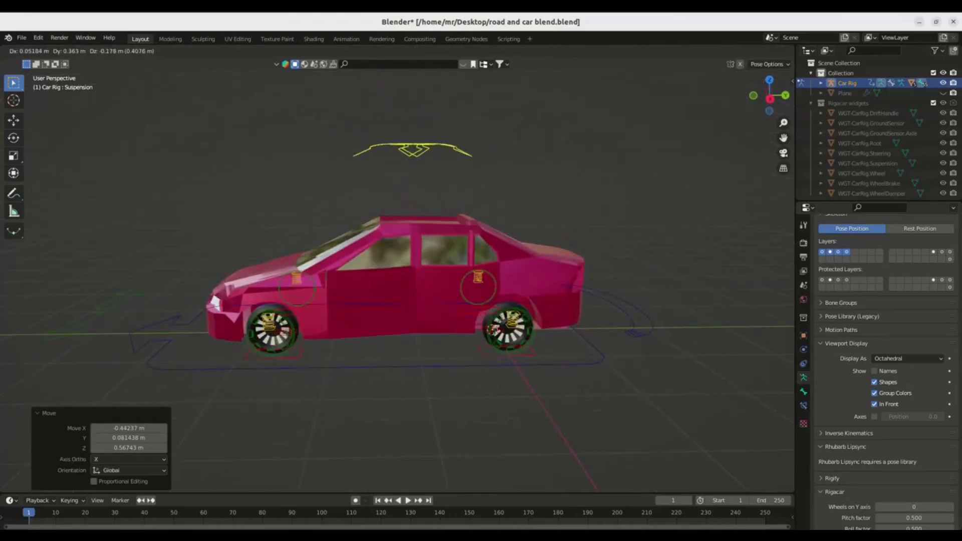
Scale the rear left wheel brake control by 2 and rotate it about 3°
left_click(502, 320)
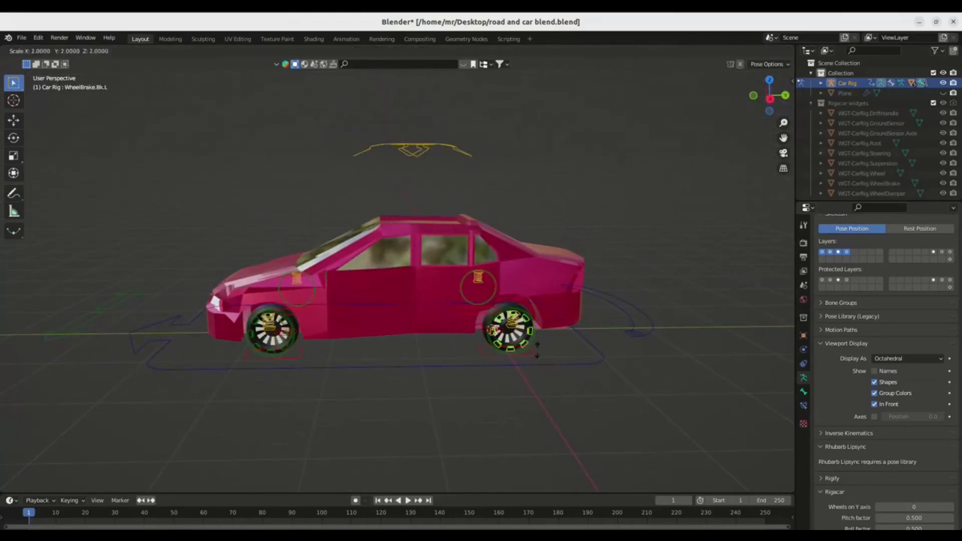
left_click(503, 360)
key("r")
left_click(485, 386)
scroll(486, 387, "up", 2)
middle_click_drag(486, 386, 441, 364)
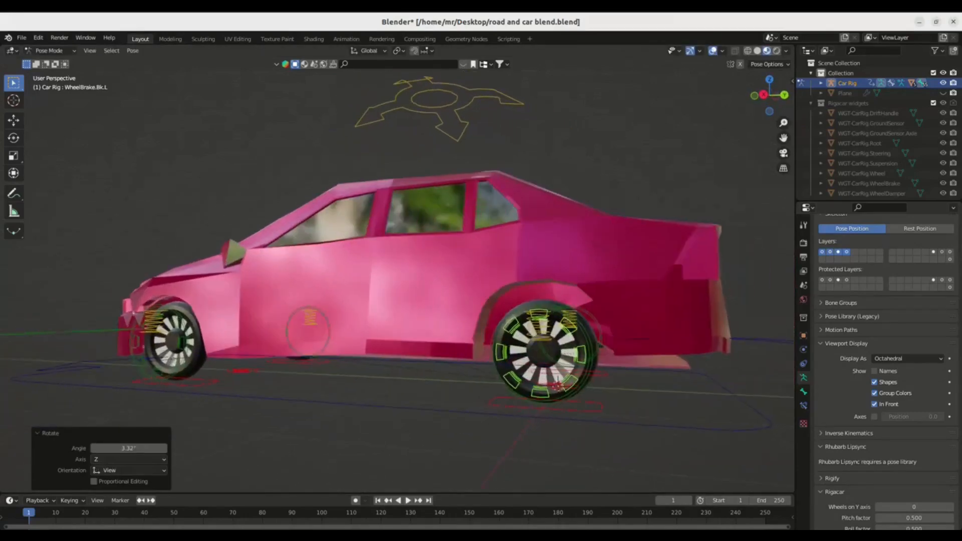
Rotate the Drift control behind the car slightly to test it
scroll(441, 364, "down", 4)
left_click(596, 325)
middle_click_drag(596, 326, 622, 361)
key("r")
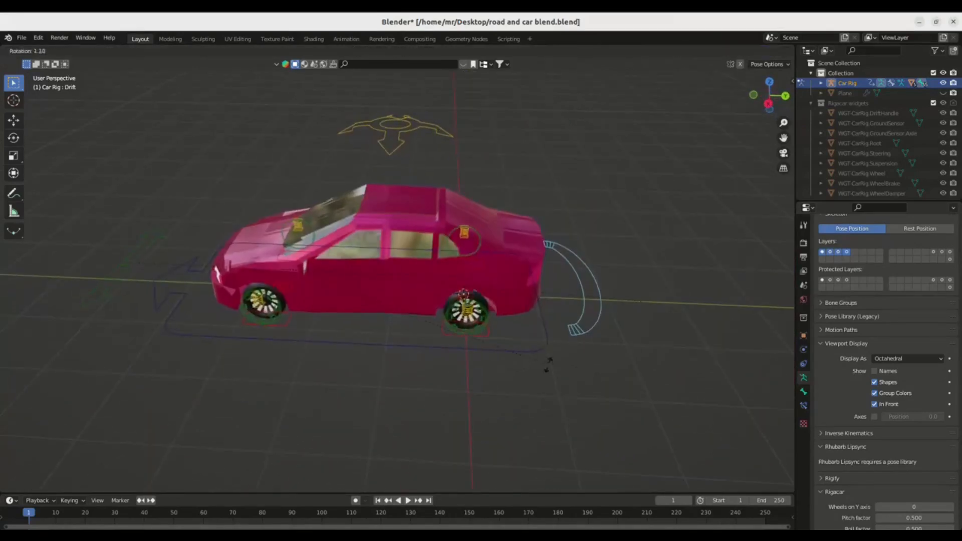
key("Return")
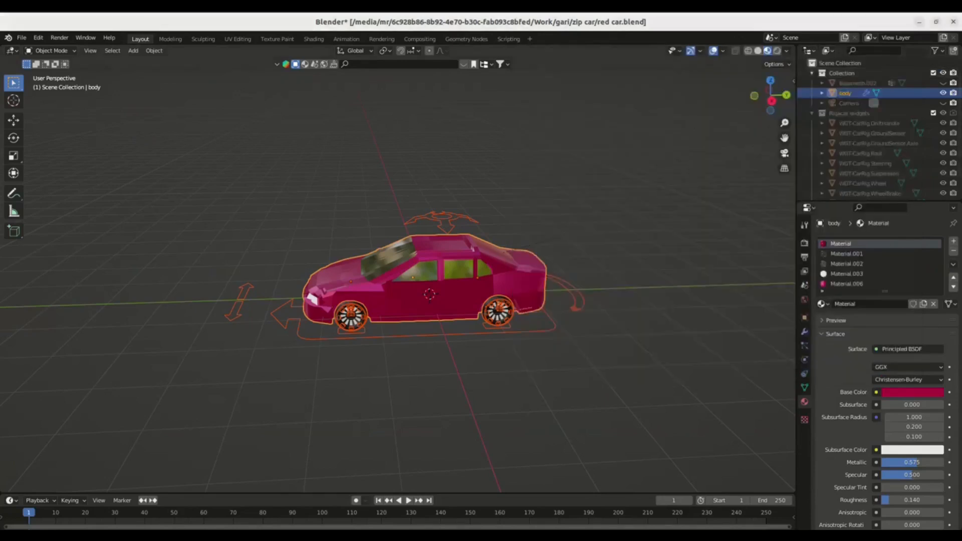
Copy the rigged car with all its controls from red car.blend and switch to the road and car blend window
middle_click_drag(431, 350, 371, 345)
right_click(375, 268)
left_click(361, 269)
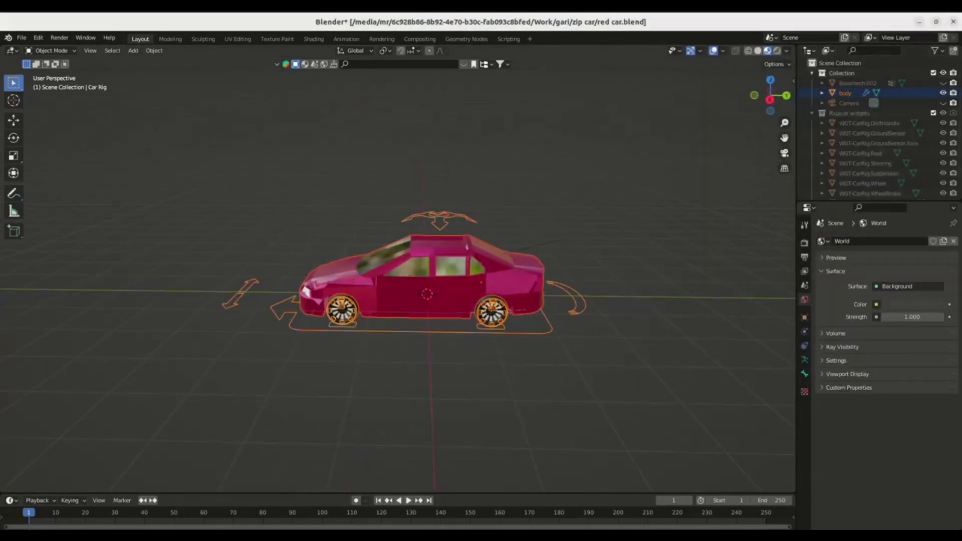
mouse_move(494, 527)
mouse_move(441, 525)
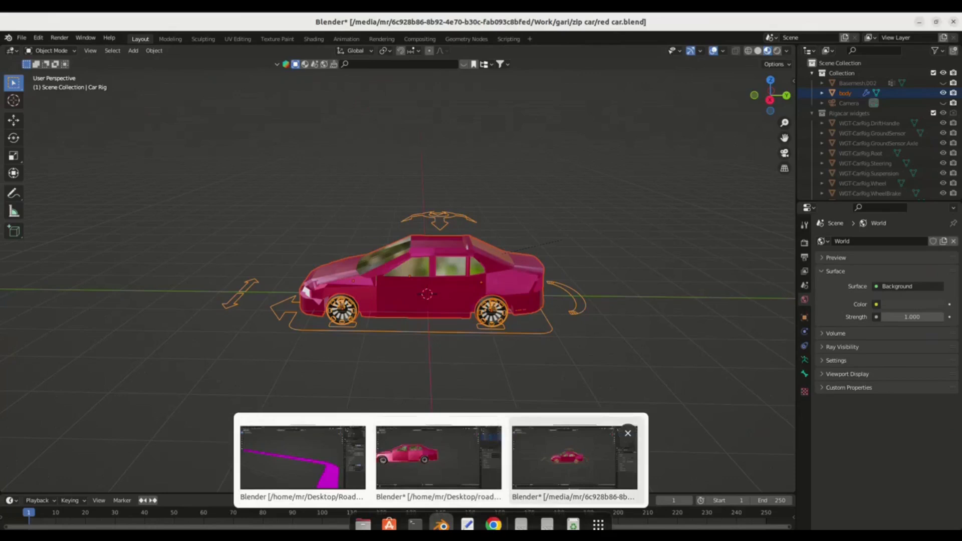
left_click(577, 458)
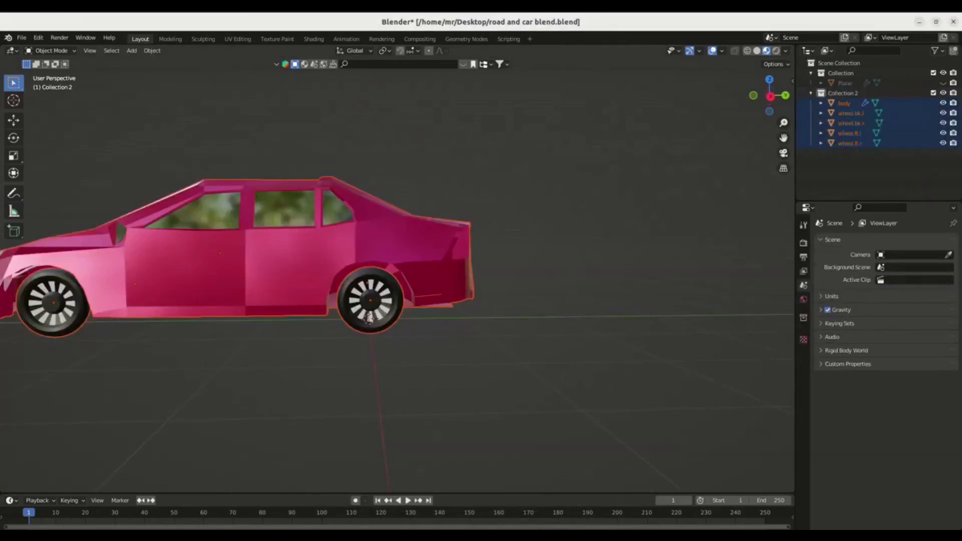
Replace the selected unrigged body and wheels in Collection 2 with the copied rigged car
key("Delete")
key("ctrl+v")
middle_click_drag(481, 270, 451, 276)
Switch the pasted Car Rig to pose mode and rotate the rear left wheel control about -3°
left_click(365, 172)
key("ctrl+Tab")
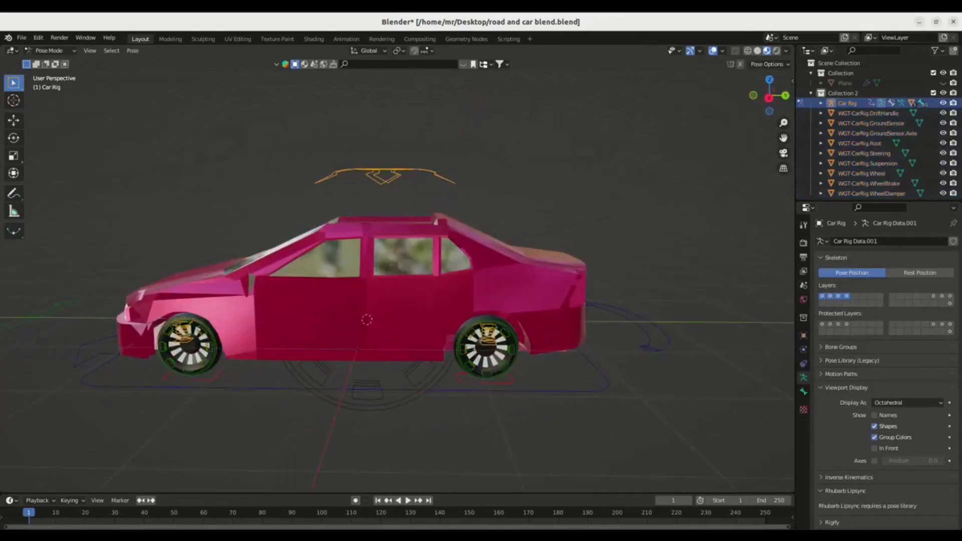
left_click(531, 399)
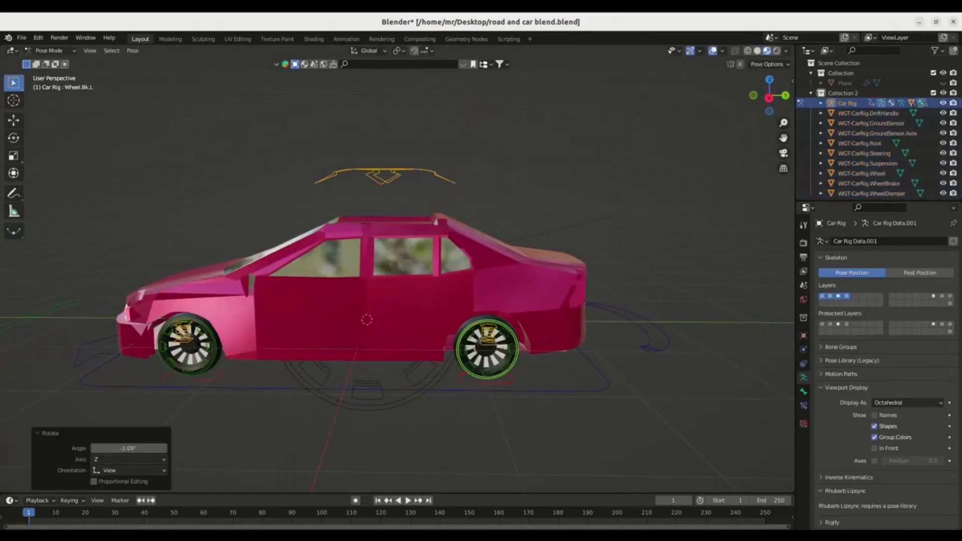
Move the Suspension control about -0.24 m in X, -0.19 m in Y and 0.17 m in Z
left_click(384, 176)
middle_click_drag(385, 176, 385, 230)
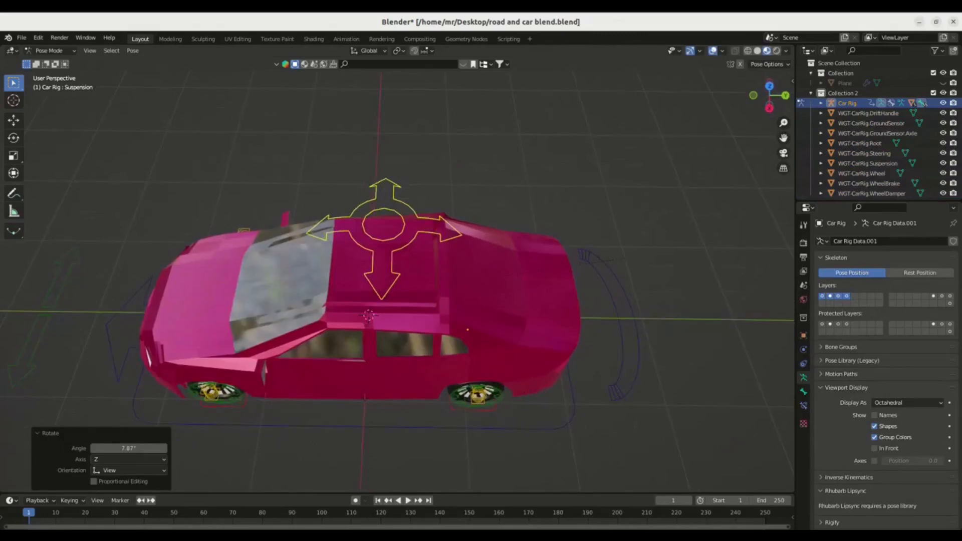
key("g")
left_click(362, 192)
left_click(943, 83)
left_click(943, 83)
middle_click_drag(381, 236, 371, 210)
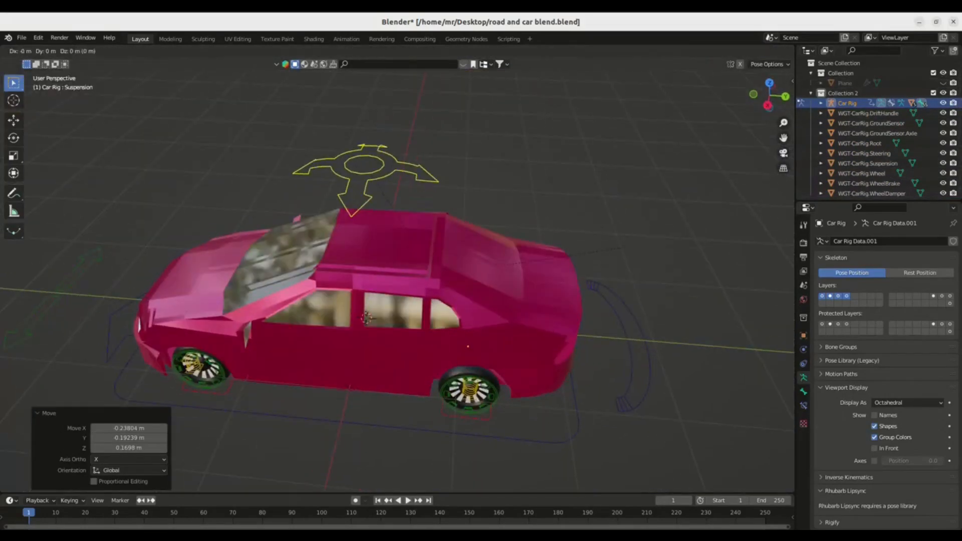
Return to object mode and move the whole Car Rig about 0.02 m in X, 0.07 m in Y and -0.04 m in Z
left_click(722, 51)
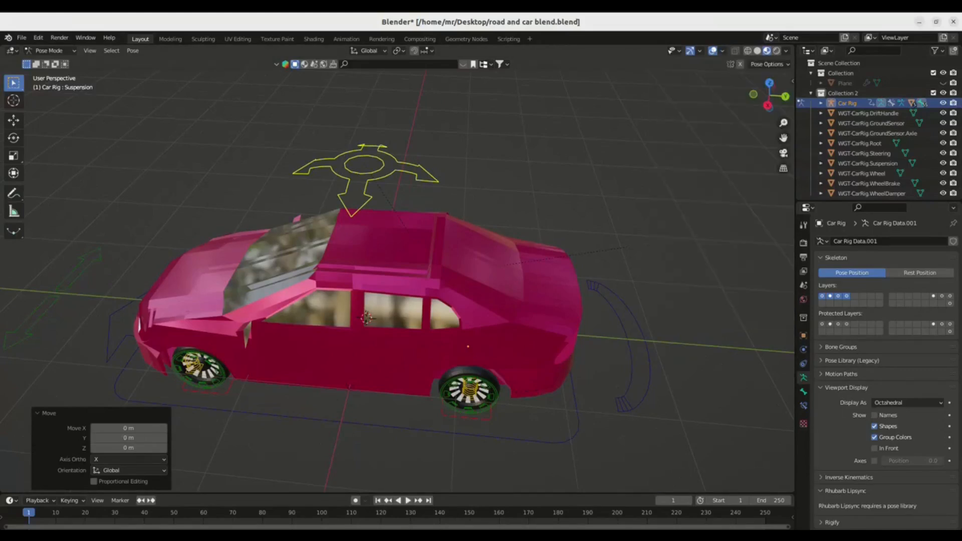
key("ctrl+Tab")
key("alt+a")
left_click(364, 178)
key("g")
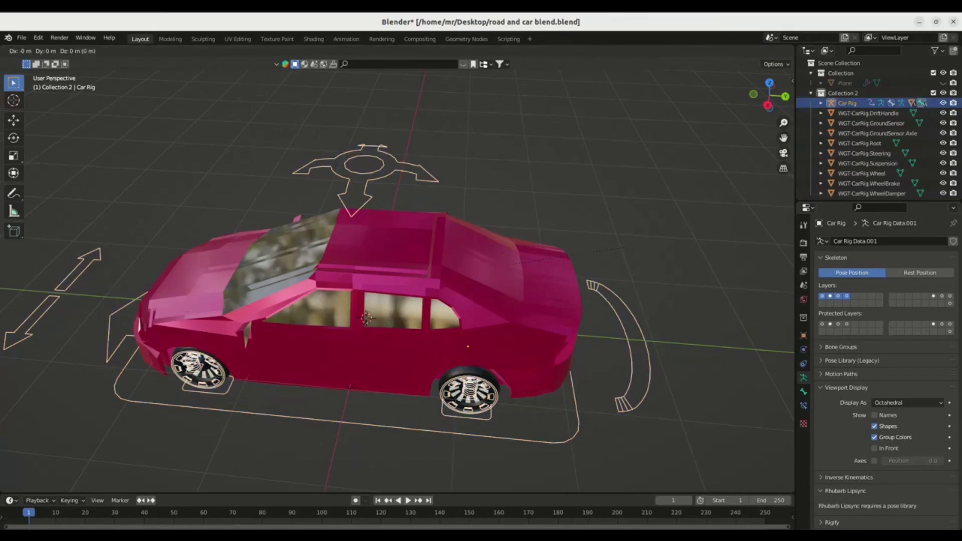
left_click(372, 183)
Start the Shortcut VUr on-screen key display
key("n")
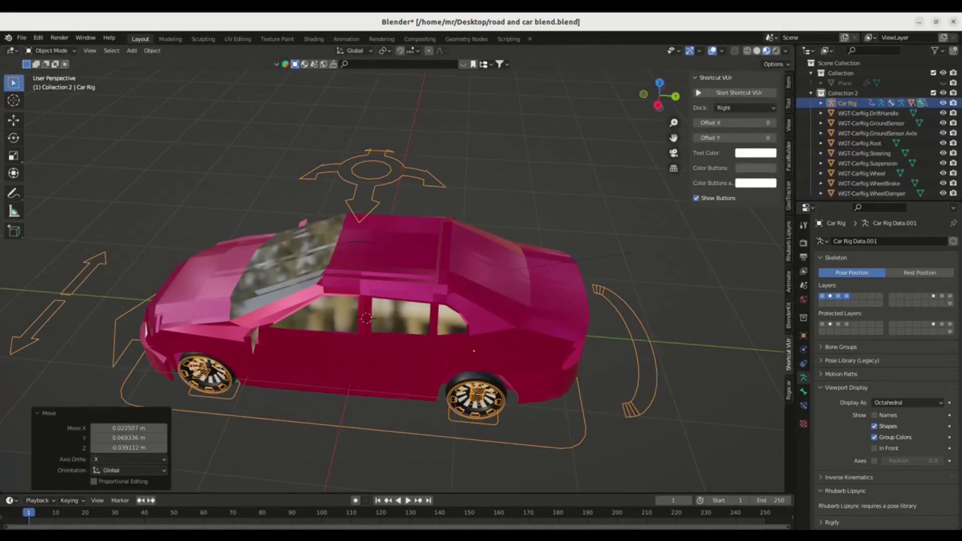
middle_click_drag(445, 265, 445, 236)
left_click(445, 236)
left_click(445, 236)
Put the pasted Car Rig in pose mode and test it by moving the Suspension and Root controls
key("ctrl+Tab")
key("g")
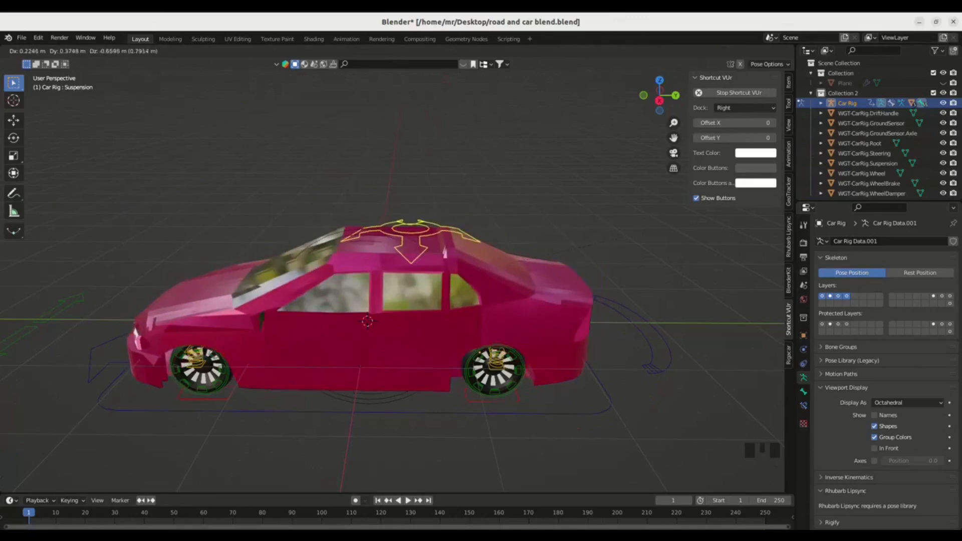
left_click(416, 236)
middle_click_drag(416, 235, 416, 203)
left_click(416, 349)
key("g")
key("Return")
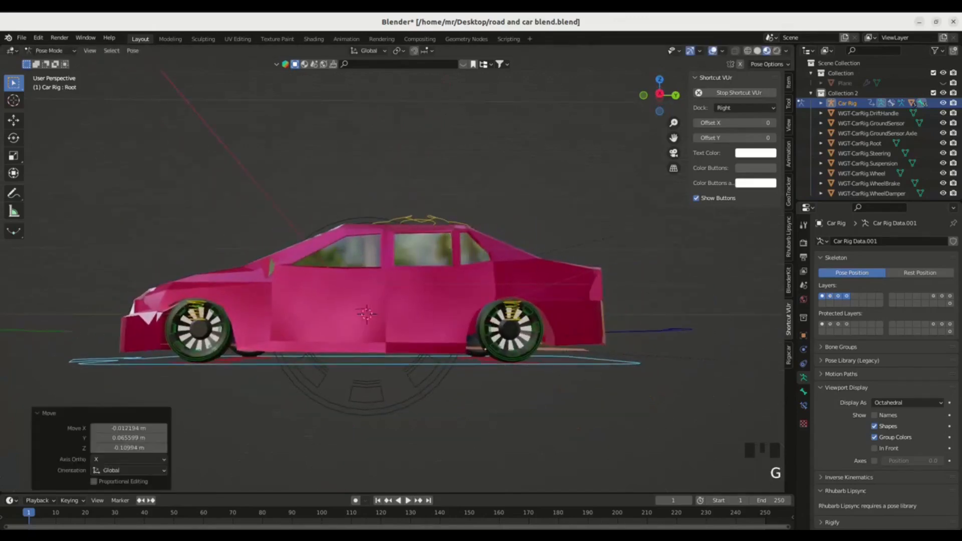
Rotate the Drift control behind the car to test it, and undo the rotation
middle_click_drag(485, 348, 479, 416)
left_click(614, 401)
left_click(623, 401)
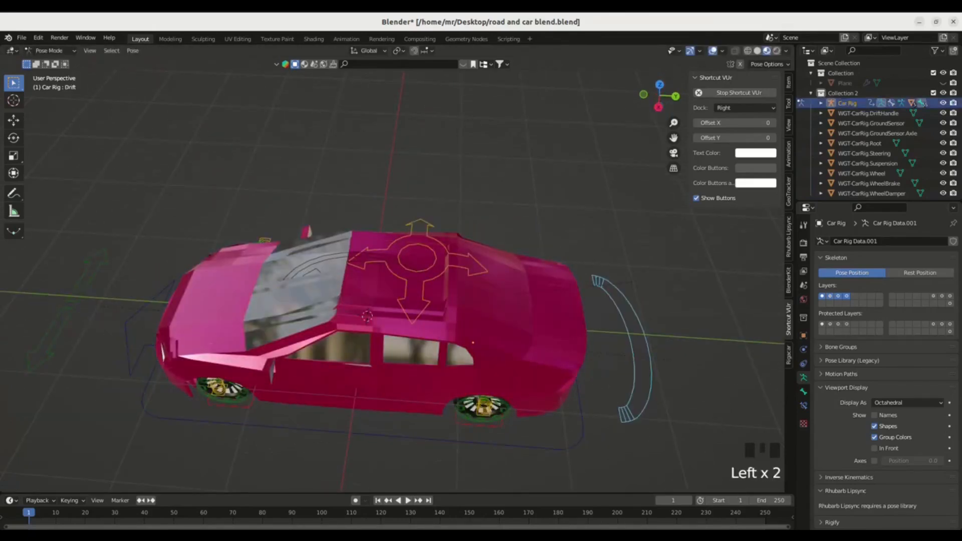
key("r")
left_click(644, 288)
key("ctrl+z")
Rotate the rear left wheel control of the Car Rig to test it
middle_click_drag(644, 288, 644, 218)
left_click(551, 373)
left_click(523, 355)
key("r")
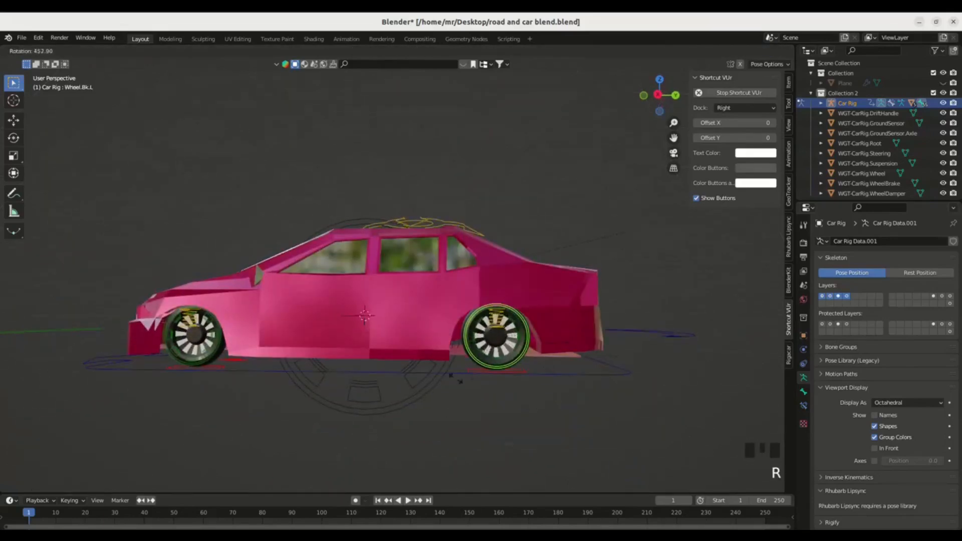
left_click(502, 391)
Unhide the road Plane in object mode and show the scene in wireframe from the right side
middle_click_drag(501, 391, 386, 283)
key("ctrl+Tab")
middle_click_drag(386, 283, 386, 341, "ctrl")
middle_click_drag(385, 341, 361, 343)
left_click(942, 82)
middle_click_drag(501, 270, 330, 240)
key("KP_1")
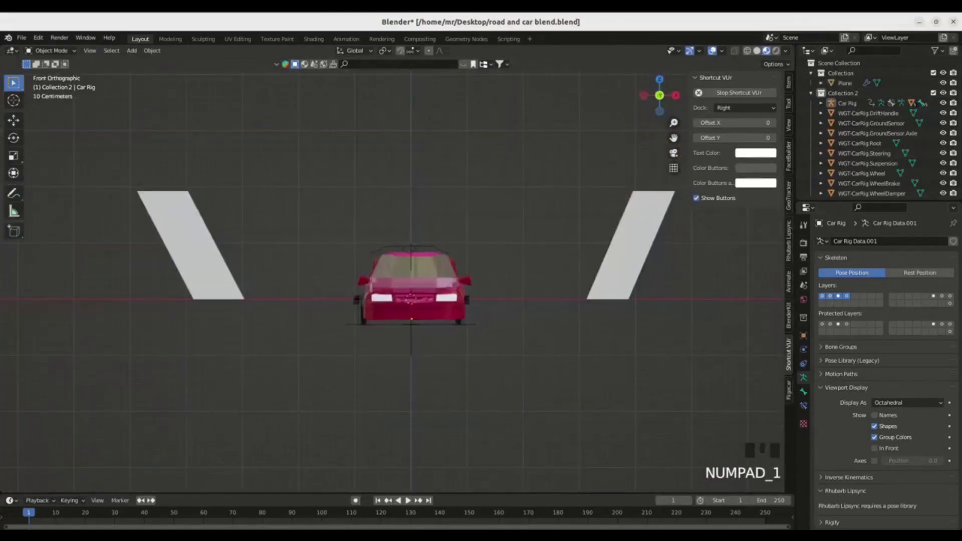
key("KP_7")
key("KP_3")
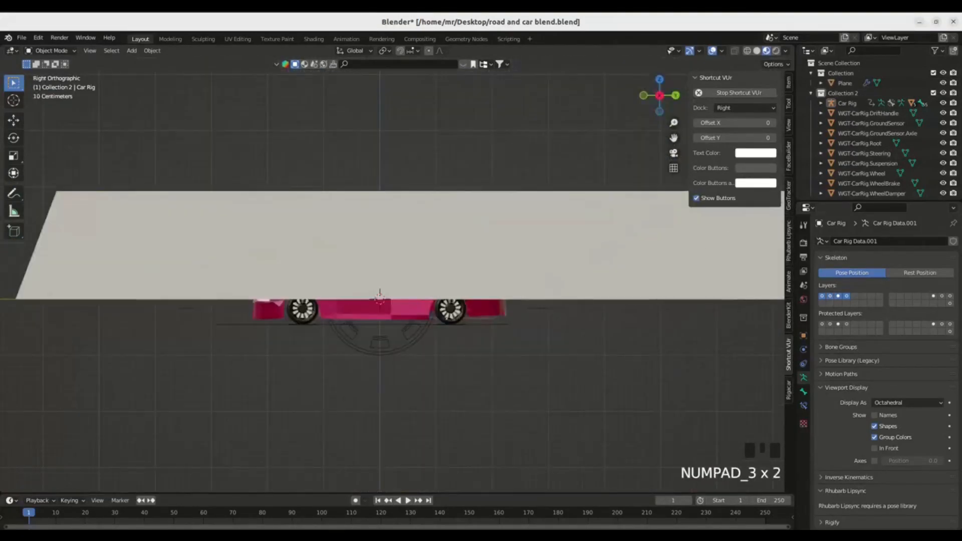
left_click(746, 51)
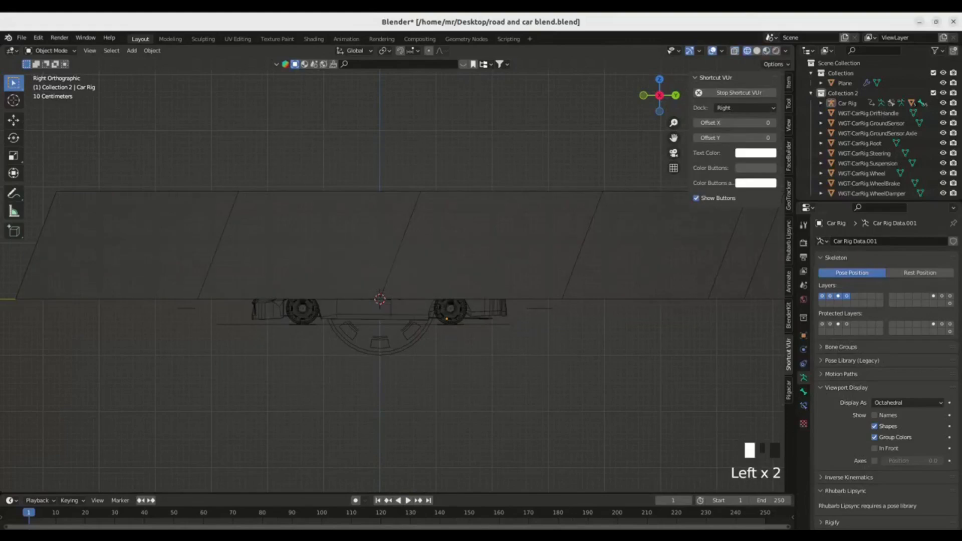
left_click(407, 254)
left_click(408, 254)
key("g")
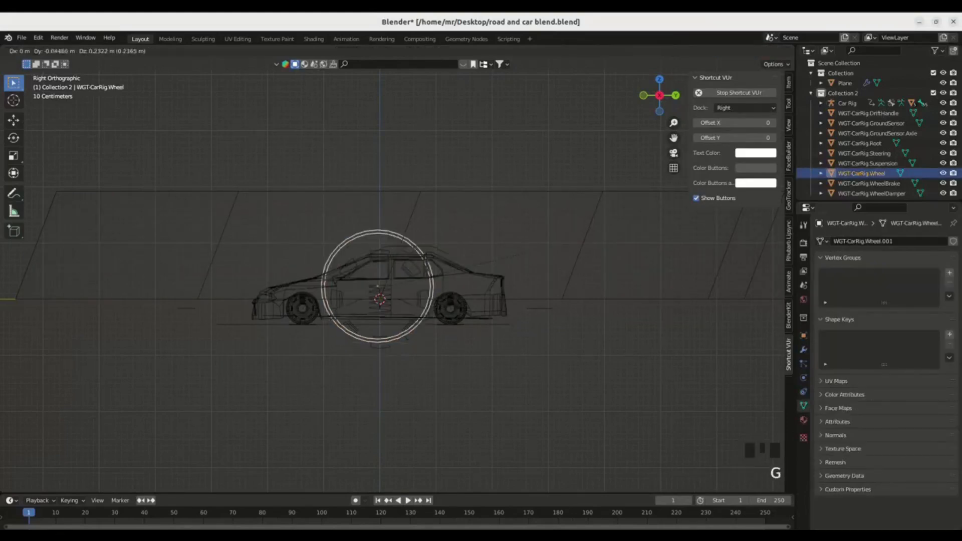
left_click(401, 258)
key("ctrl+z")
Move the whole Car Rig up about 0.63 m in Z and about -3.49 m along Y onto the start of the road
left_click(408, 250)
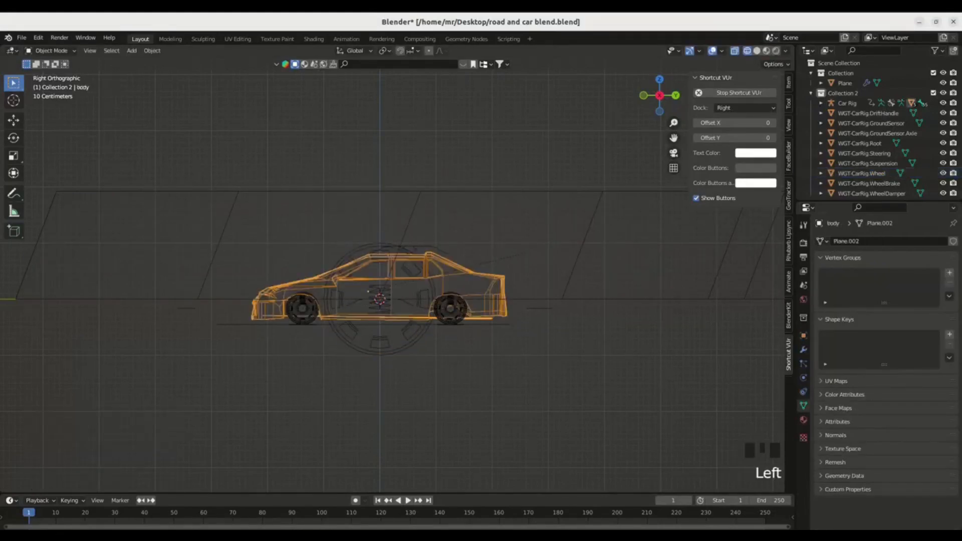
left_click(408, 250)
key("g")
key("z")
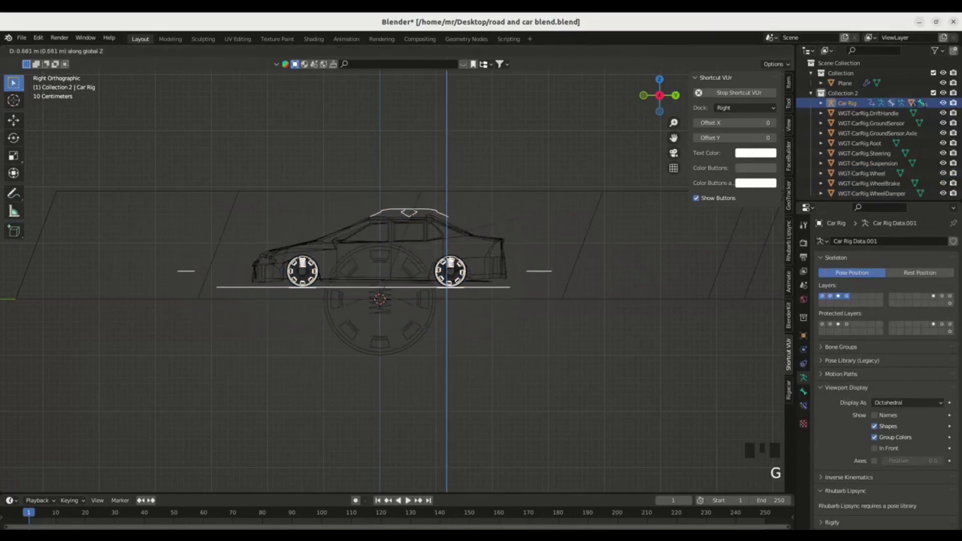
key("Return")
key("g")
key("y")
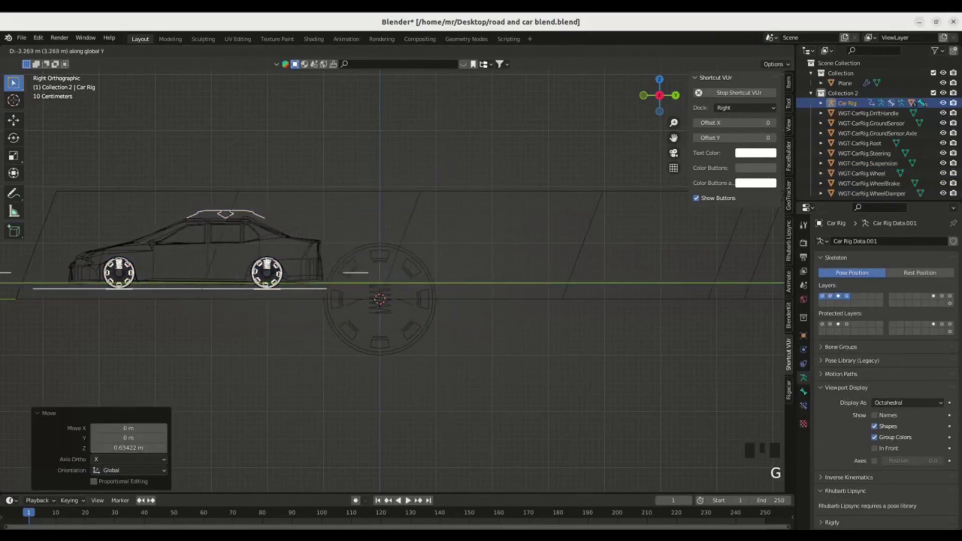
key("Return")
Return the viewport to Material Preview shading
middle_click_drag(193, 241, 321, 273)
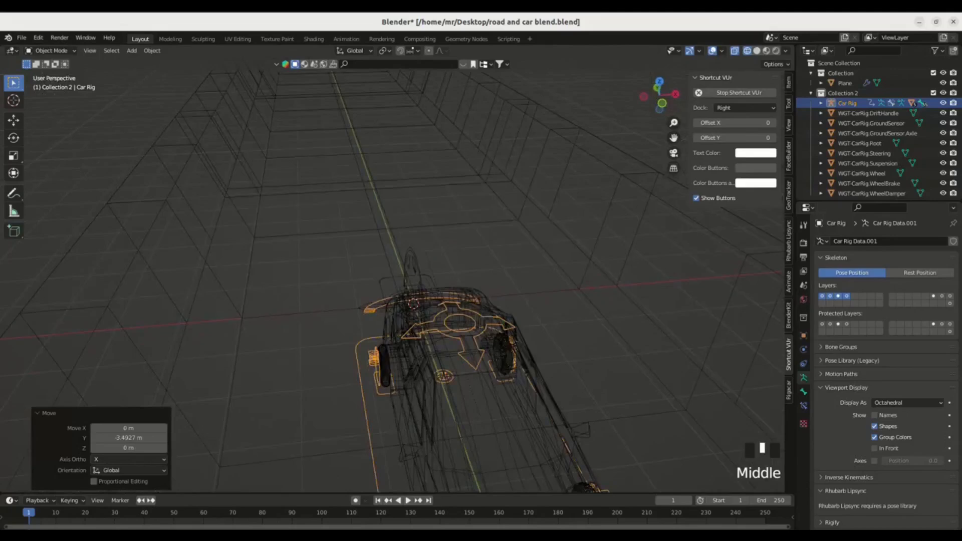
left_click(757, 51)
left_click(767, 50)
mouse_move(641, 280)
middle_mouse_down()
mouse_move(583, 283)
mouse_move(581, 335)
middle_mouse_up()
Try mirroring the Car Rig across global X and across global Z, undoing each attempt
right_click(310, 299)
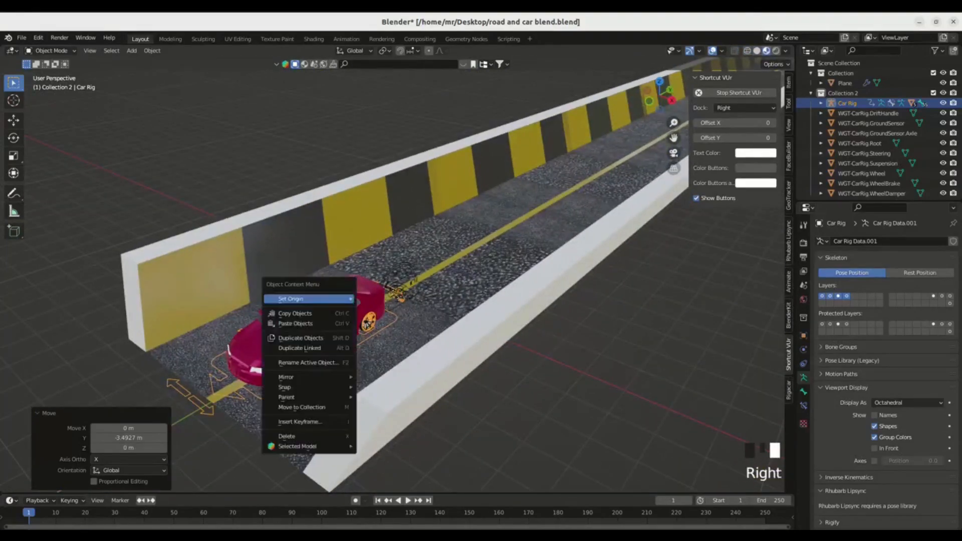
mouse_move(301, 377)
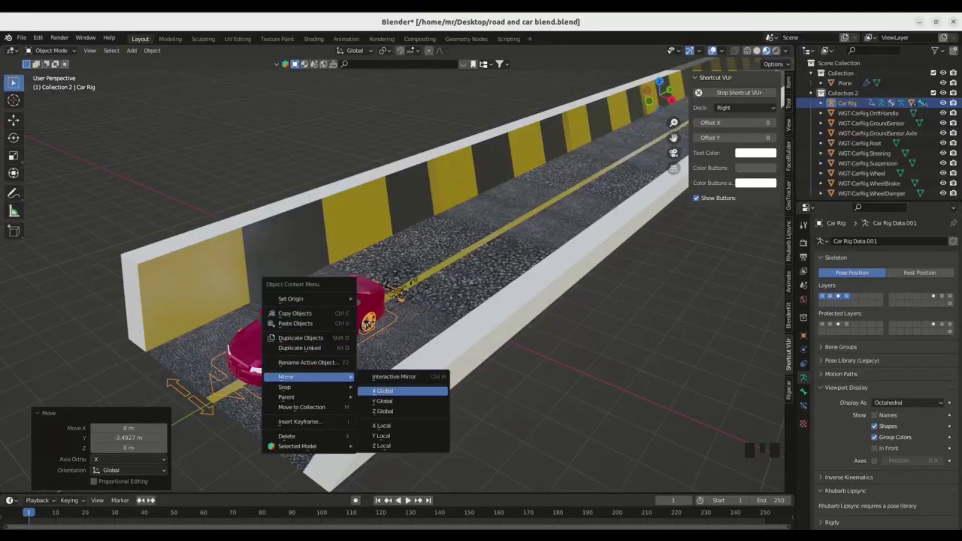
left_click(401, 391)
key("ctrl+z")
right_click(301, 293)
mouse_move(301, 293)
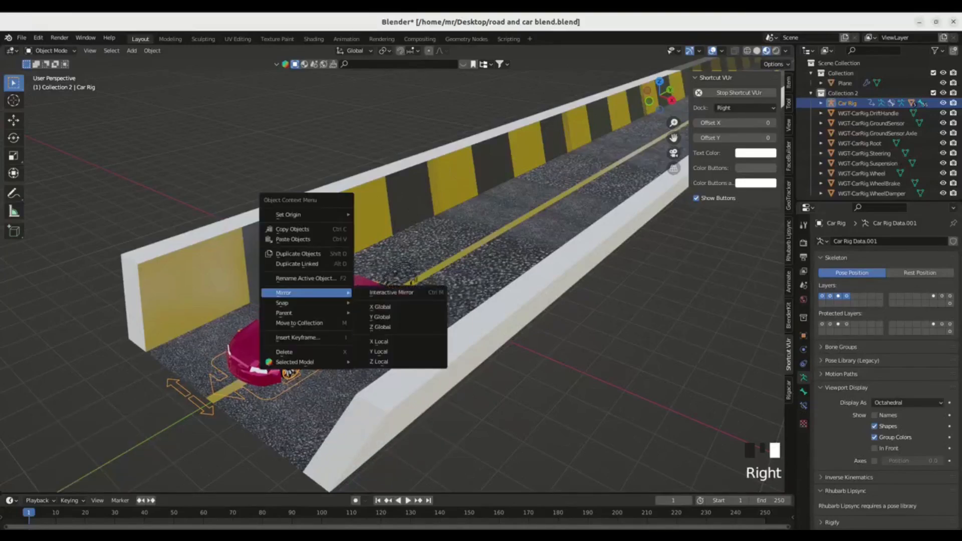
left_click(381, 327)
key("ctrl+z")
Mirror the Car Rig across global Y so the car faces down the road
right_click(297, 278)
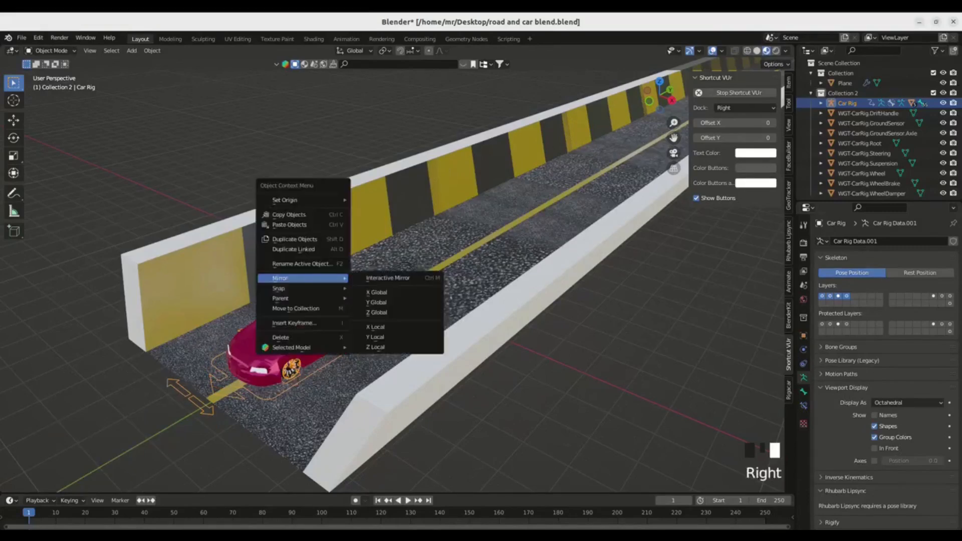
left_click(376, 302)
middle_click_drag(376, 302, 128, 320)
middle_click_drag(381, 280, 526, 328, "ctrl")
left_click(493, 328)
left_click(400, 351)
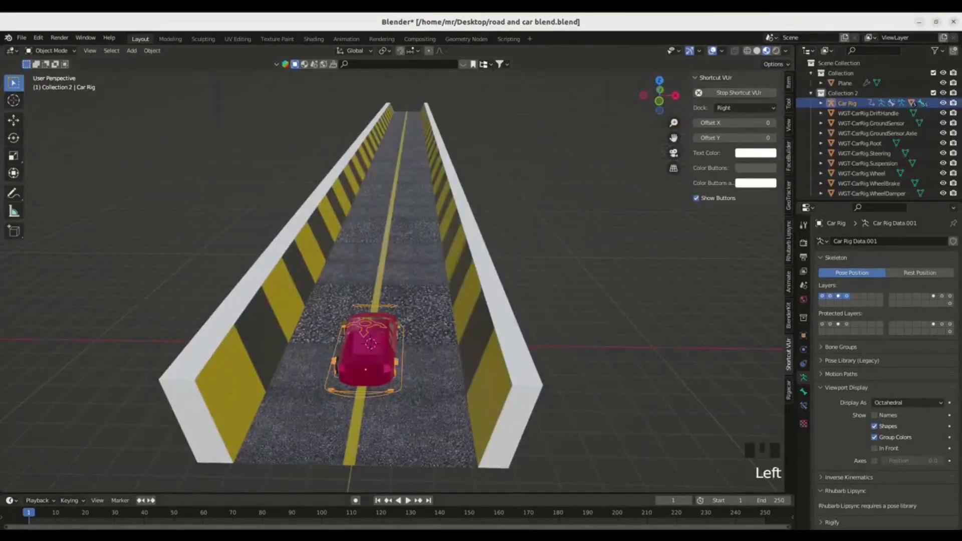
Enlarge the timeline area and put the Car Rig in pose mode
left_click_drag(426, 492, 426, 422)
middle_click_drag(426, 346, 351, 350)
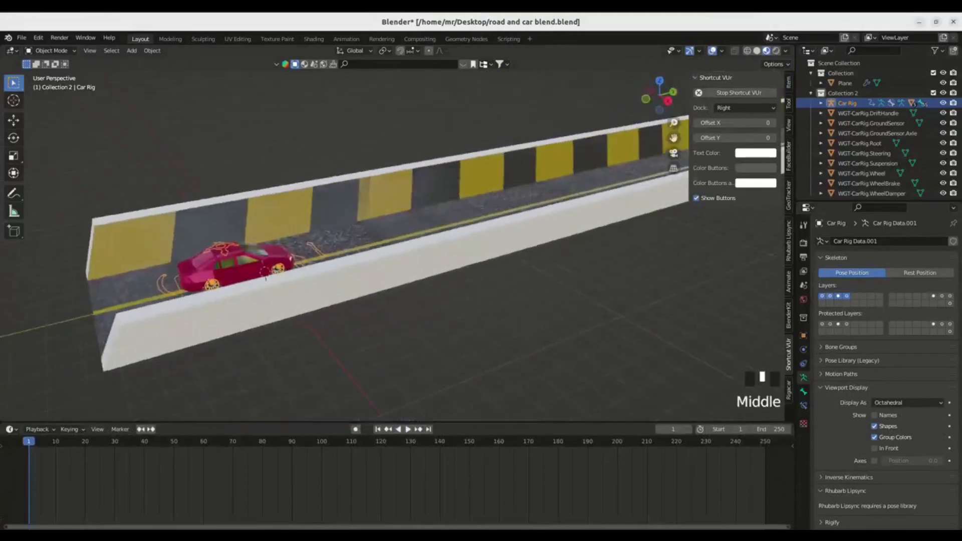
key("ctrl+Tab")
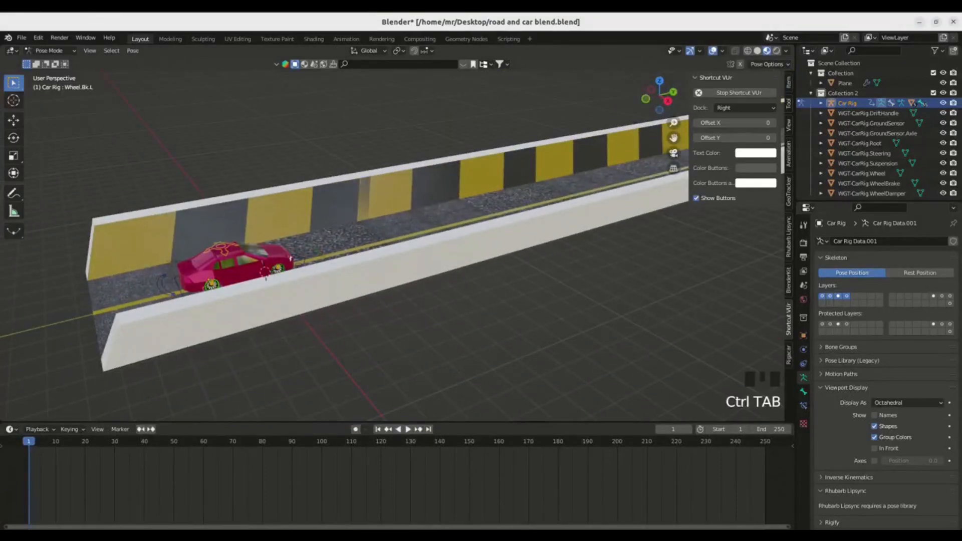
Insert a keyframe at frame 1 for all of the Car Rig's controls
key("Left")
left_click(290, 259)
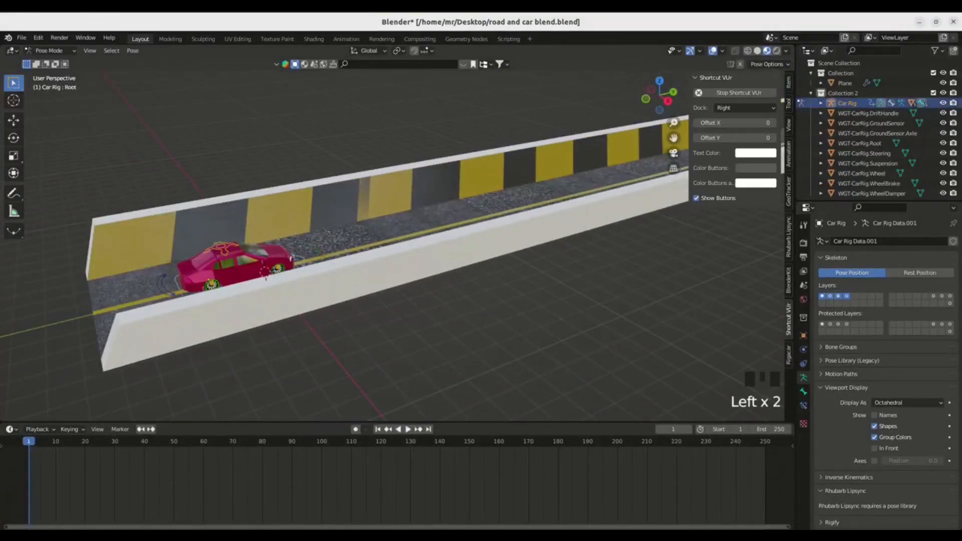
middle_click_drag(290, 259, 288, 257)
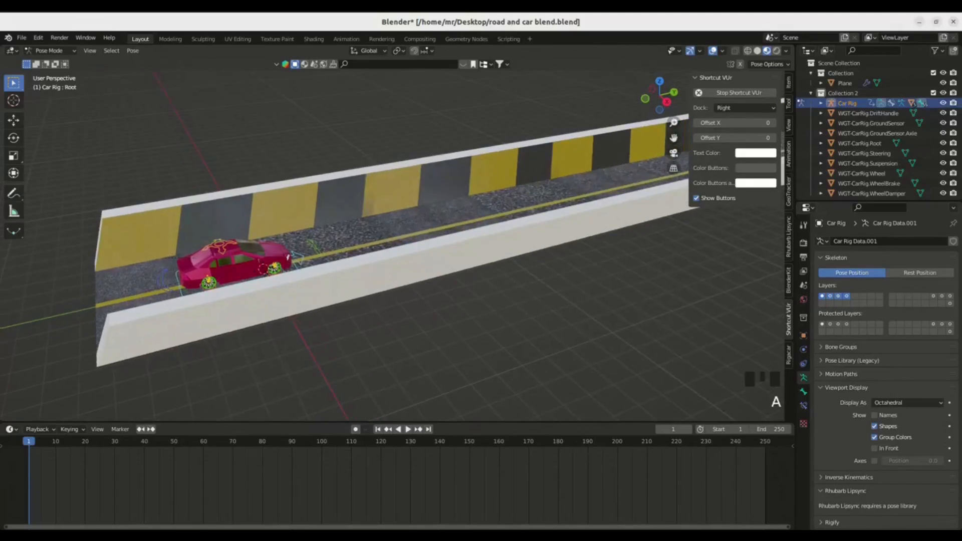
key("i")
left_click(391, 339)
Move the rig about 82.12 m along Y down the road at frame 250 and insert a keyframe there
middle_click_drag(391, 339, 340, 351)
middle_click_drag(351, 153, 75, 245)
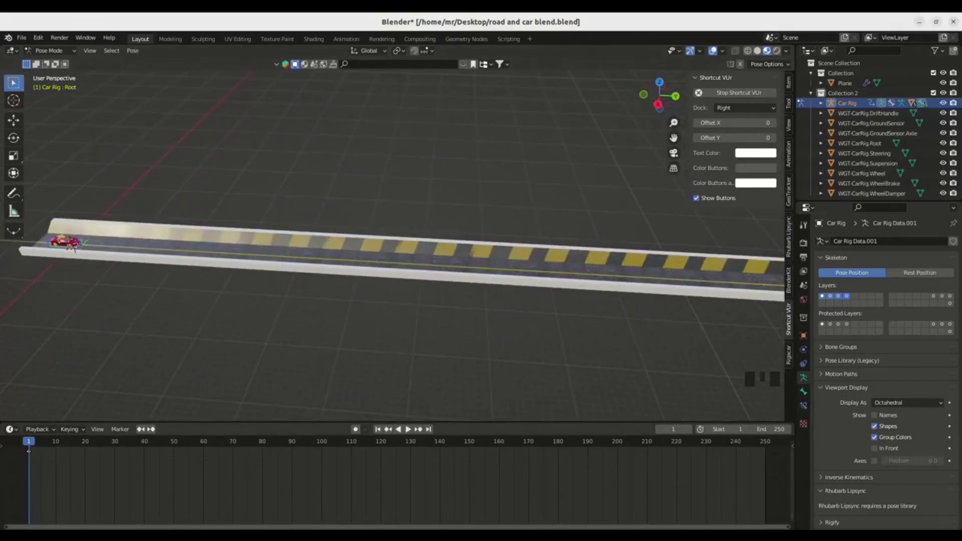
middle_click_drag(74, 245, 3, 248, "shift")
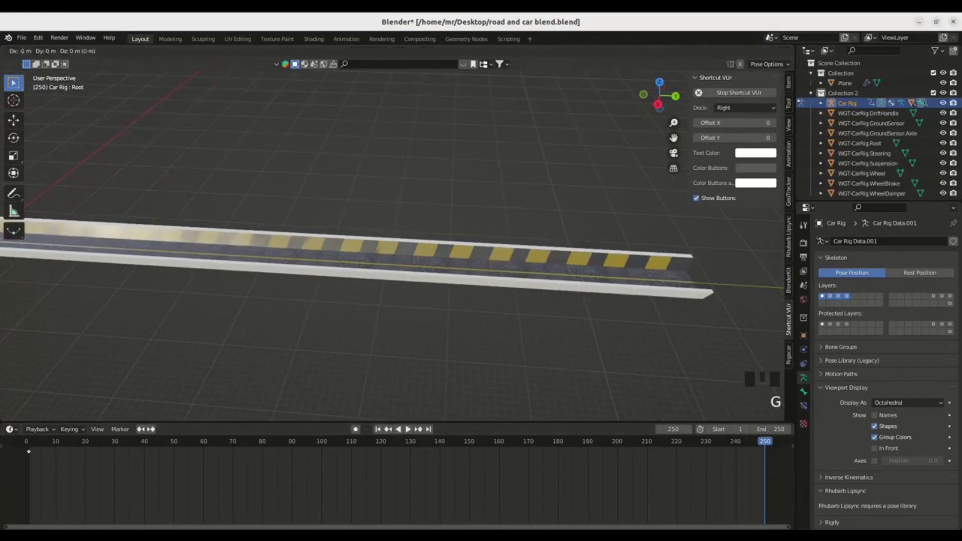
key("Return")
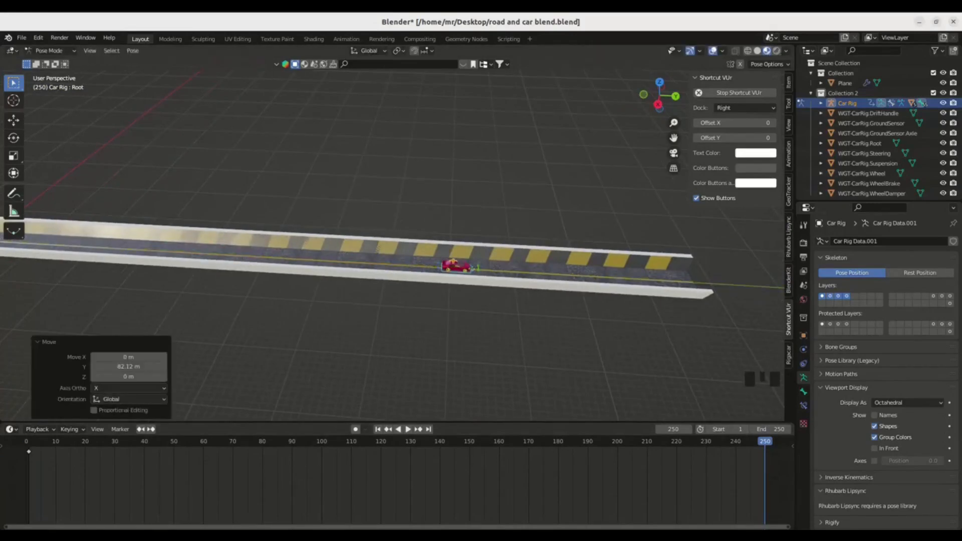
key("i")
left_click(255, 307)
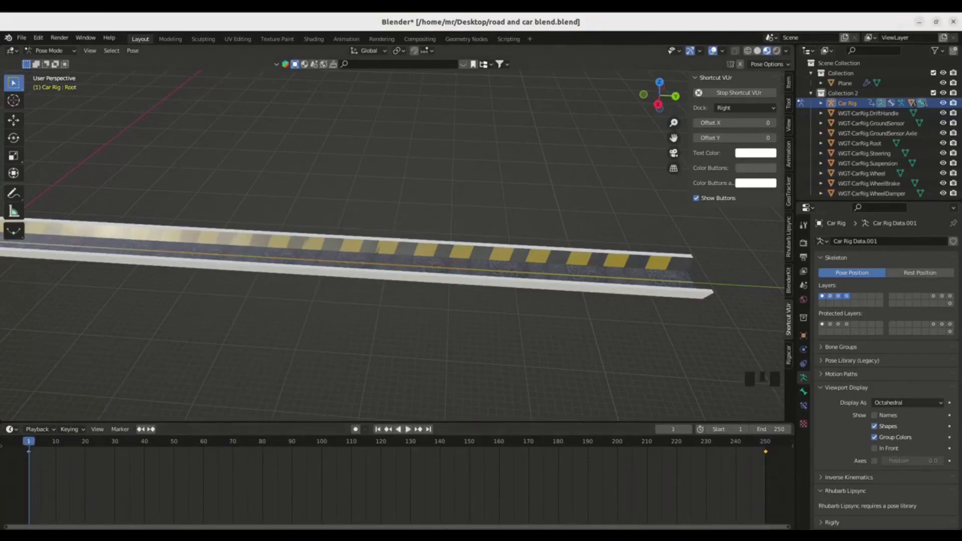
Set the Rigacar wheels on Y axis option to 1 and keyframe it at frame 1
middle_click_drag(30, 270, 381, 310, "shift")
middle_click_drag(381, 351, 381, 211, "ctrl")
middle_click_drag(381, 250, 398, 260, "ctrl")
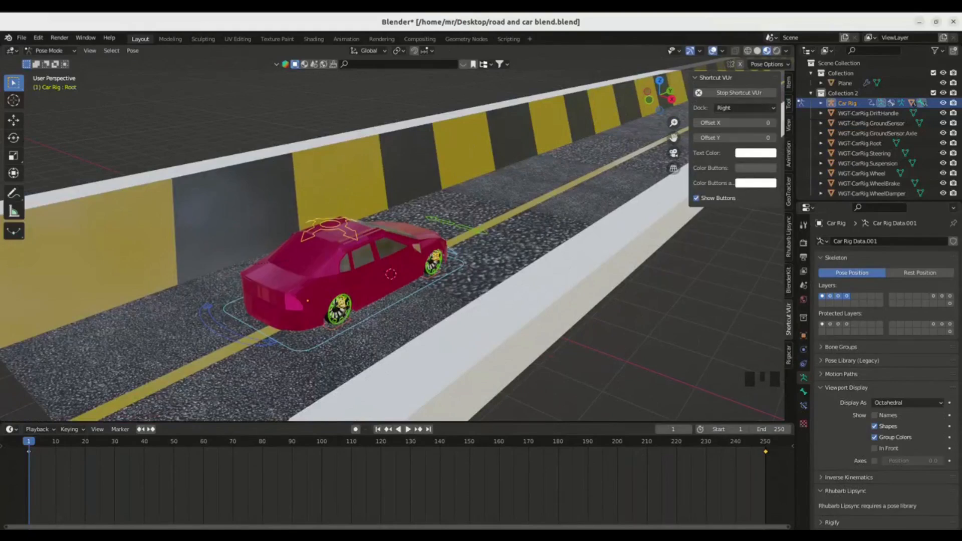
left_click(338, 308)
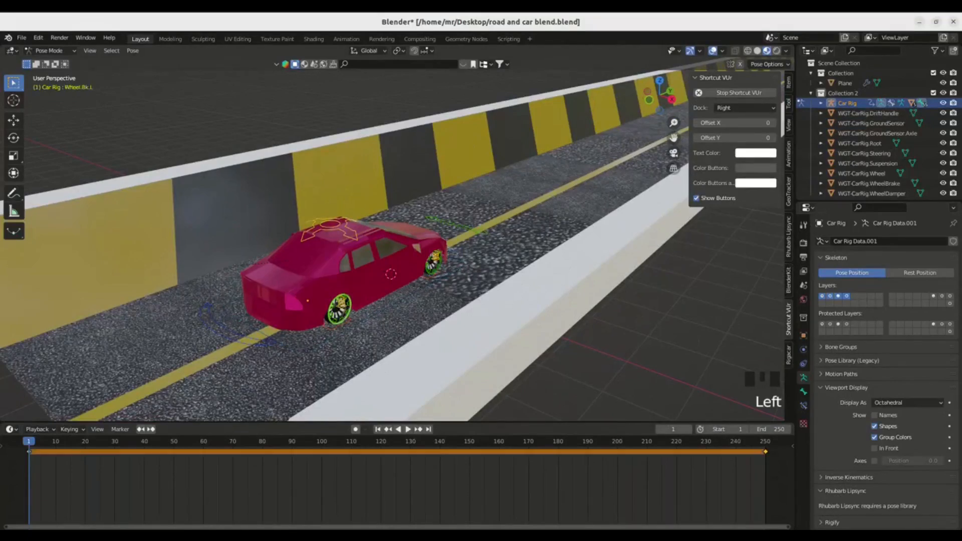
left_click(788, 355)
left_click(773, 92)
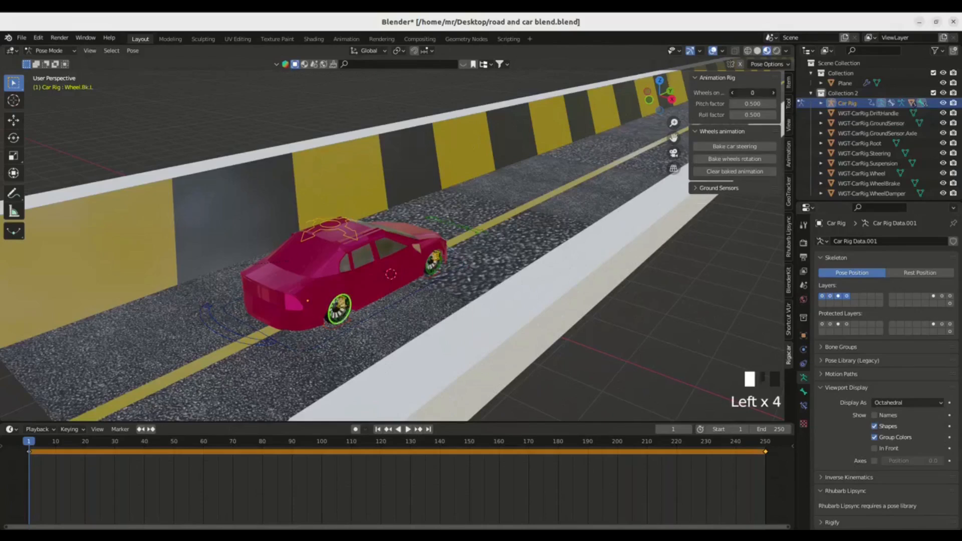
left_click(773, 93)
right_click(752, 93)
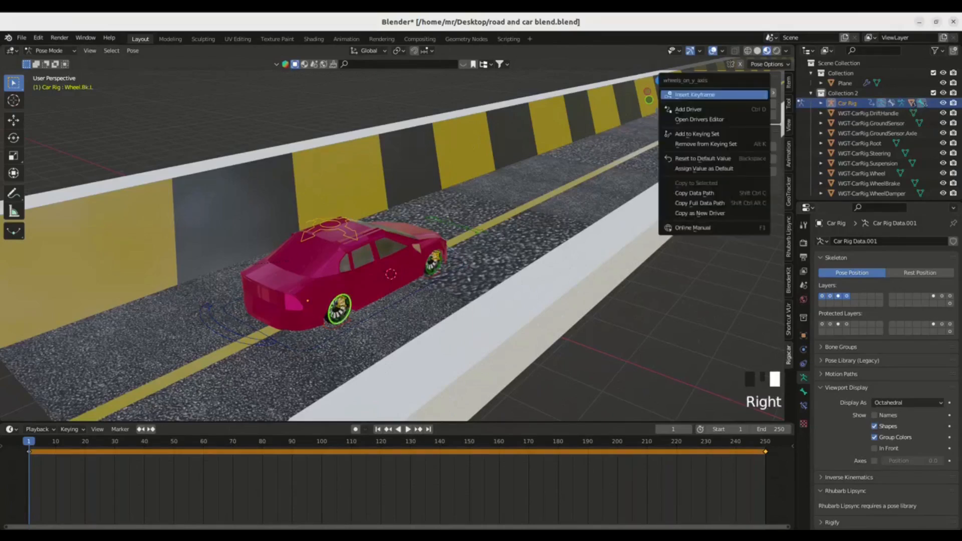
left_click(740, 94)
Play the animation in short runs to check the car's movement and wheel rotation along the road
middle_click_drag(391, 274, 372, 191)
key("space")
key("space")
middle_click_drag(351, 271, 311, 250)
key("space")
key("space")
key("space")
key("space")
key("space")
key("space")
key("space")
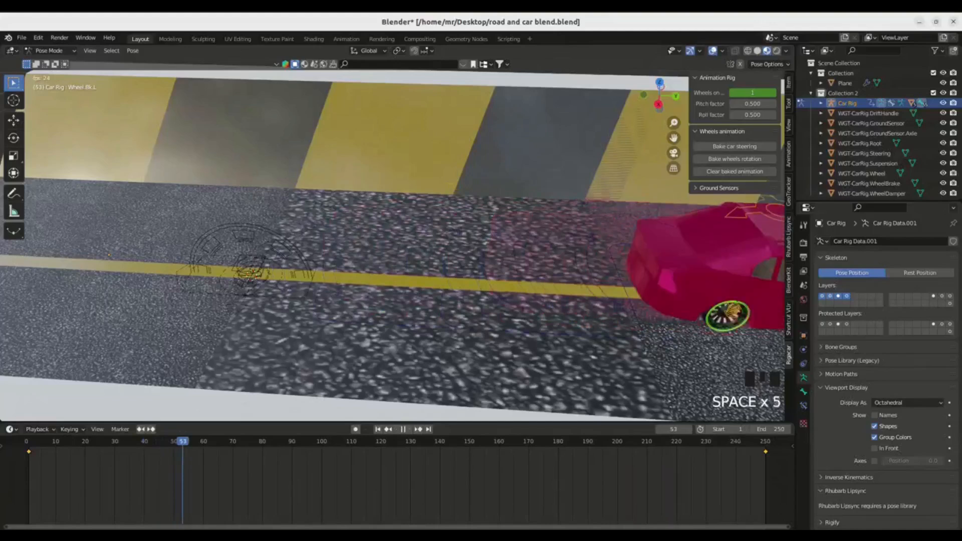
middle_click_drag(702, 280, 391, 220, "shift")
key("space")
key("space")
Set the animation's end frame to 350 and move the last keyframe from frame 250 to about frame 348
type("350")
key("Return")
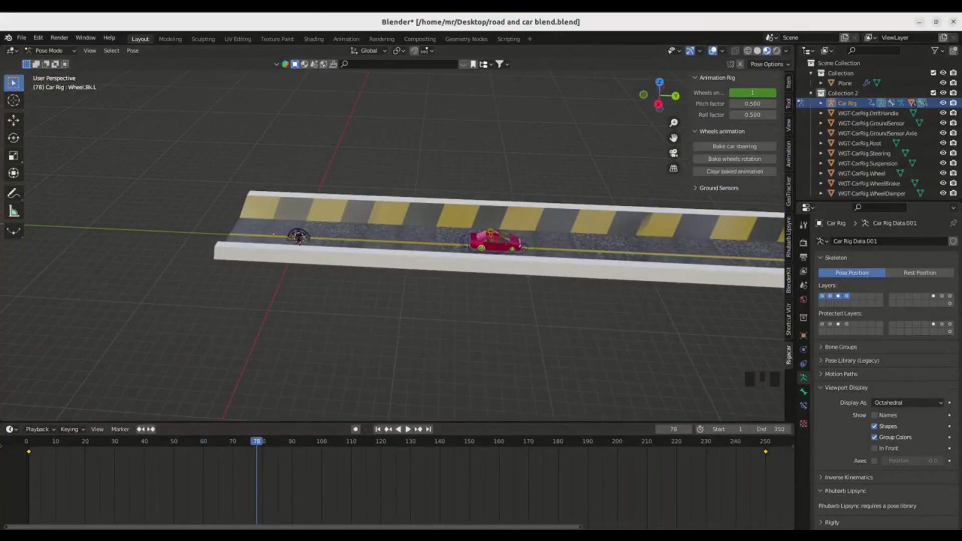
left_click_drag(293, 527, 568, 527)
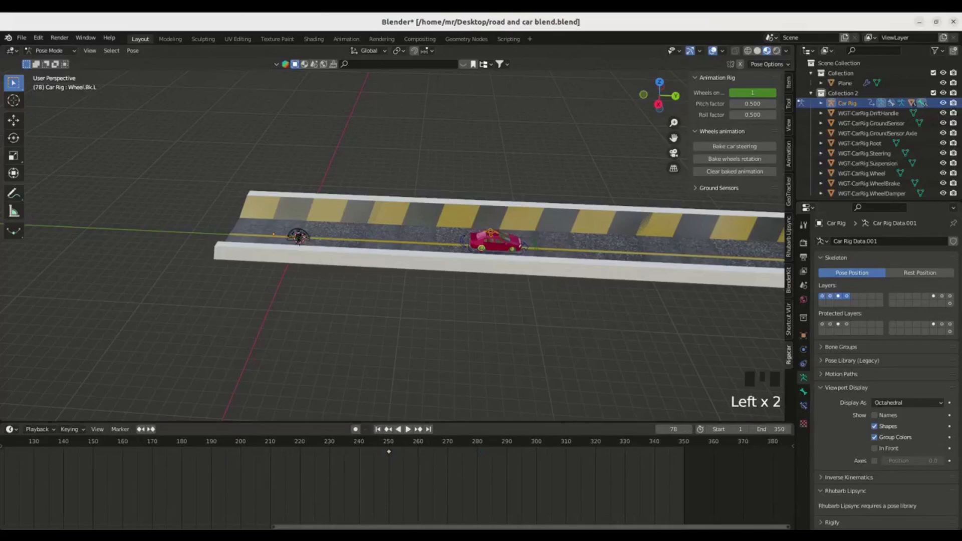
key("g")
left_click(678, 451)
Play the lengthened animation with the whole road in view to check the car's speed
middle_click_drag(481, 281, 254, 224)
middle_click_drag(481, 229, 481, 290, "ctrl")
key("space")
key("space")
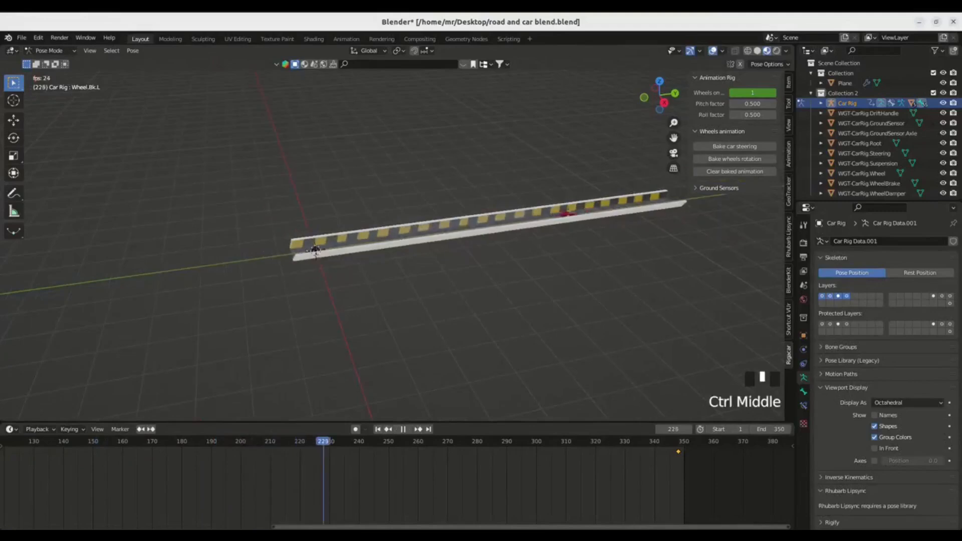
middle_click_drag(391, 240, 421, 221)
Set the interpolation of the selected keyframes to Linear
left_click(38, 428)
key("t")
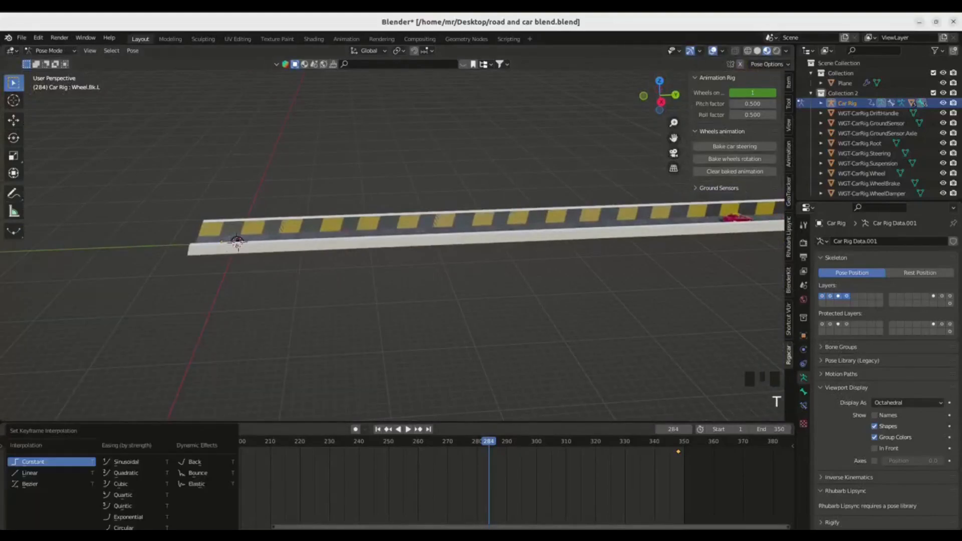
left_click(37, 473)
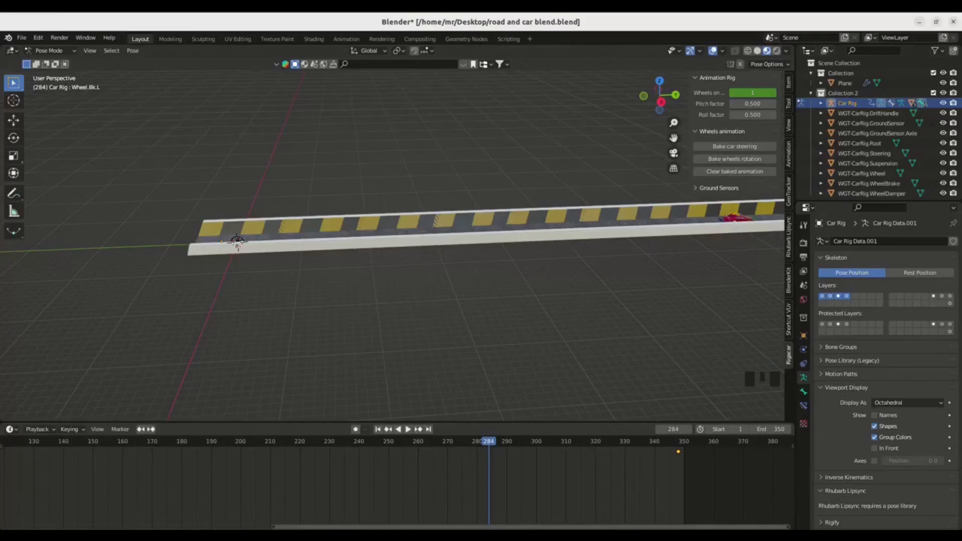
Play the animation again from the start to check the car's motion with Linear interpolation
middle_click_drag(391, 241, 270, 250, "shift")
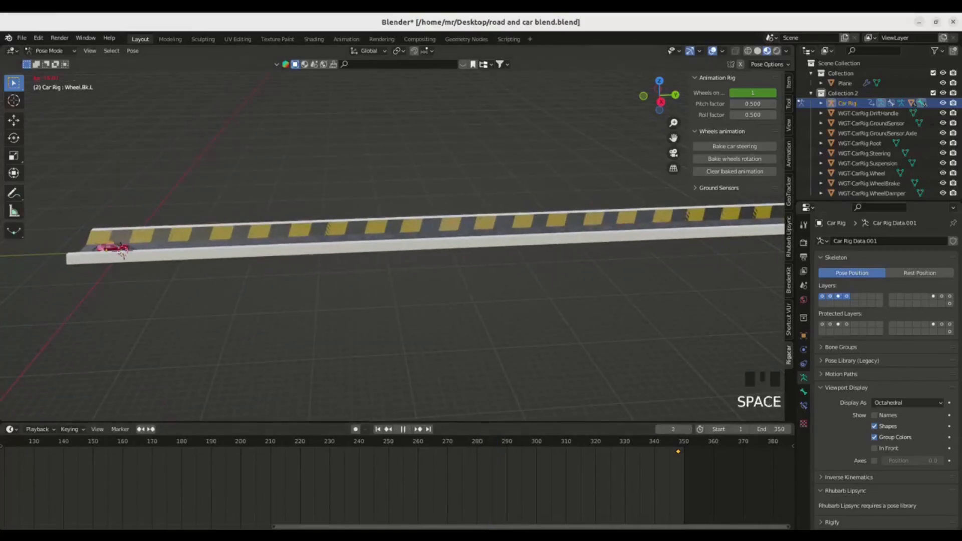
mouse_move(391, 251)
middle_mouse_down("ctrl")
mouse_move(391, 169)
mouse_move(428, 279)
mouse_move(263, 260)
mouse_move(391, 260)
middle_mouse_up("ctrl")
key("space")
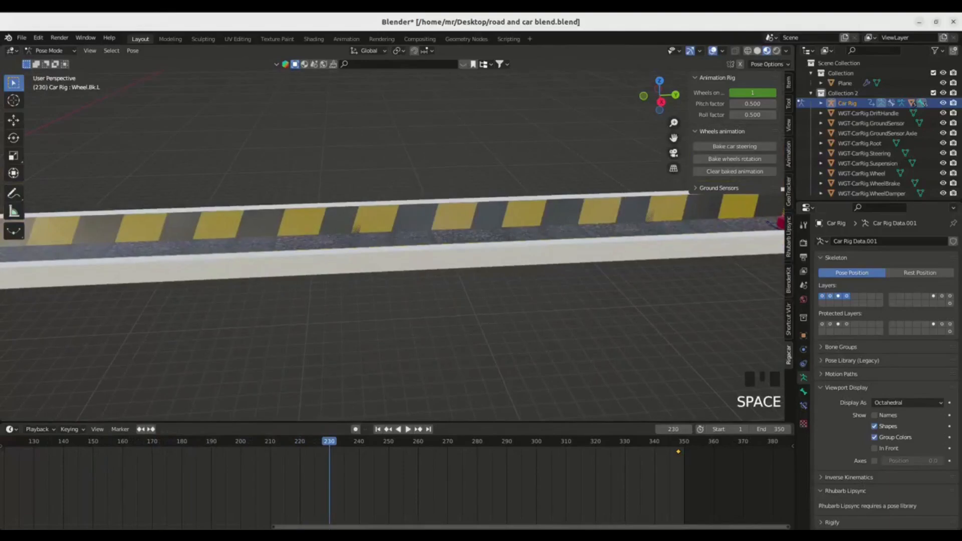
middle_click_drag(391, 226, 391, 190, "ctrl")
Set the animation's end frame to 351
left_click(773, 441)
double_click(766, 429)
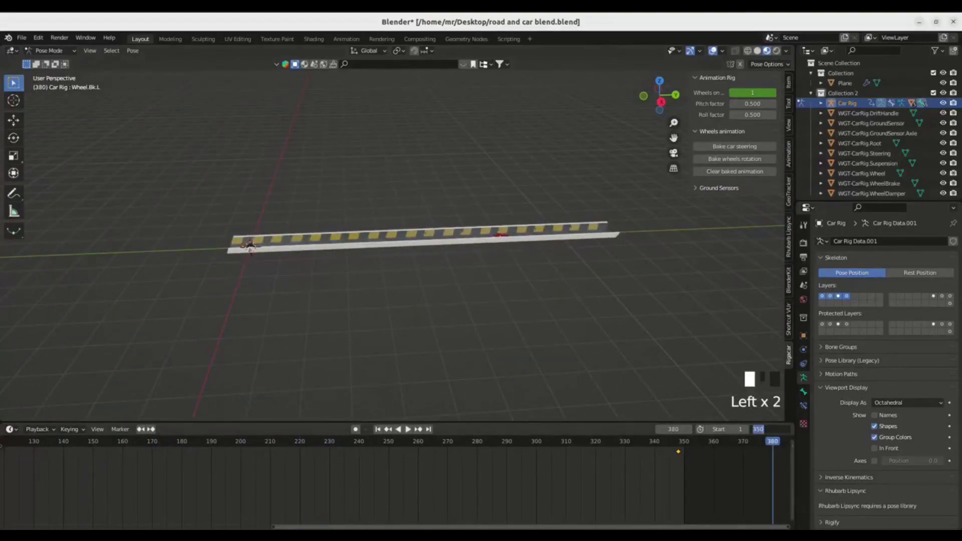
type("500")
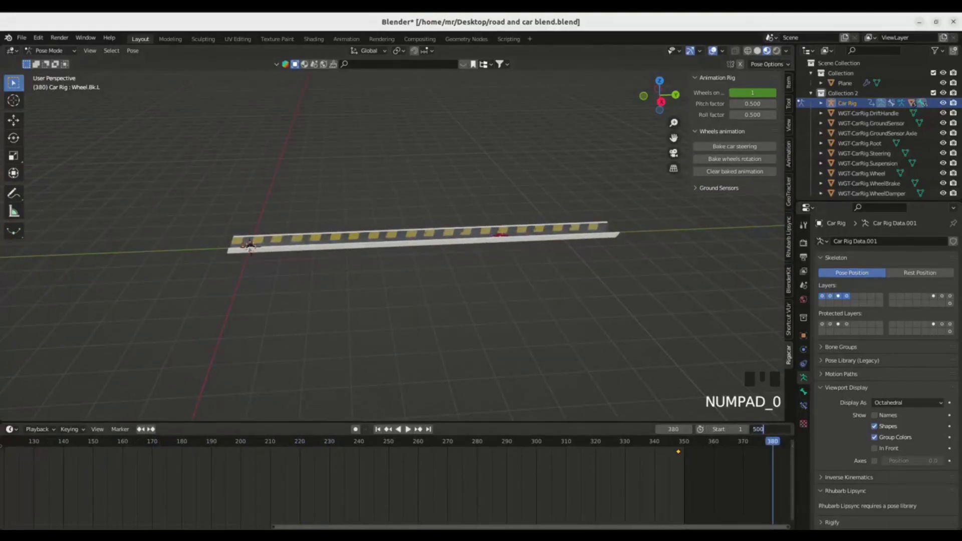
key("BackSpace")
key("BackSpace")
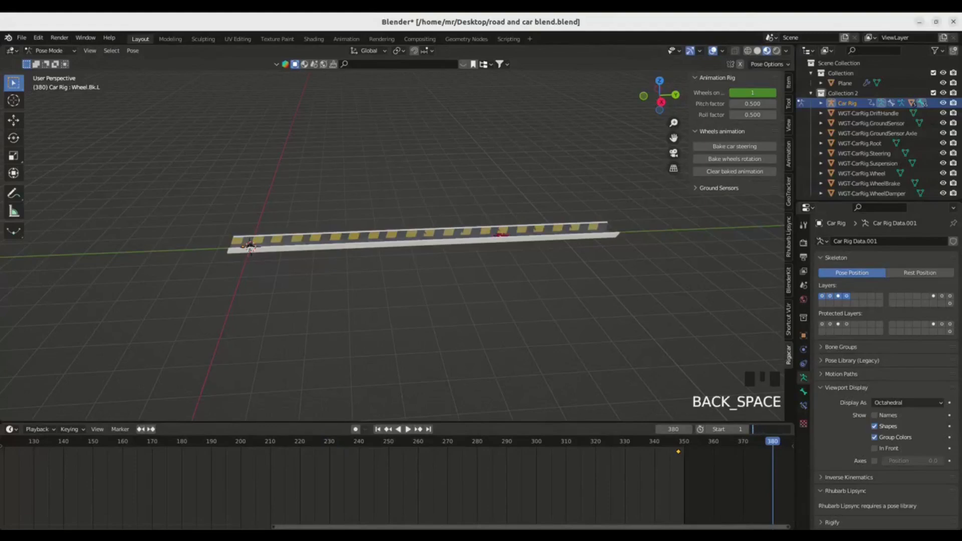
type("250")
key("Return")
left_click_drag(771, 429, 821, 429)
Switch the car rig from Pose Mode to Object Mode and go to frame 0
middle_click_drag(501, 281, 528, 298)
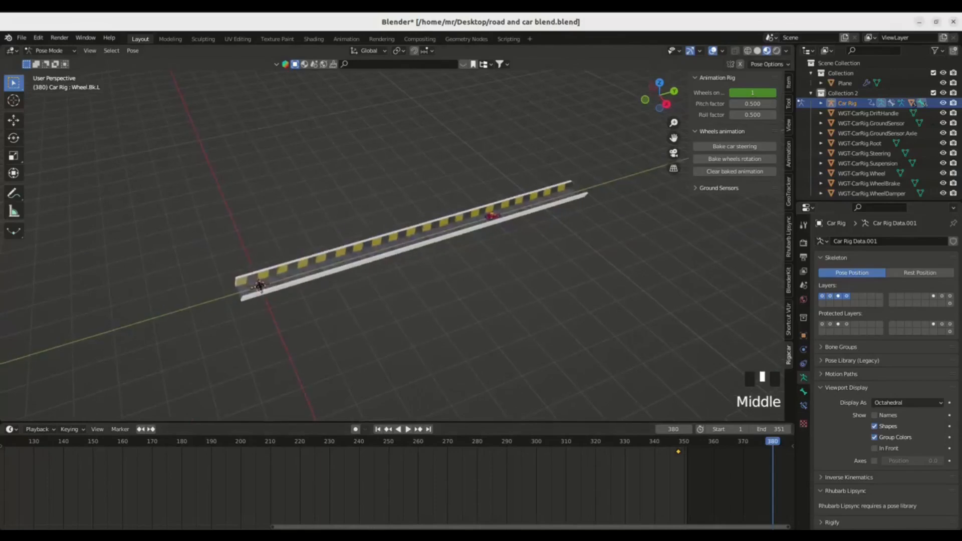
key("Tab")
key("Tab")
key("ctrl+Tab")
key("Left")
key("Left")
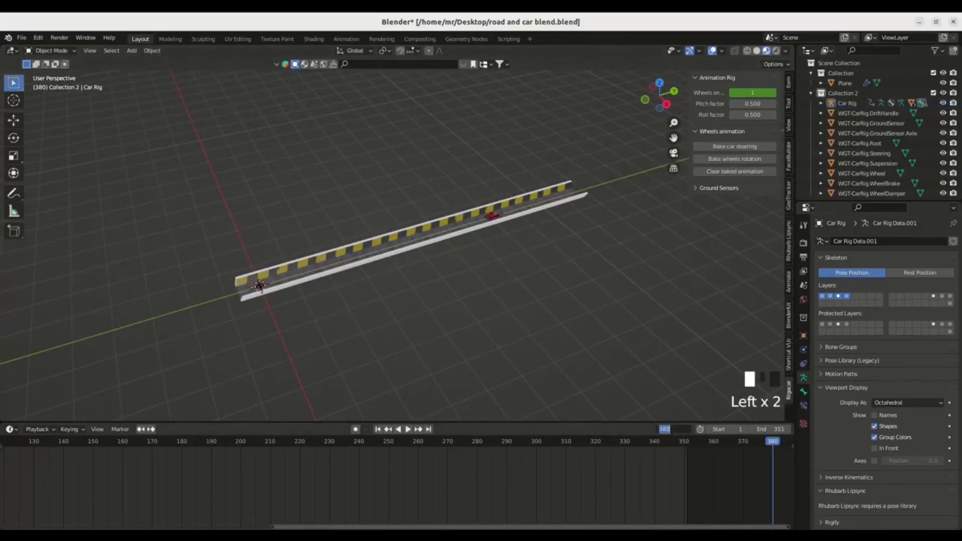
key("Return")
Add a camera and align it to a view from above and behind the car at the start of the road
middle_click_drag(381, 240, 381, 185, "ctrl")
middle_click_drag(300, 300, 451, 201, "shift")
mouse_move(381, 241)
middle_mouse_down("ctrl")
mouse_move(381, 150)
mouse_move(381, 240)
middle_mouse_up("ctrl")
middle_click_drag(381, 241, 351, 231)
mouse_move(351, 230)
middle_mouse_down("shift")
mouse_move(366, 265)
mouse_move(366, 230)
mouse_move(381, 245)
mouse_move(381, 211)
mouse_move(351, 220)
mouse_move(370, 180)
mouse_move(371, 210)
mouse_move(351, 225)
middle_mouse_up("shift")
key("shift+a")
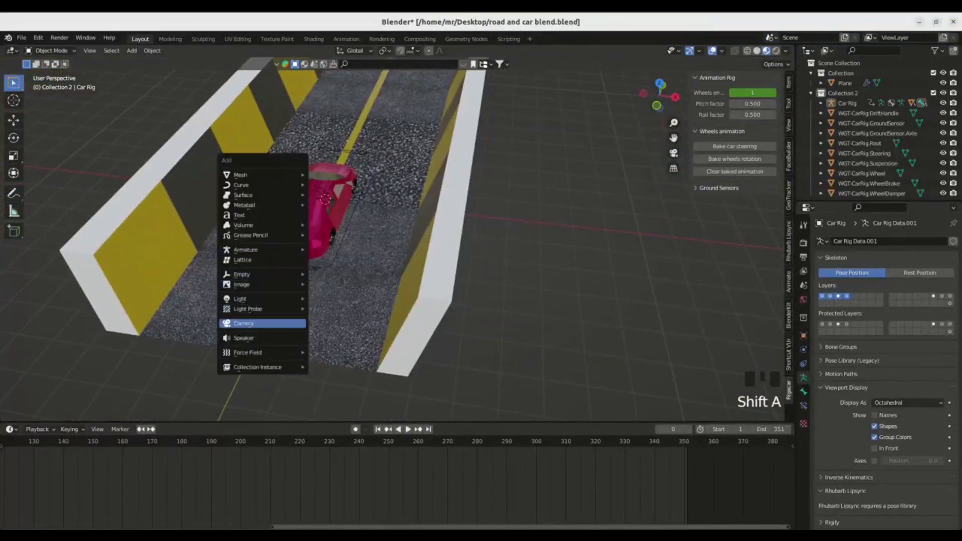
left_click(260, 323)
middle_click_drag(261, 324, 280, 265)
key("ctrl+alt+KP_0")
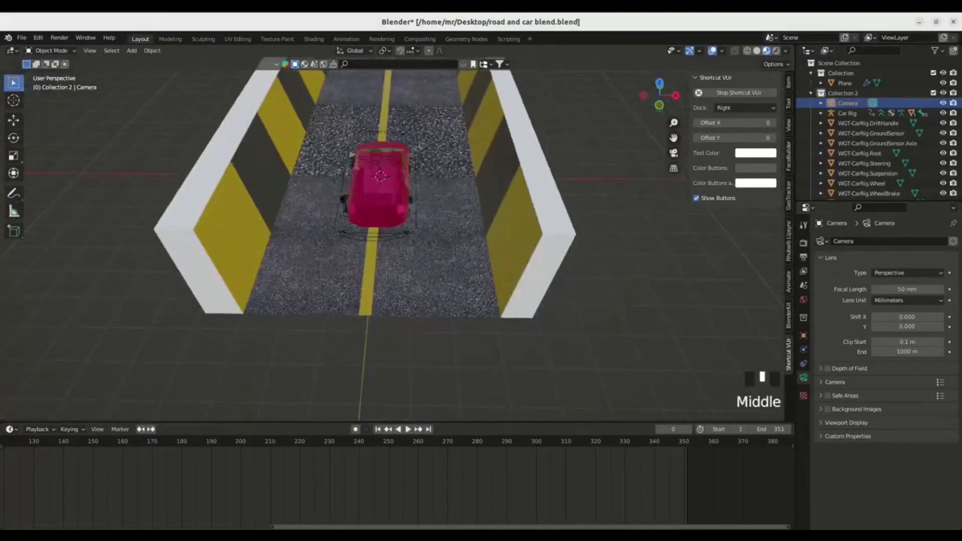
key("ctrl+alt+KP_0")
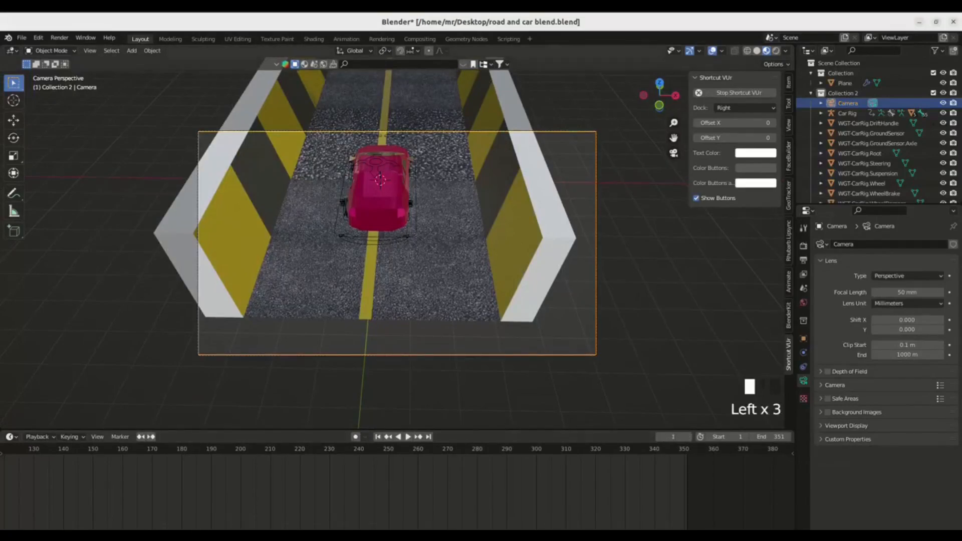
Insert a Location, Rotation & Scale keyframe for the camera at frame 1
left_click(596, 330)
key("i")
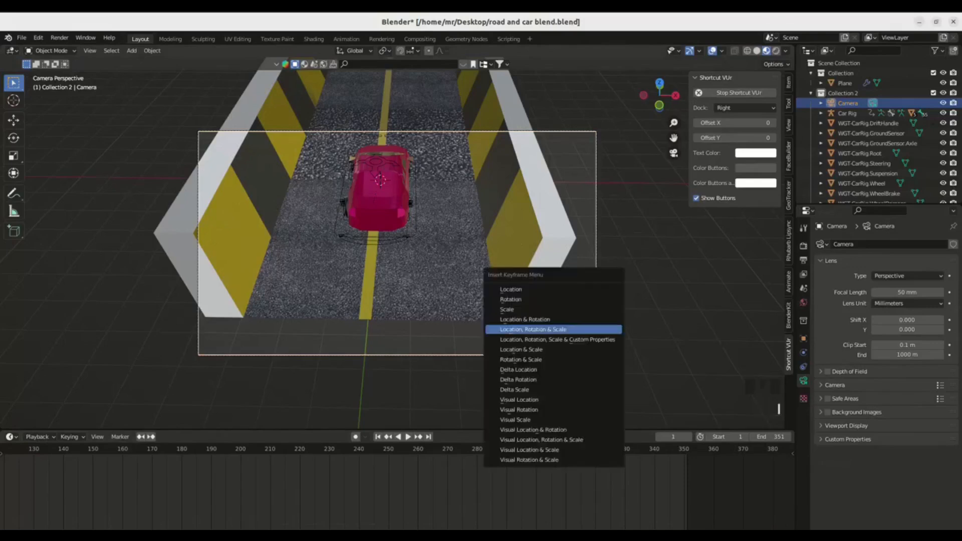
key("Return")
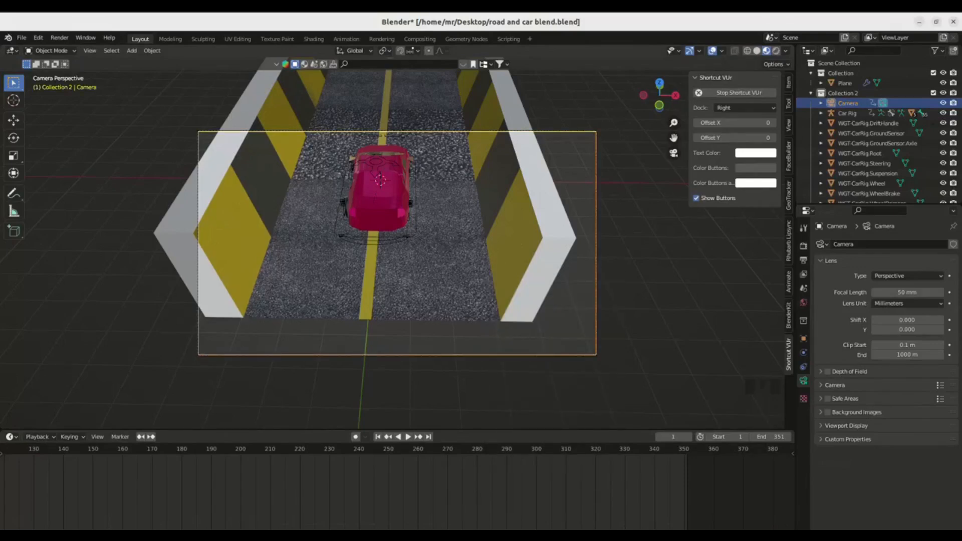
Play the animation through the camera to check the car's motion, and return to frame 1
middle_click_drag(397, 488, 300, 488, "ctrl")
scroll(397, 489, "down", 1)
key("space")
key("space")
key("space")
key("space")
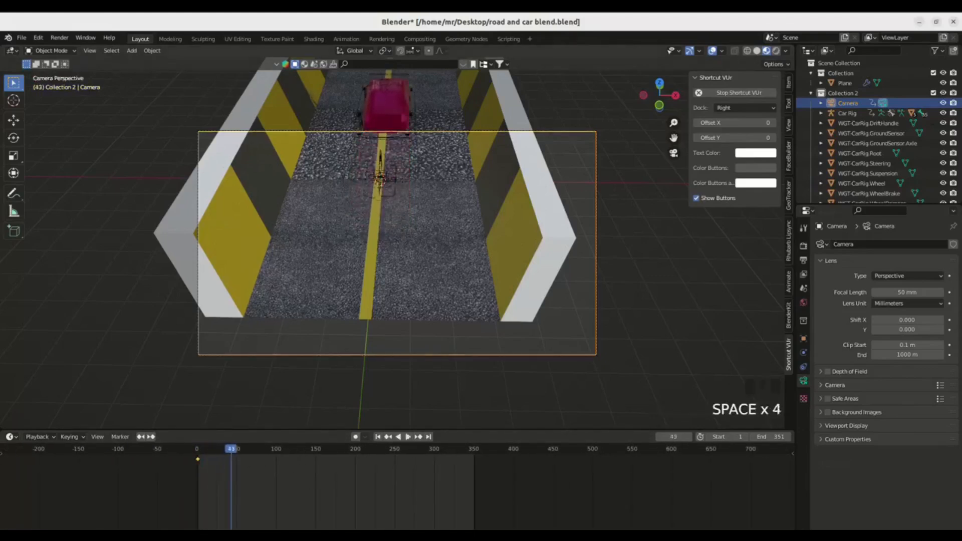
left_click_drag(231, 449, 198, 449)
Try to parent the car rig to the camera with Object (Keep Transform), play the animation, and undo the parenting
left_click(376, 237)
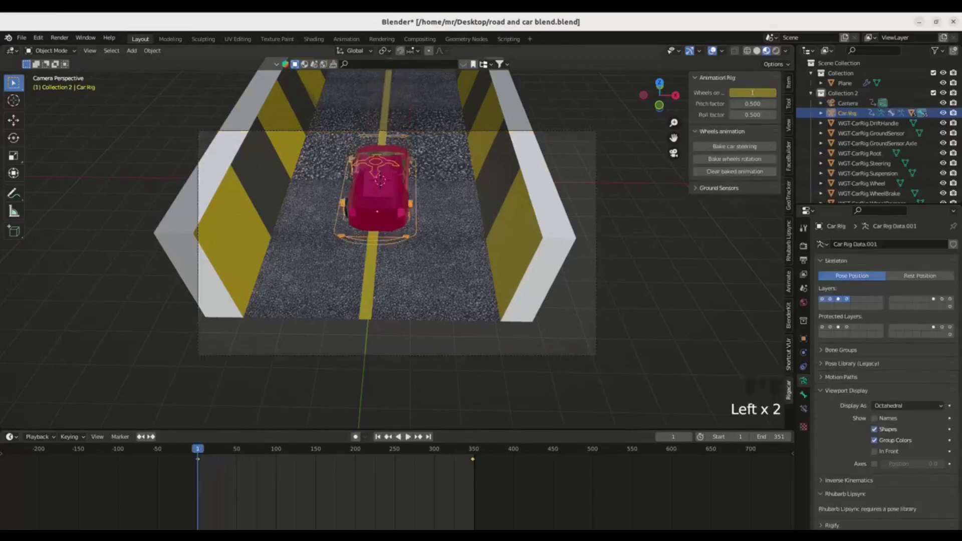
left_click(397, 354, "shift")
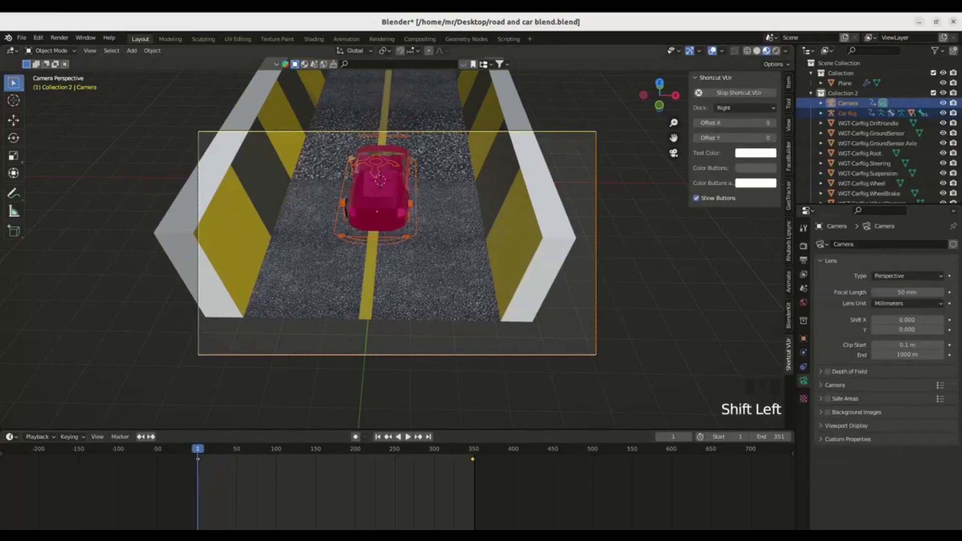
key("ctrl+p")
left_click(406, 374)
key("space")
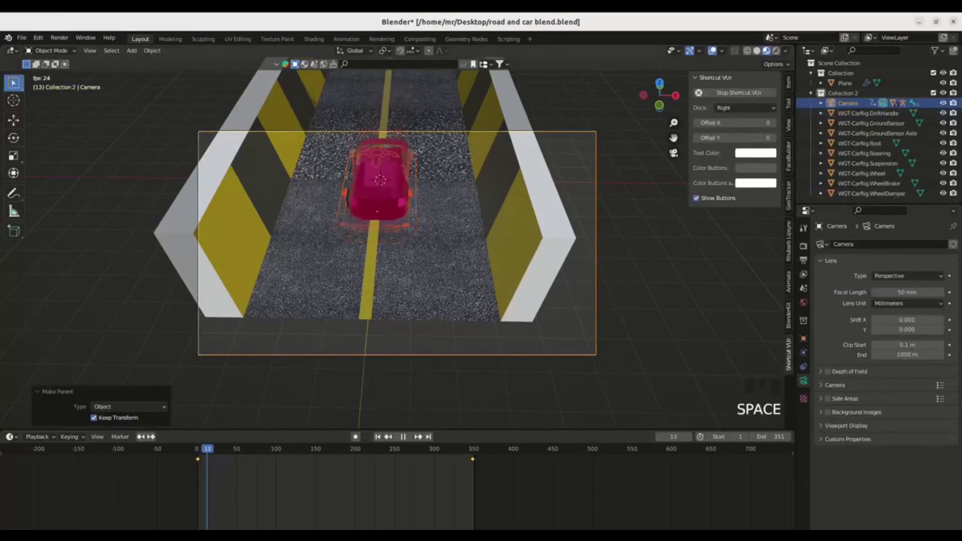
key("space")
key("ctrl+z")
key("ctrl+z")
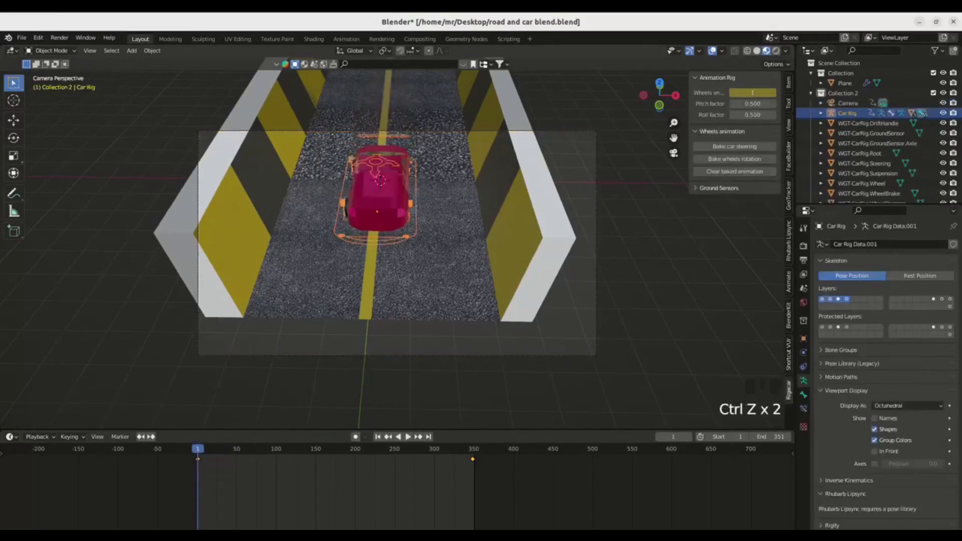
Try to parent the camera to the car rig with Object (Keep Transform), play the animation, and undo the parenting
left_click(406, 355)
left_click(380, 160, "shift")
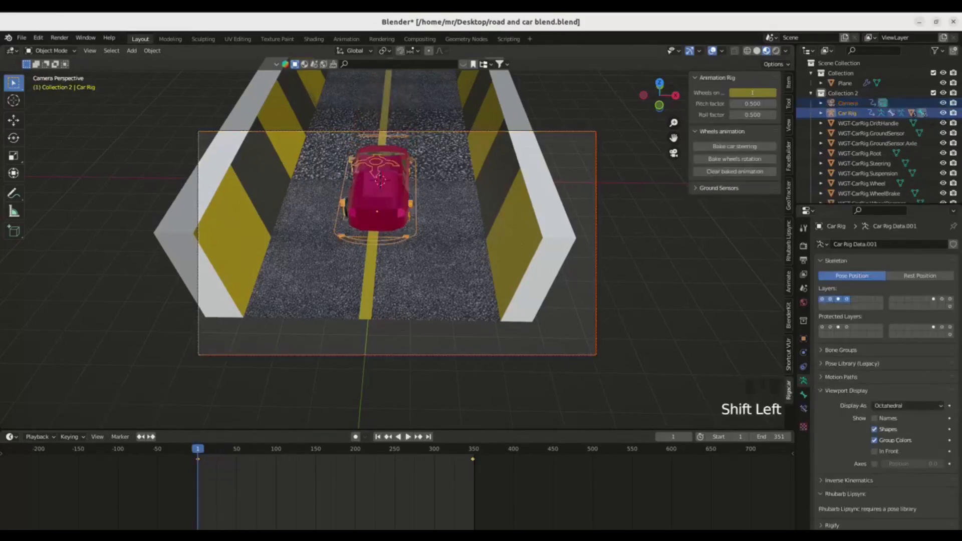
key("ctrl+p")
left_click(376, 252)
key("space")
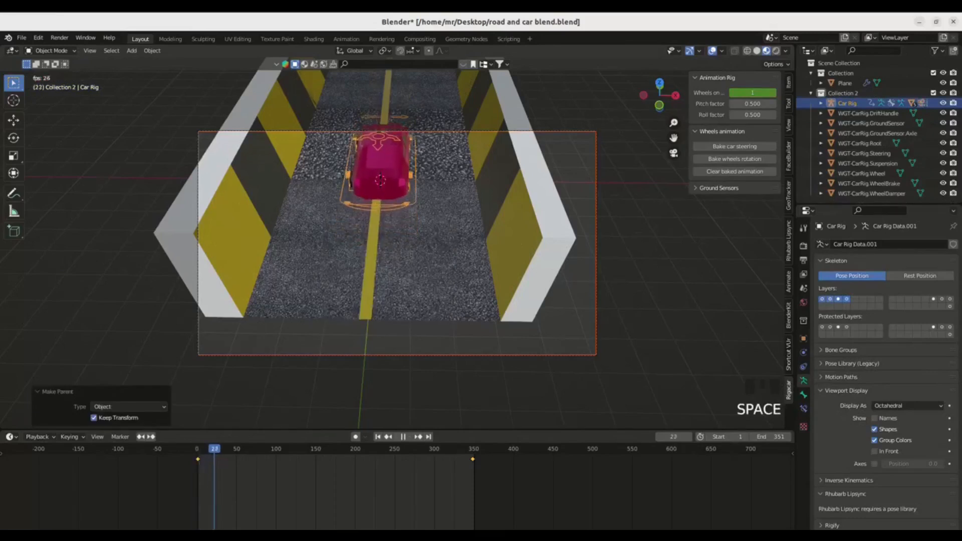
key("ctrl+z")
key("ctrl+z")
Try to parent the car body to the camera with Object (Keep Transform), play the animation, and undo the parenting
left_click(381, 195)
left_click(421, 354, "shift")
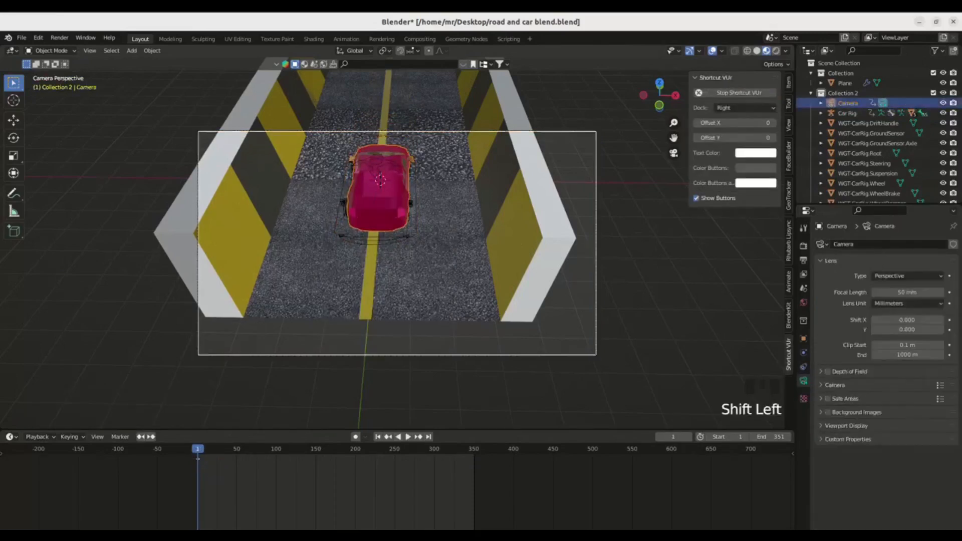
key("ctrl+p")
left_click(421, 355)
key("space")
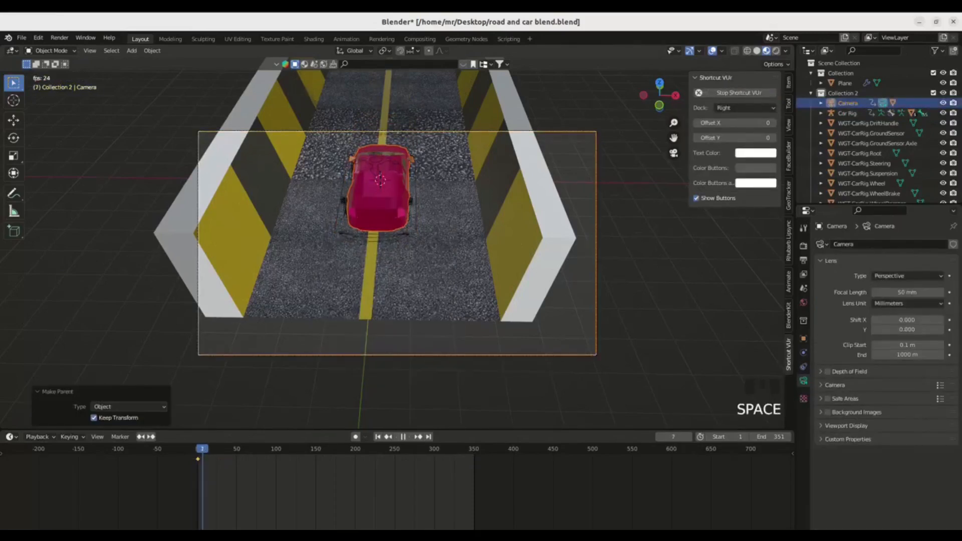
key("space")
key("ctrl+z")
key("ctrl+z")
key("ctrl+z")
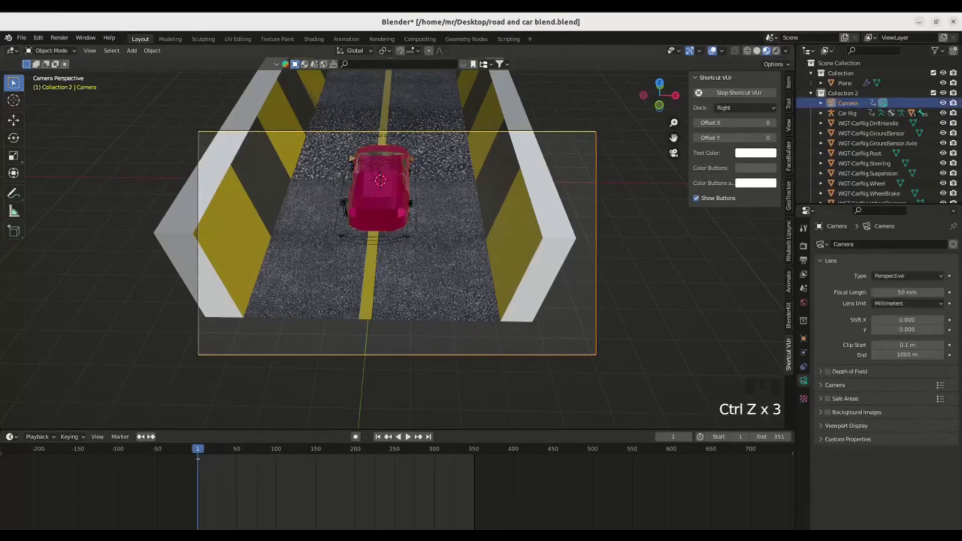
Retry parenting the car body to the camera two more times, testing each in playback and undoing it
key("Left")
key("Left")
key("shift+Left")
key("ctrl+p")
left_click(424, 358)
key("space")
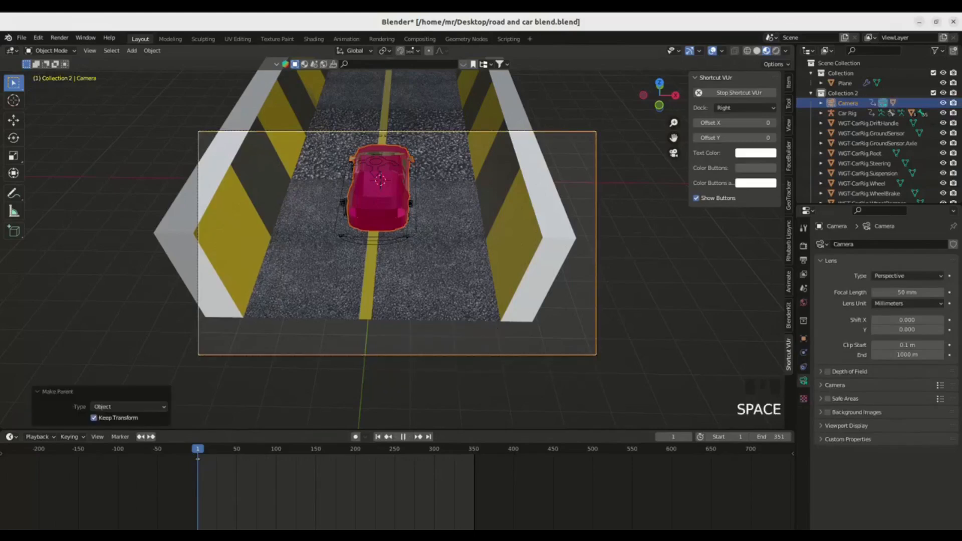
key("space")
key("ctrl+z")
key("ctrl+z")
key("ctrl+z")
key("Left")
key("Left")
key("shift+Left")
key("ctrl+p")
left_click(419, 363)
key("space")
key("space")
key("ctrl+z")
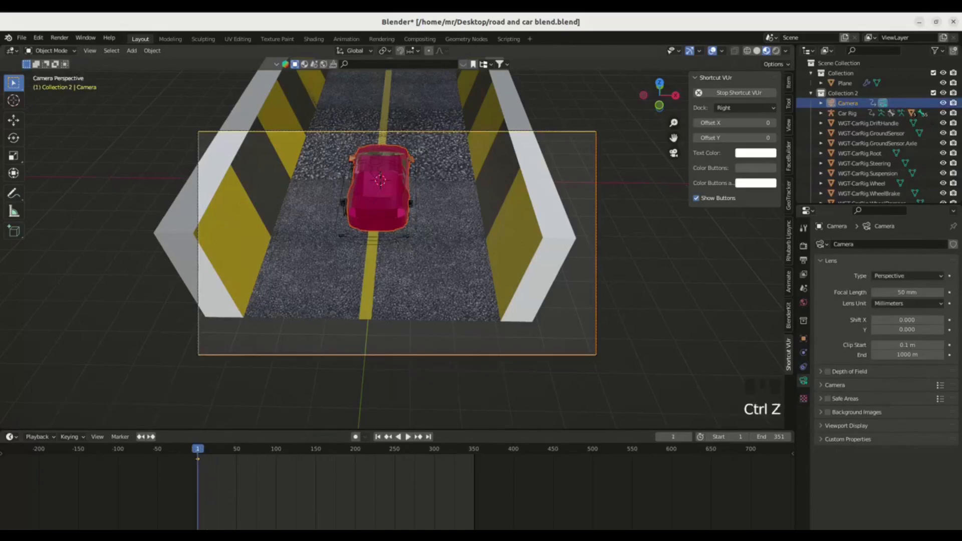
key("ctrl+z")
key("ctrl+z")
Parent the camera to the car body with Object (Keep Transform) and play the animation to test it
key("Left")
key("Left")
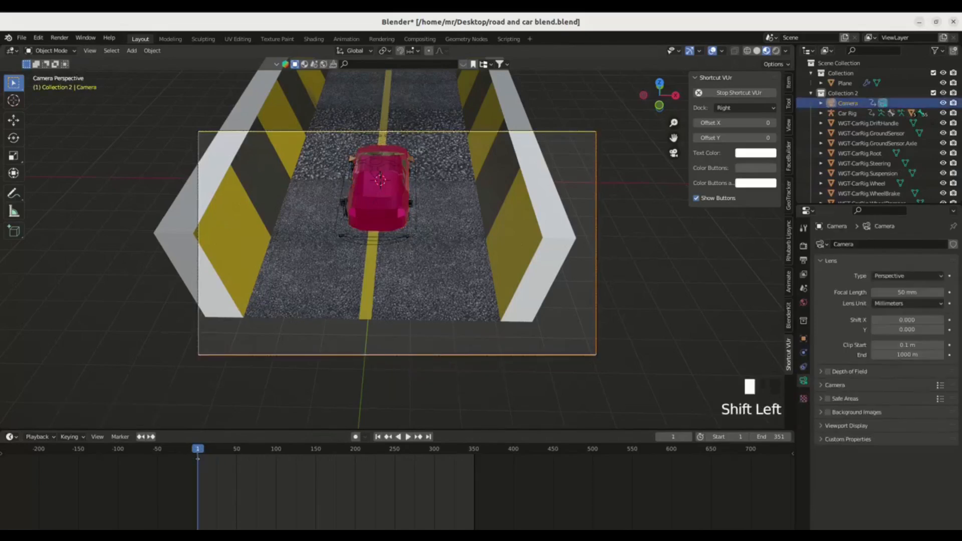
left_click(379, 200, "shift")
key("ctrl+p")
left_click(386, 275)
key("space")
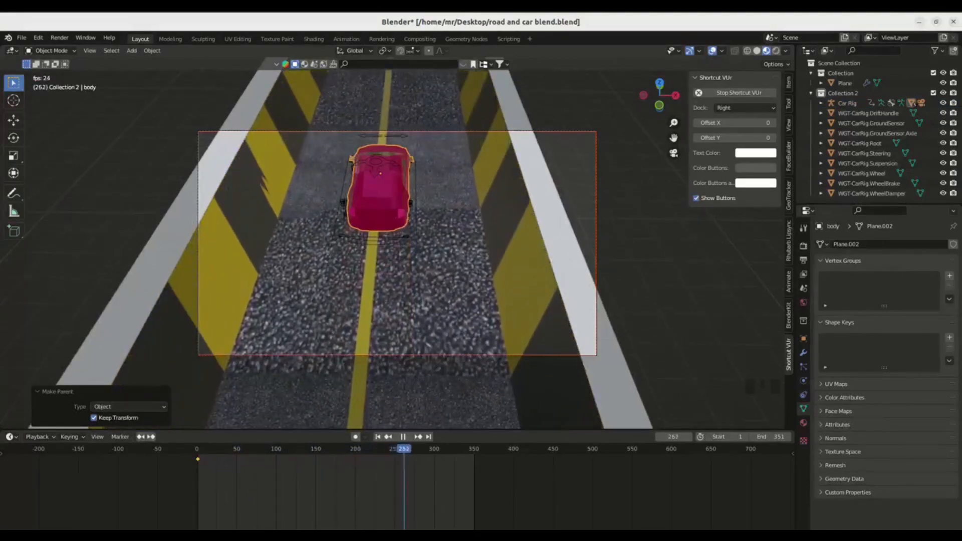
key("space")
Replay the animation from the start and stop it at frame 107
left_click_drag(424, 449, 196, 448)
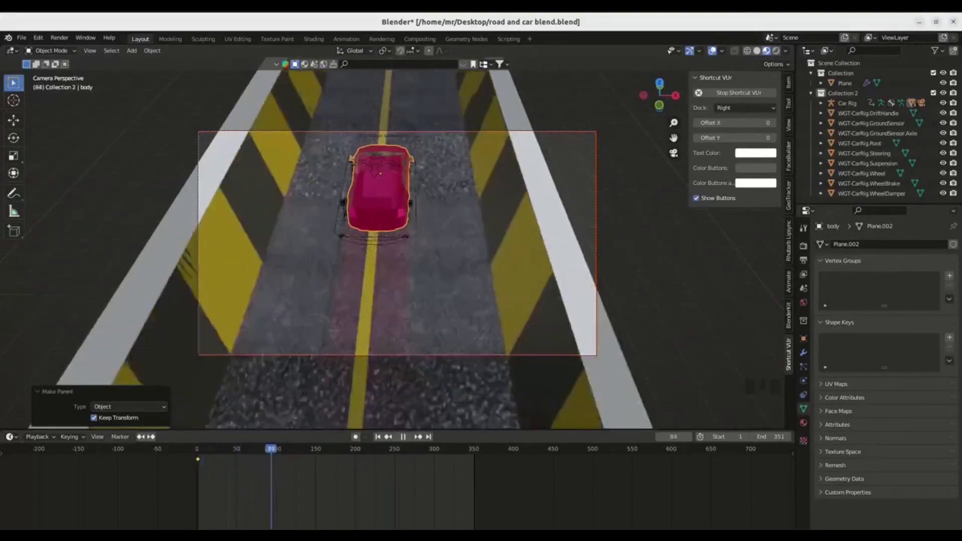
key("space")
middle_click_drag(391, 240, 431, 235)
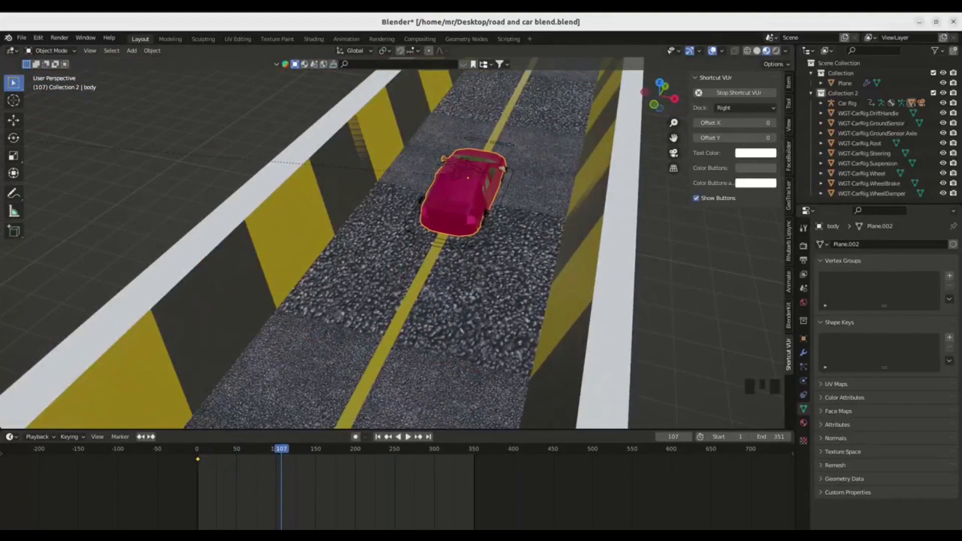
Return to the camera view and enable the Camera to View lock
key("KP_0")
key("b")
key("n")
key("n")
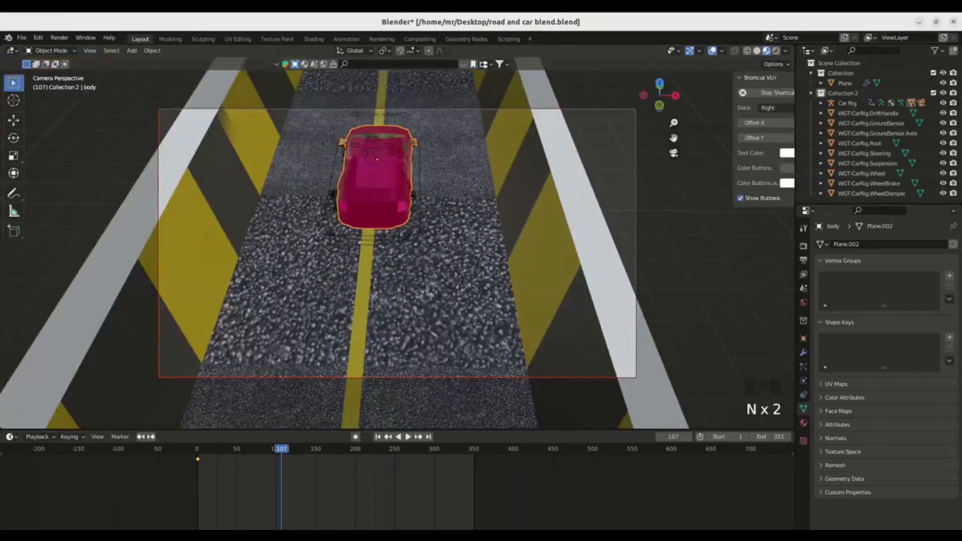
left_click(788, 124)
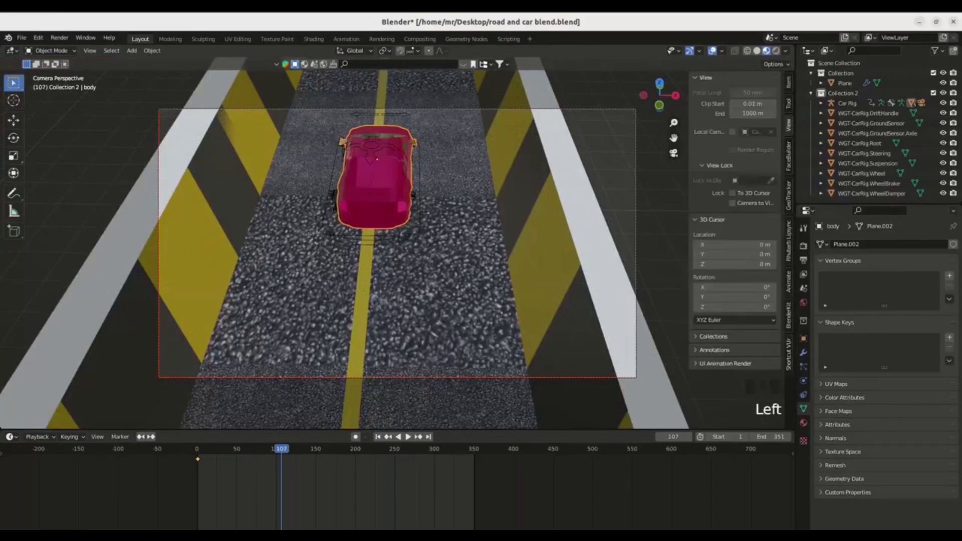
Reframe the camera as a close rear side view of the car and insert a Location, Rotation & Scale keyframe at frame 107
middle_click_drag(351, 251, 456, 118)
middle_click_drag(456, 118, 394, 138, "shift")
key("i")
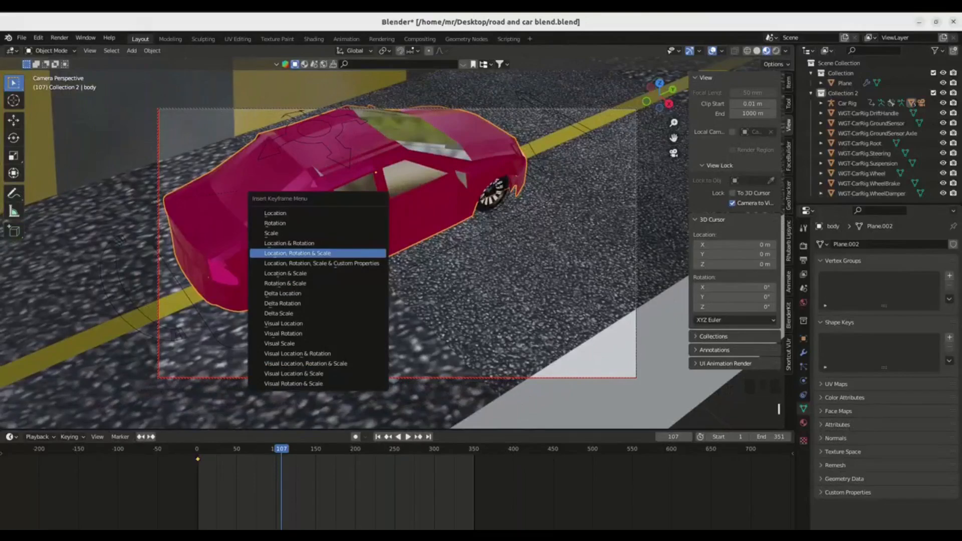
Play the animation from frame 0 to check the camera's move to the rear side view
key("Left")
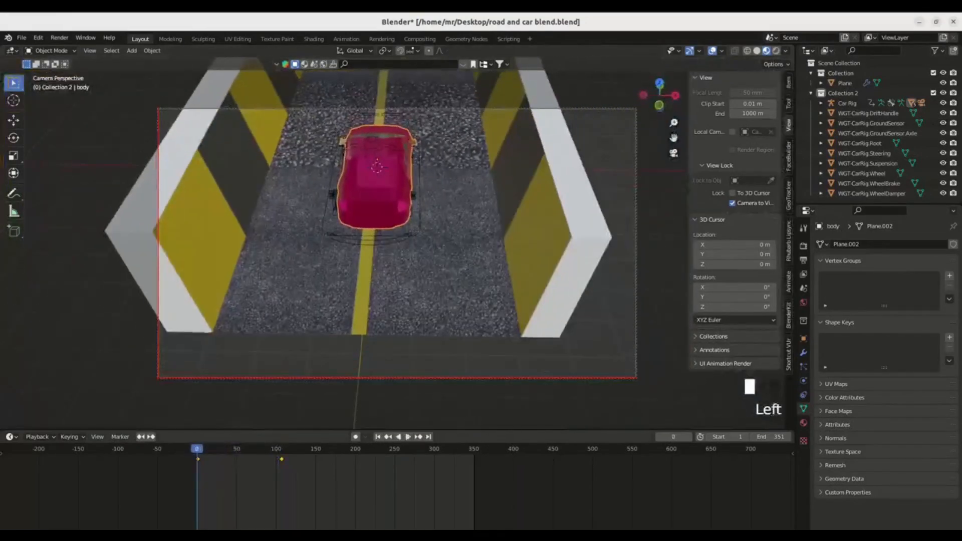
key("space")
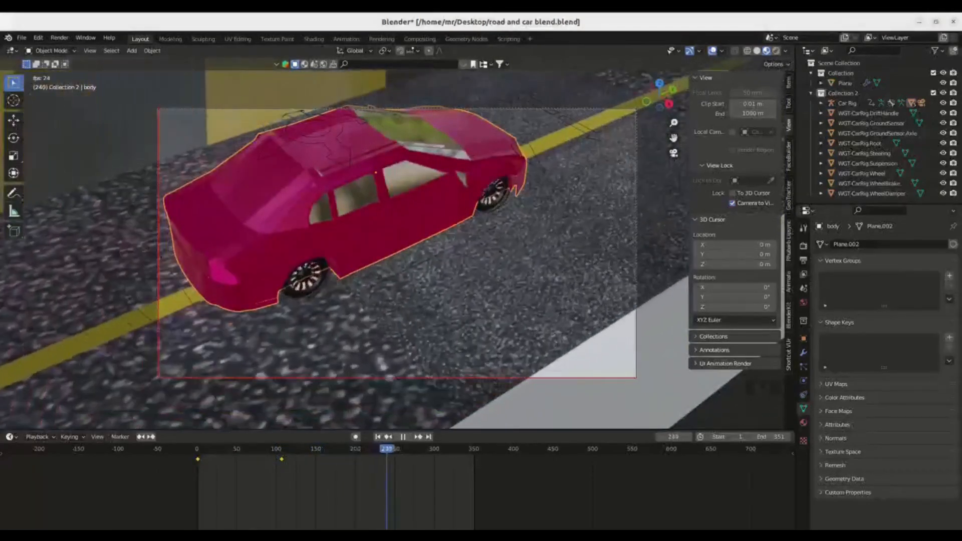
key("space")
key("Left")
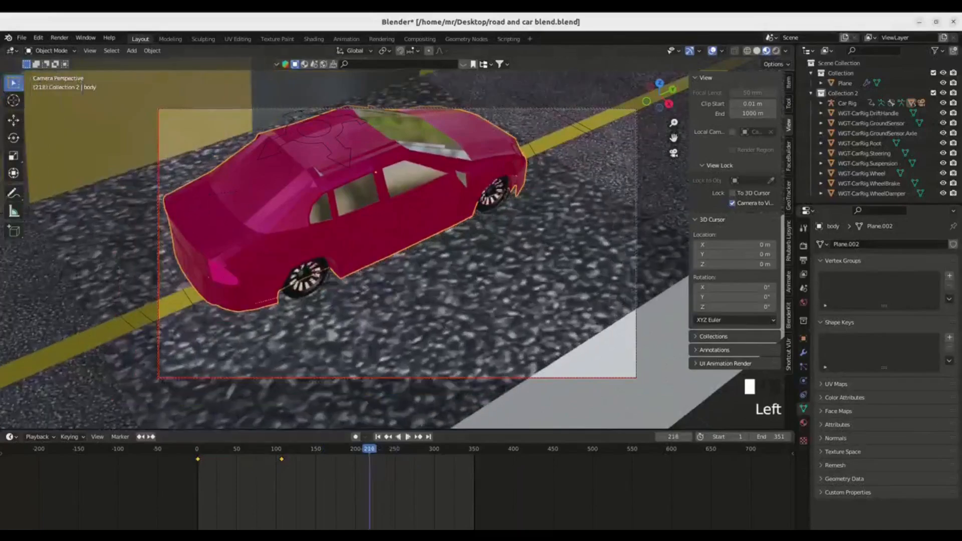
At frame 189, reframe the camera as a close front side view of the car and keyframe the camera
left_click_drag(370, 448, 347, 448)
middle_click_drag(401, 226, 346, 223)
middle_click_drag(552, 251, 136, 245, "shift")
middle_click_drag(413, 261, 420, 265, "shift")
middle_click_drag(421, 226, 398, 228)
middle_click_drag(547, 294, 452, 291, "shift")
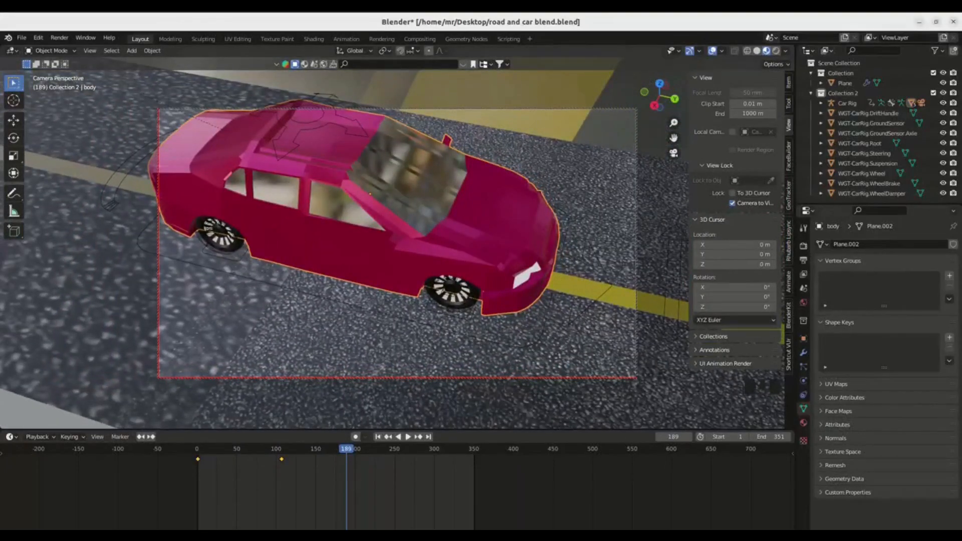
left_click(551, 377)
key("k")
left_click(584, 353)
Play the animation from the start to check the camera's moves through all its keyframes
left_click_drag(346, 449, 198, 449)
key("space")
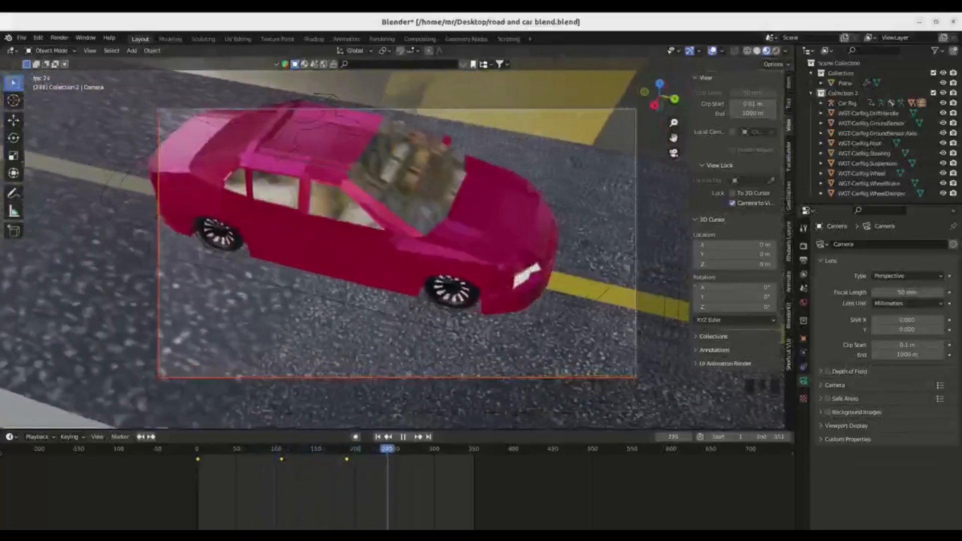
key("space")
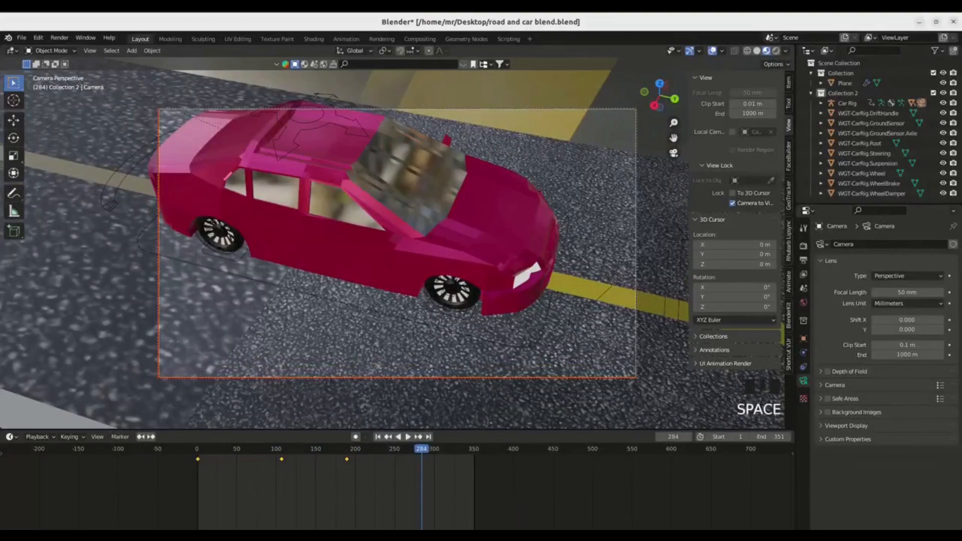
Preview the scene in rendered shading and change the world background color to near white
left_click(775, 51)
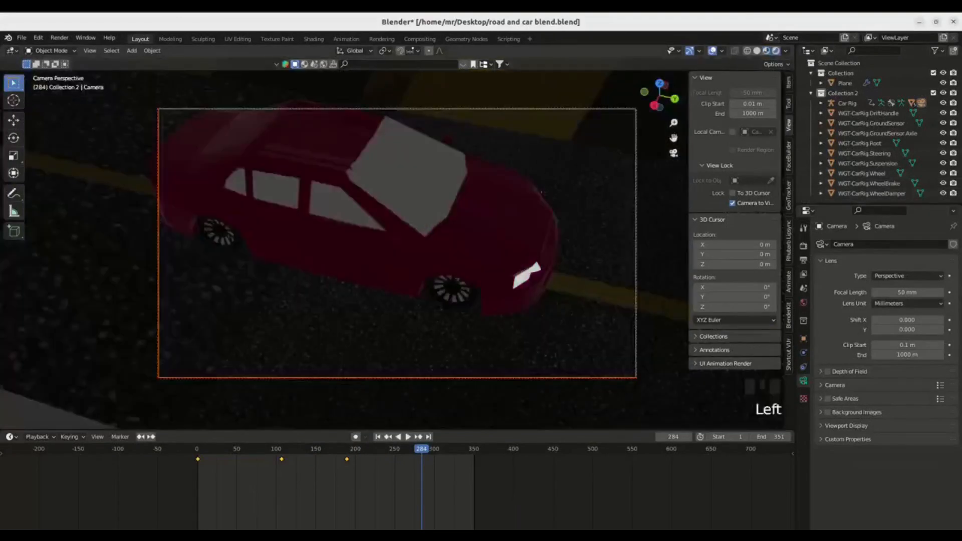
left_click(803, 338)
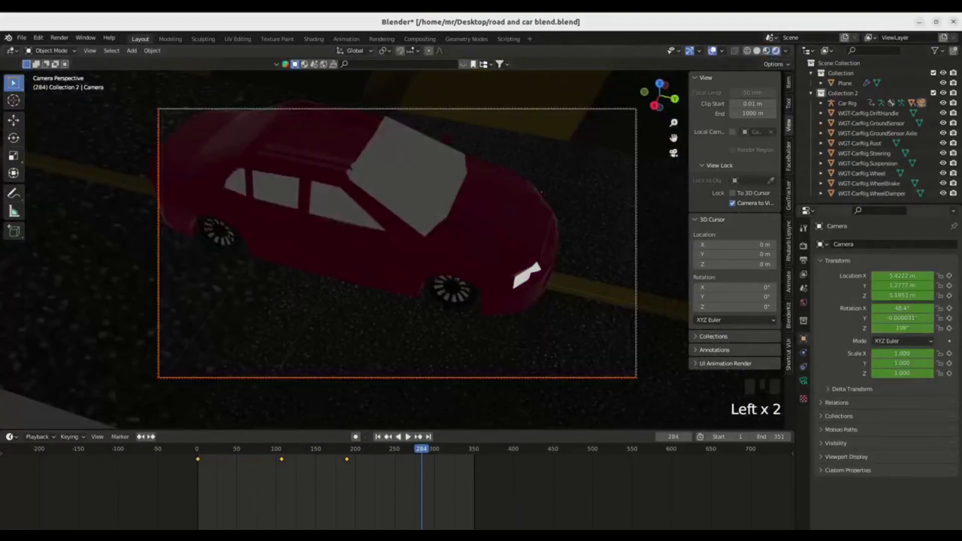
left_click(803, 302)
left_click(911, 294)
left_click(911, 294)
left_click(911, 312)
left_click_drag(935, 223, 935, 181)
left_click(911, 312)
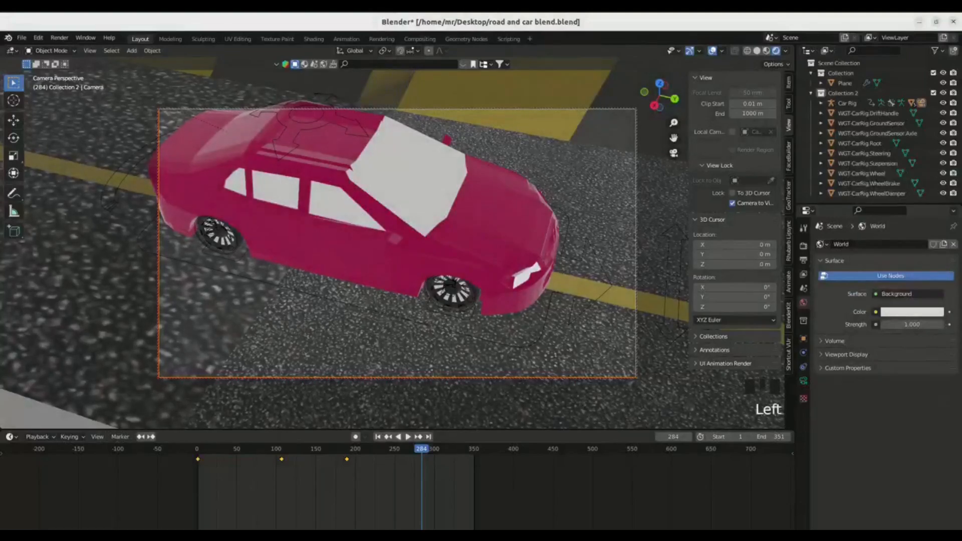
Set the world background strength to 1.5
left_click(940, 324)
left_click(940, 325)
left_click(941, 324)
left_click(941, 324)
left_click(941, 324)
left_click(941, 324)
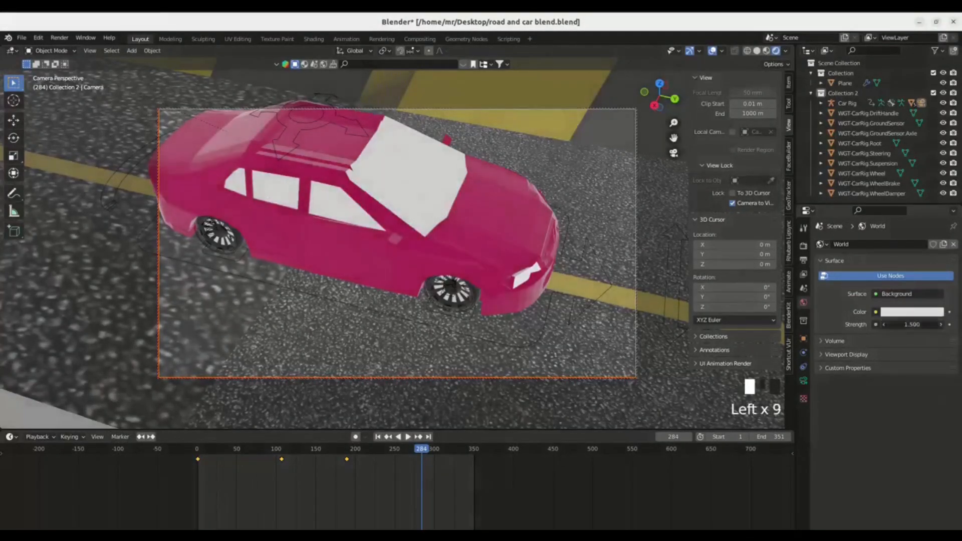
Try the Cycles render engine in the viewport and play the animation from frame 1
left_click(803, 246)
left_click(897, 277)
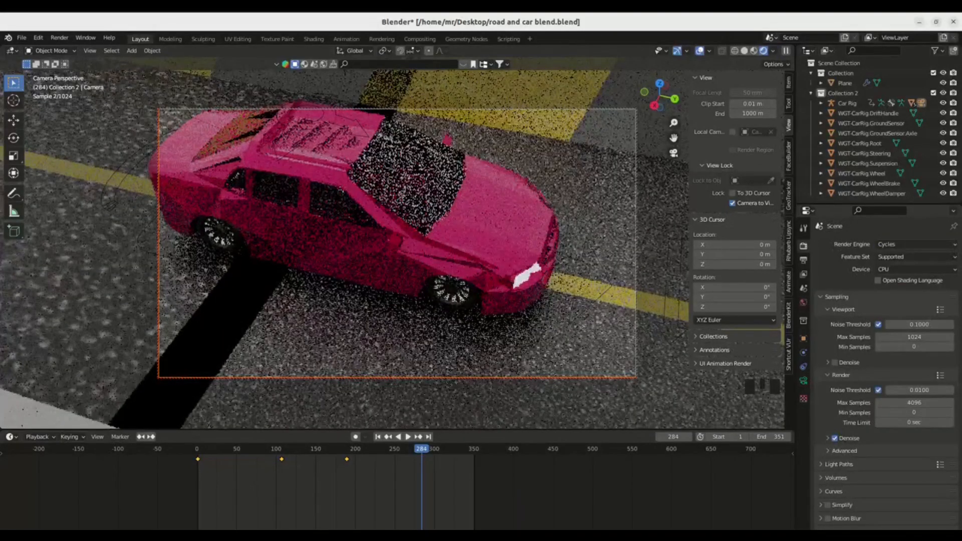
left_click_drag(666, 436, 526, 436)
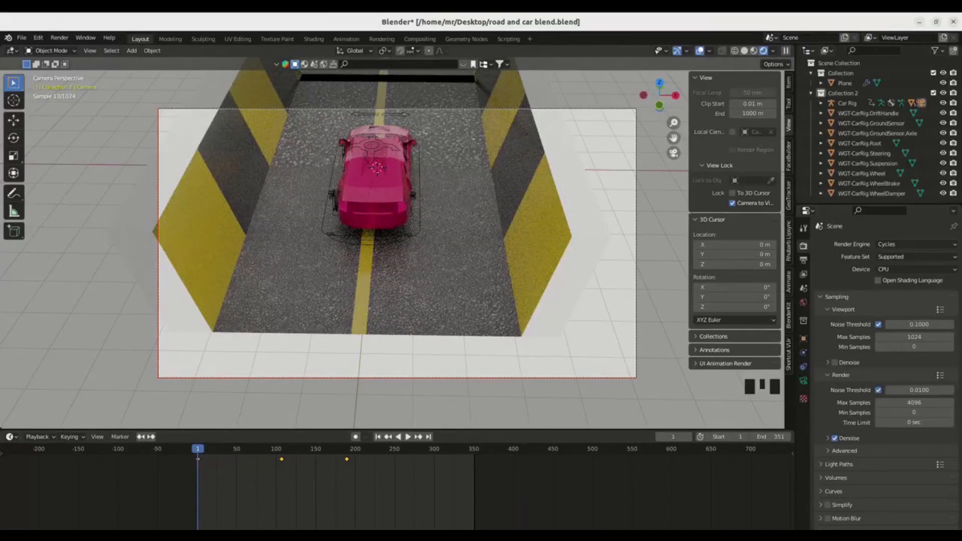
key("space")
key("Left")
key("Left")
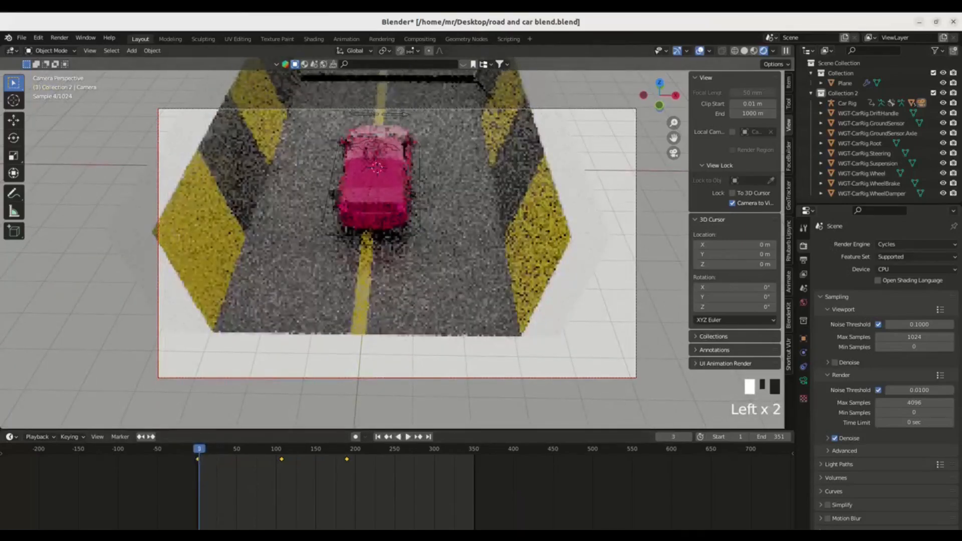
key("Left")
Change the render engine back to Eevee
left_click(60, 38)
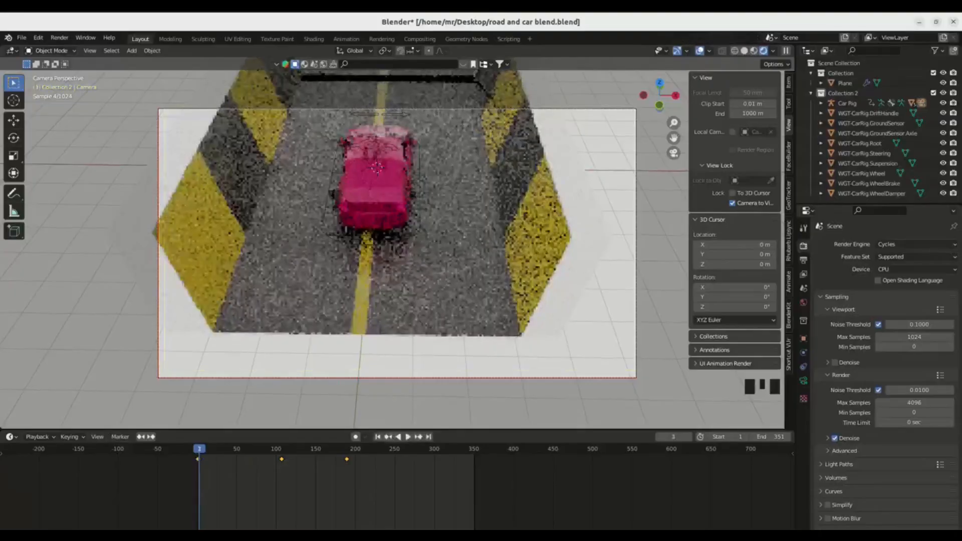
key("Left")
key("Left")
key("Left")
key("Left")
key("Left")
key("Left")
key("Left")
key("Left")
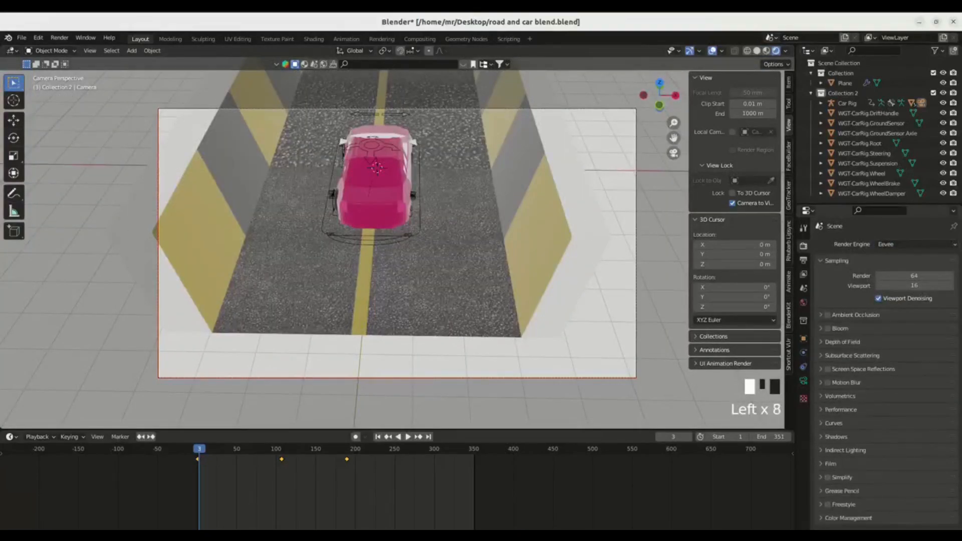
Enable Ambient Occlusion, Bloom, Screen Space Reflections and Motion Blur for the Eevee render
left_click(828, 328)
left_click(842, 342)
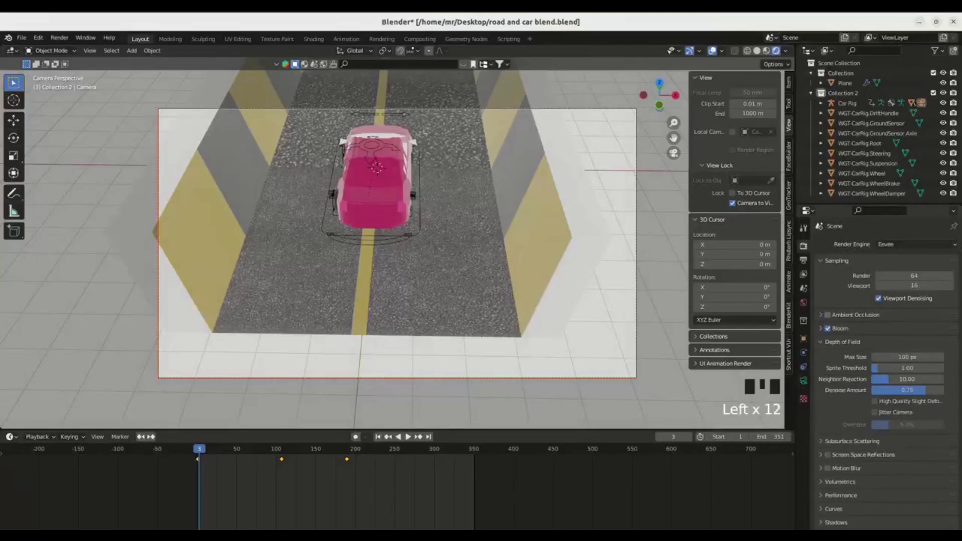
left_click_drag(959, 351, 959, 398)
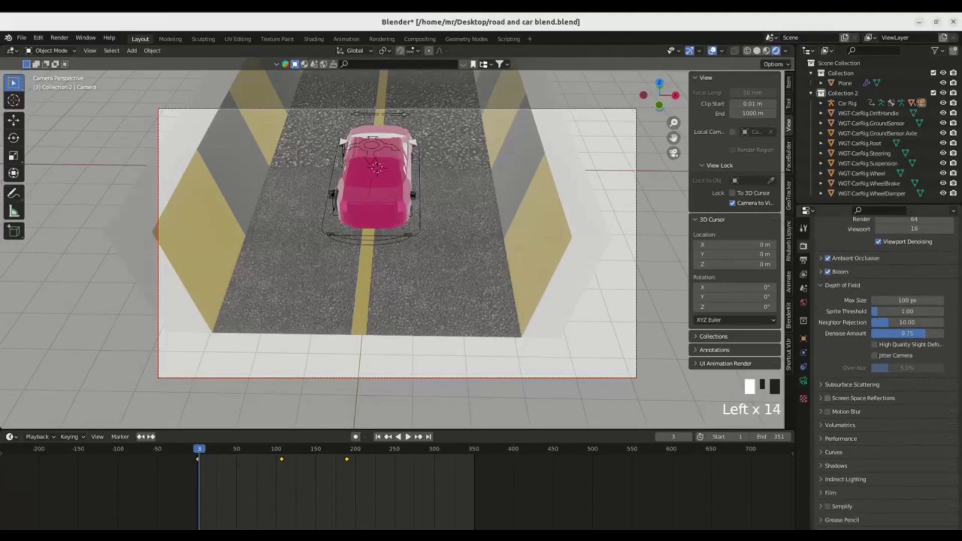
left_click(828, 398)
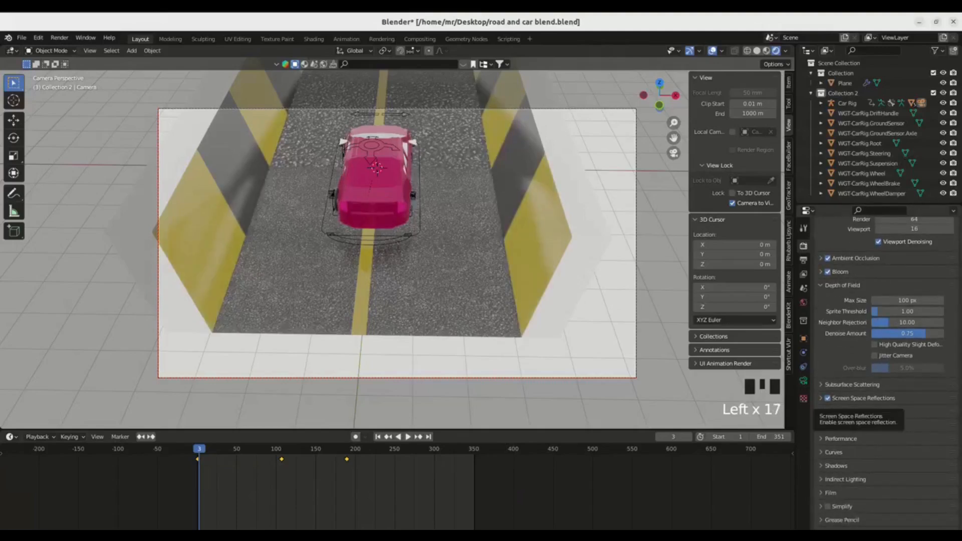
left_click(828, 411)
left_click_drag(957, 411, 958, 422)
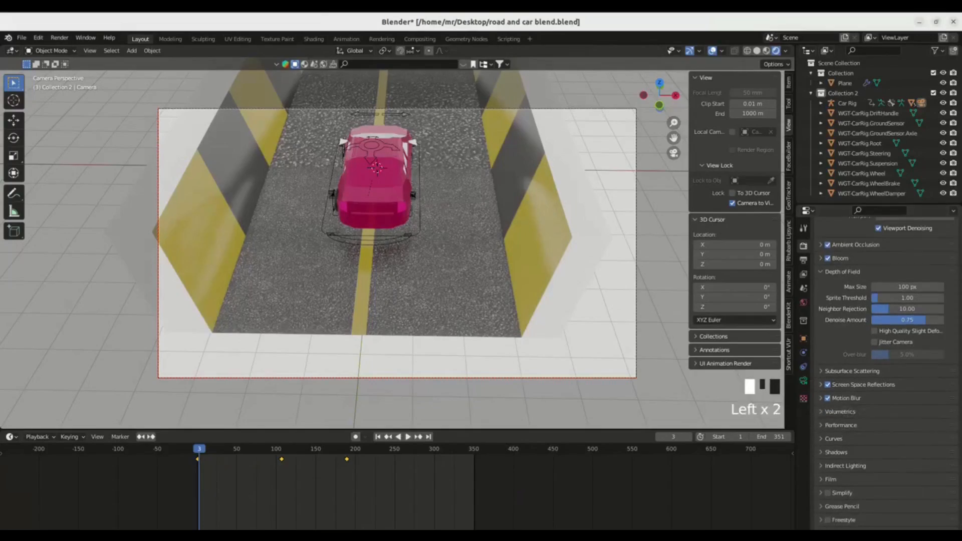
Examine the road outside the camera view and review the Volumetrics and Performance render settings
mouse_move(579, 189)
middle_mouse_down()
mouse_move(609, 195)
mouse_move(589, 198)
middle_mouse_up()
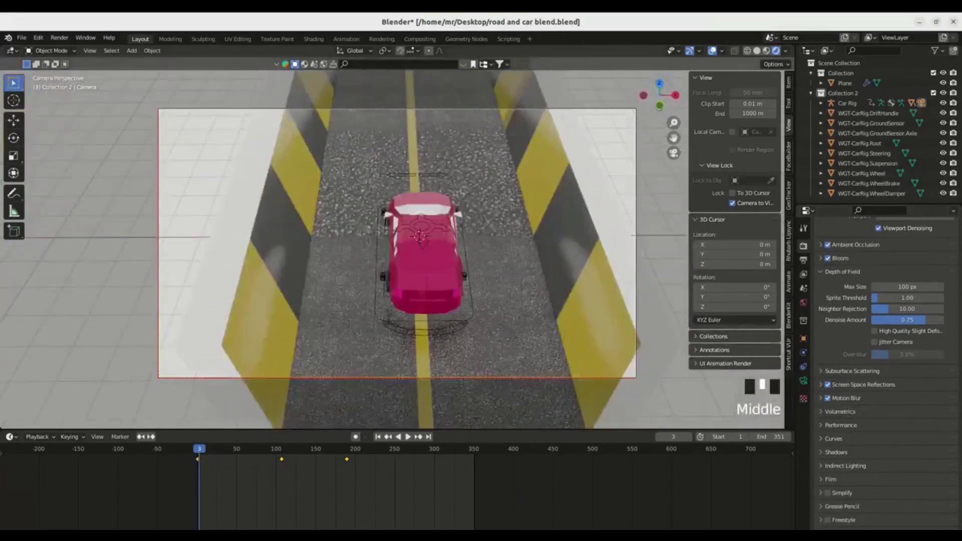
key("KP_0")
middle_click_drag(200, 115, 357, 115, "shift")
left_click(840, 411)
mouse_move(907, 427)
left_mouse_down()
mouse_move(887, 426)
mouse_move(907, 426)
left_mouse_up()
left_click_drag(959, 361, 958, 436)
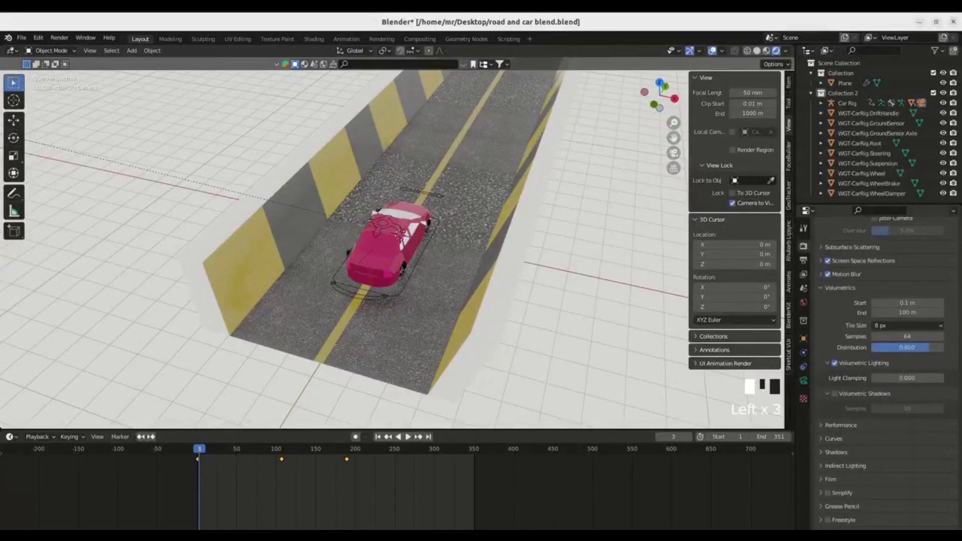
left_click(841, 425)
left_click(878, 440)
left_click(878, 440)
key("KP_0")
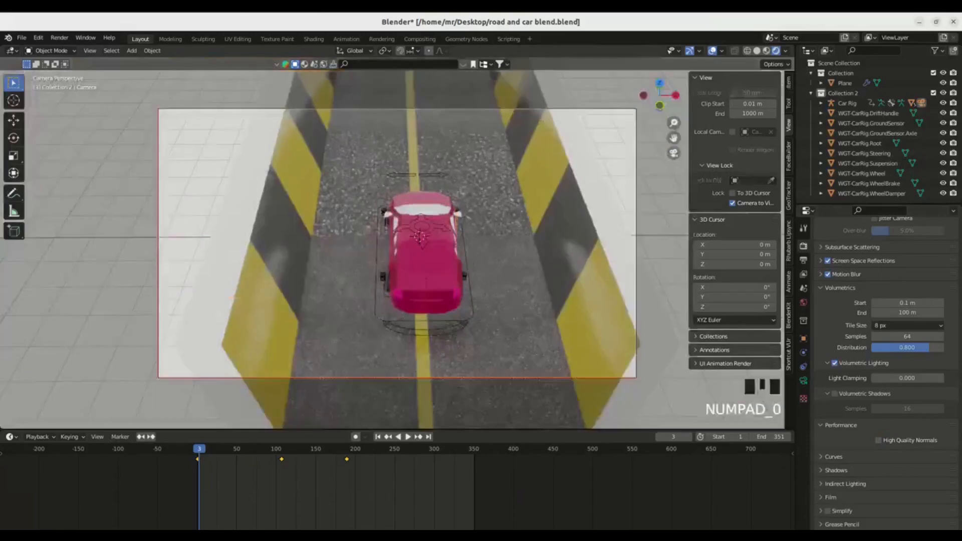
Set the render output to a file named riga car on the Desktop, with FFmpeg Video as the file format
left_click(804, 260)
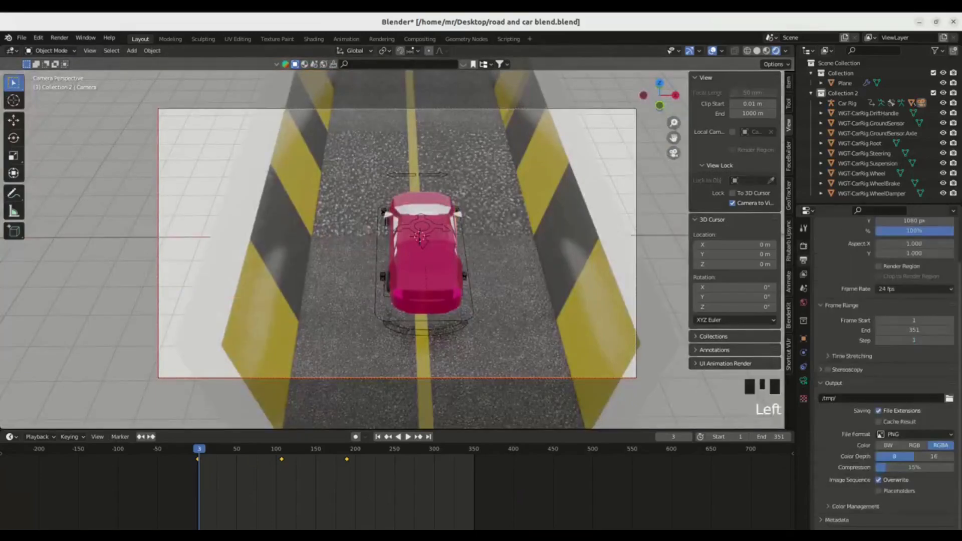
left_click(949, 398)
left_click(260, 250)
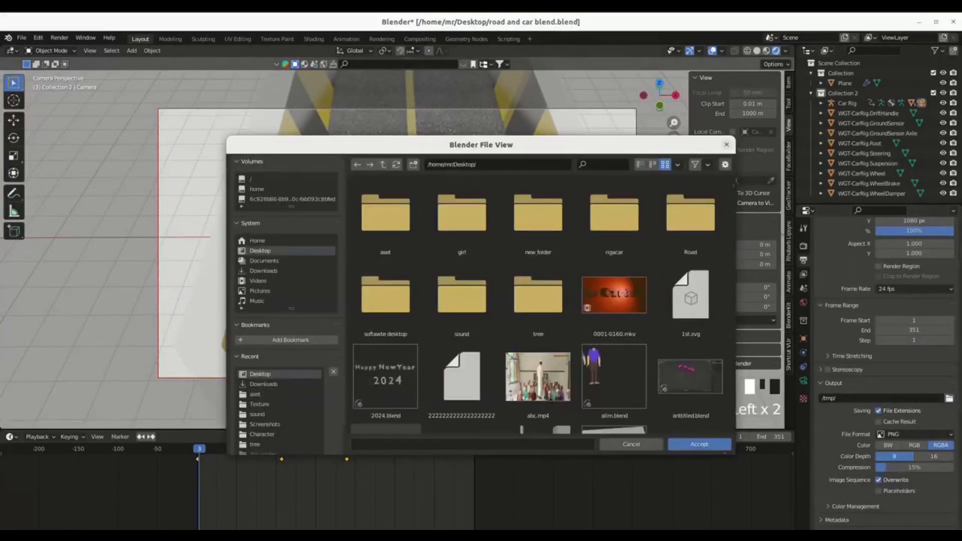
left_click(401, 444)
type("riga ca")
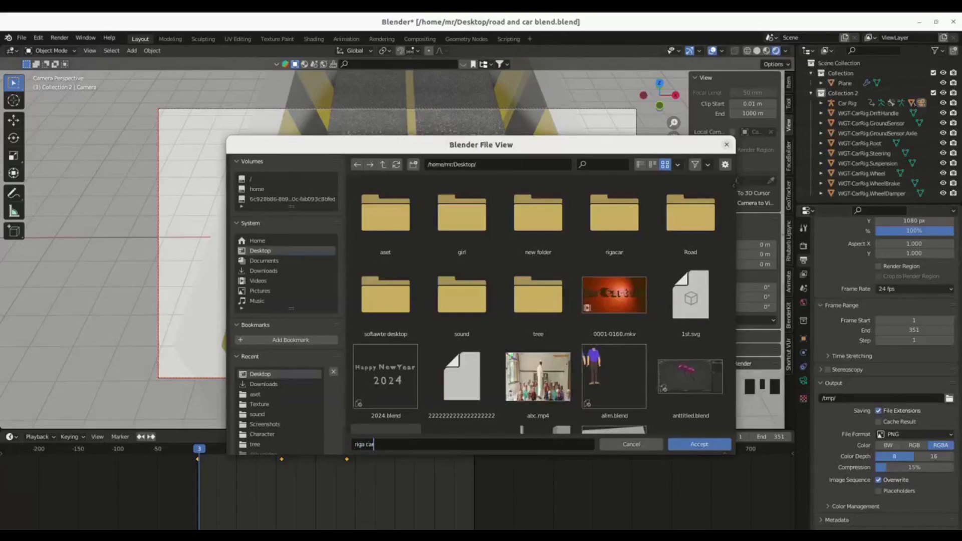
type("r")
left_click(699, 444)
left_click(914, 434)
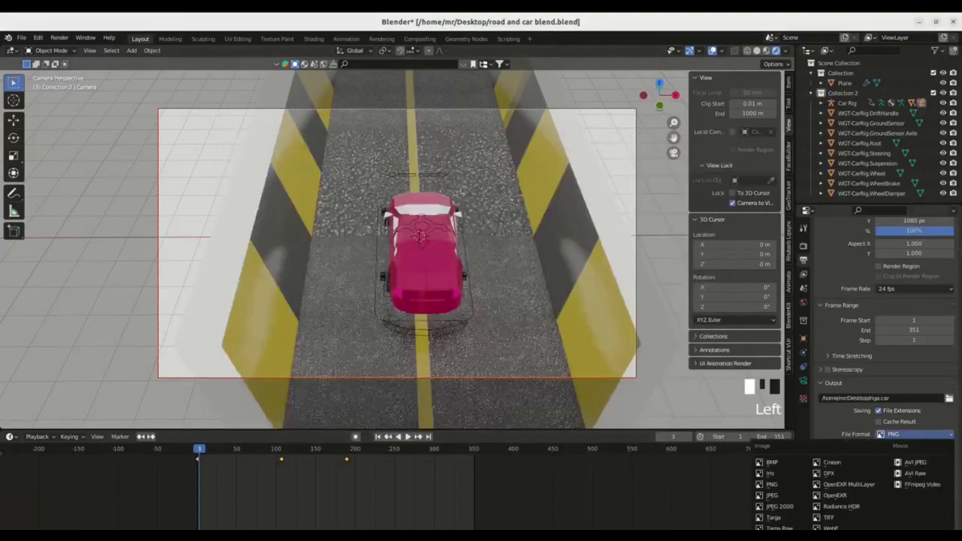
left_click(922, 484)
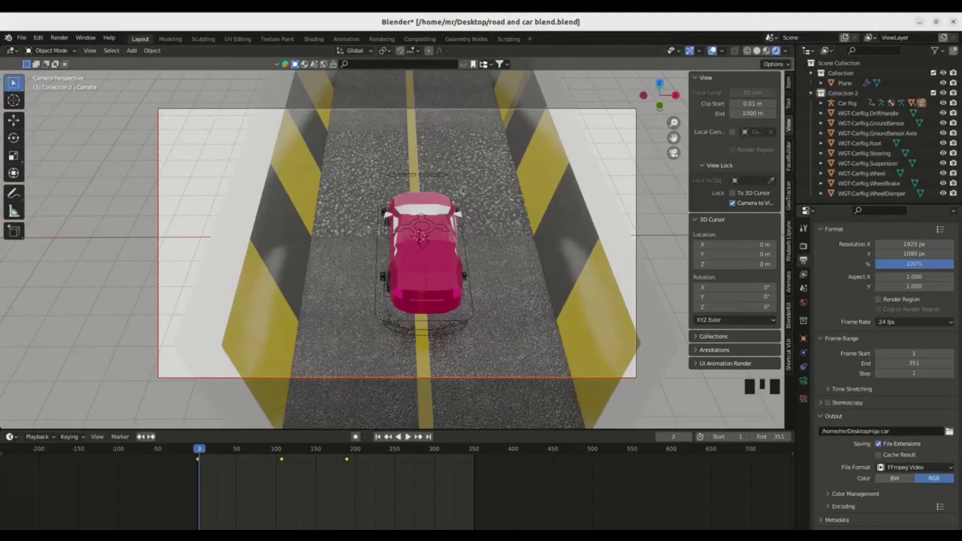
Switch the render engine to Cycles and try rendering the current frame
left_click(804, 246)
left_click_drag(959, 301, 959, 286)
left_click(916, 244)
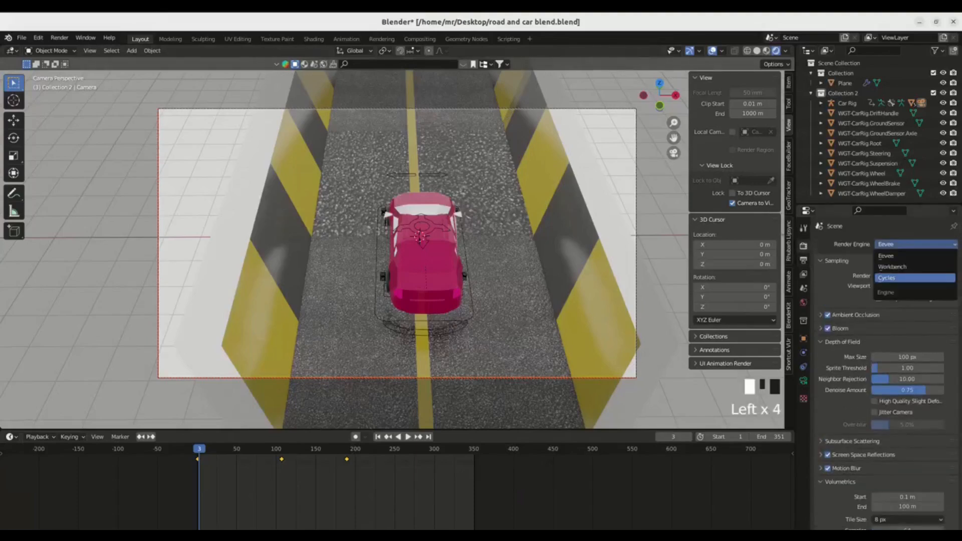
left_click(916, 277)
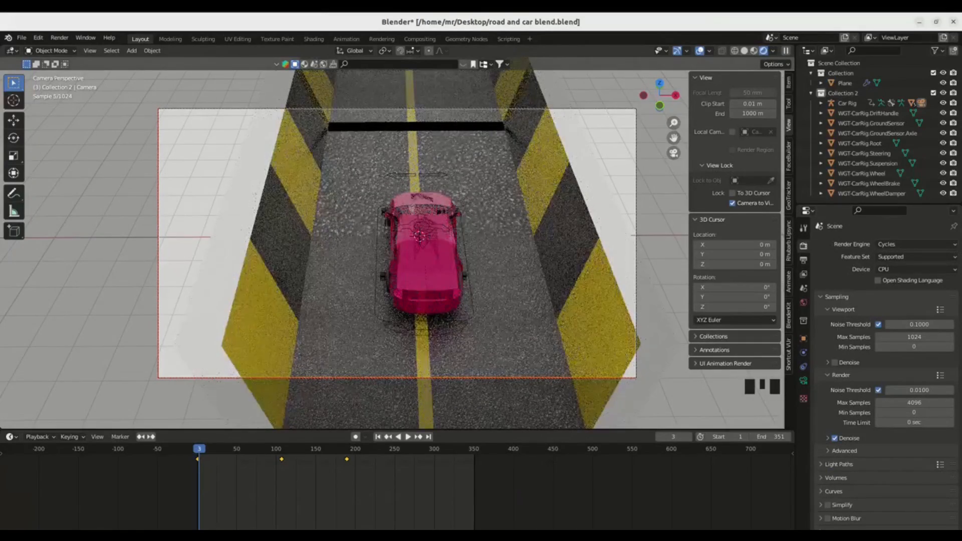
key("F12")
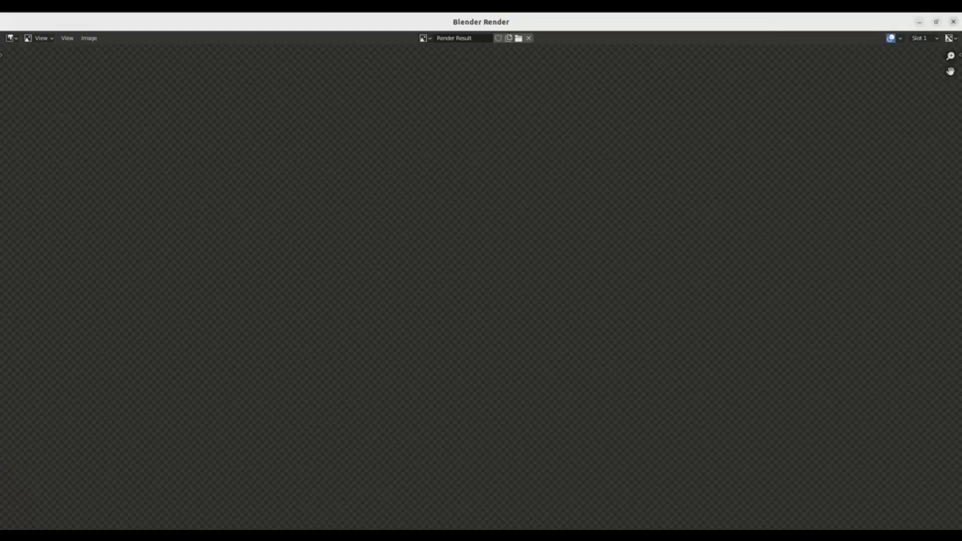
key("Escape")
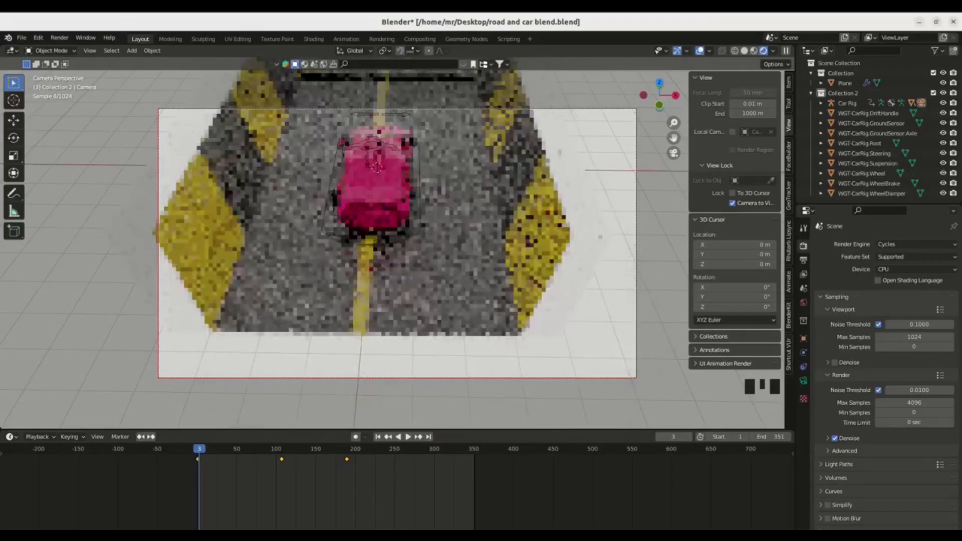
Set the render engine to Eevee and render the full animation
left_click(916, 244)
left_click(892, 257)
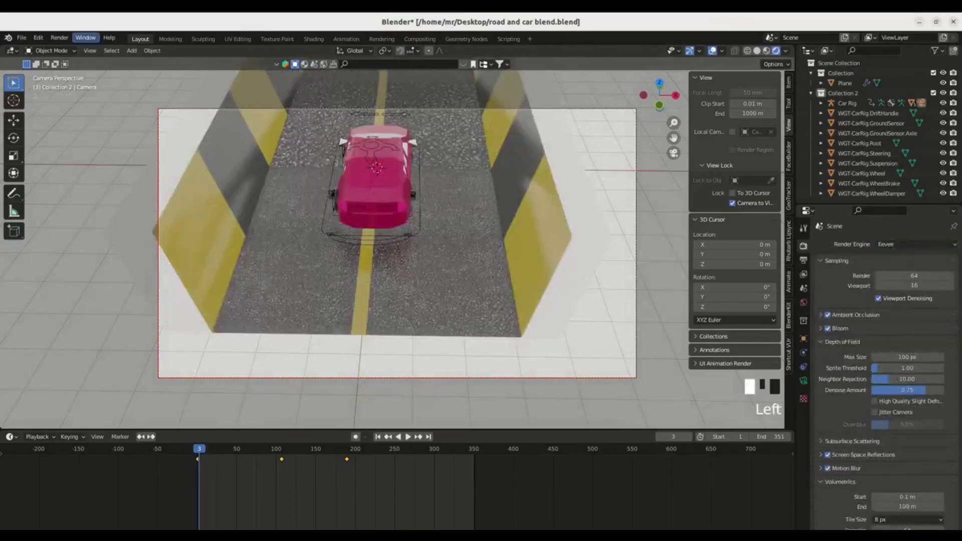
left_click(59, 37)
left_click(59, 38)
left_click(85, 59)
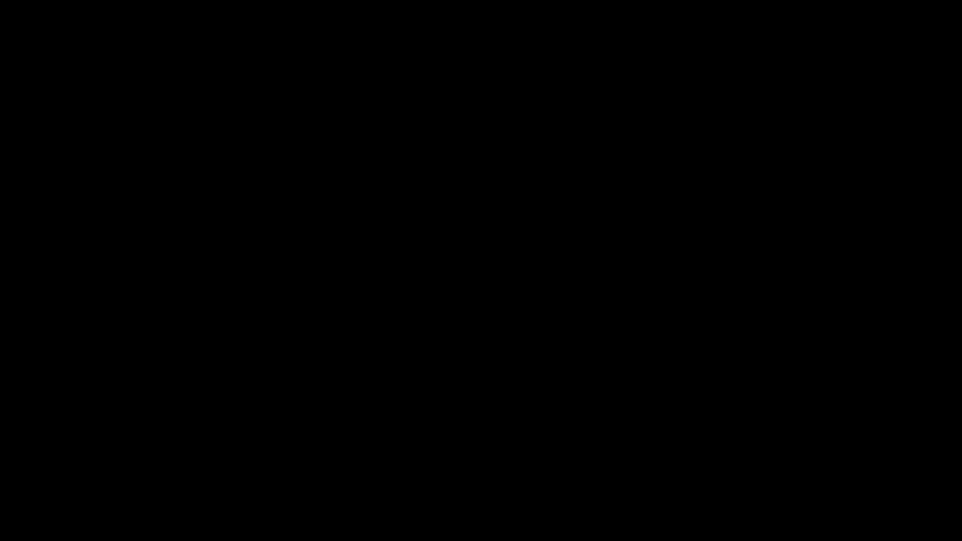